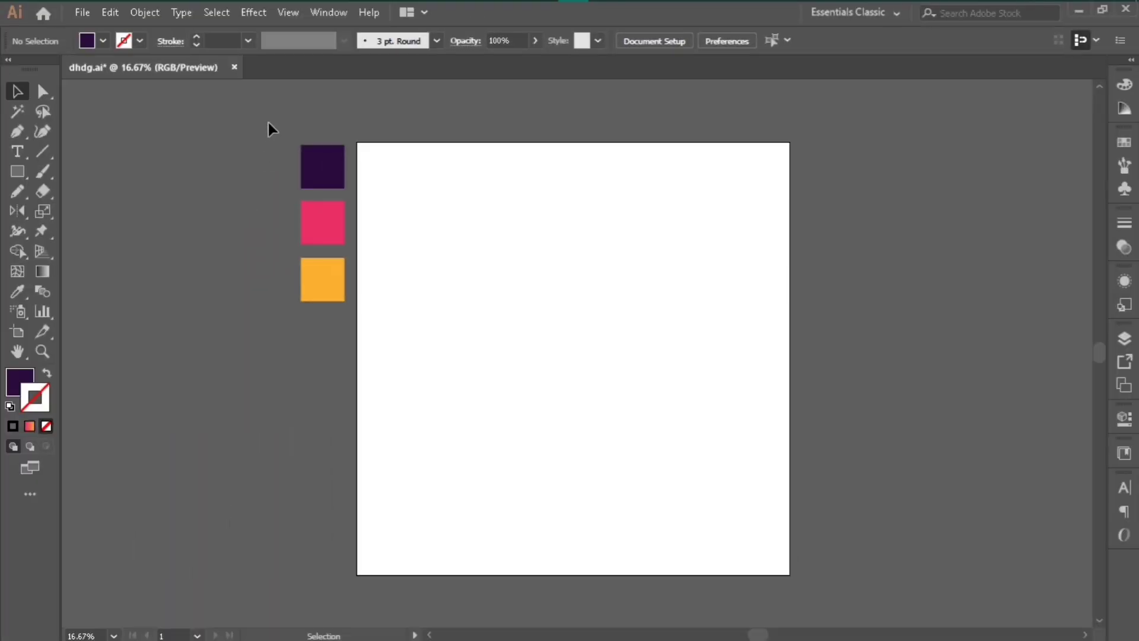
pyautogui.moveTo(269, 123); pyautogui.dragTo(364, 402)
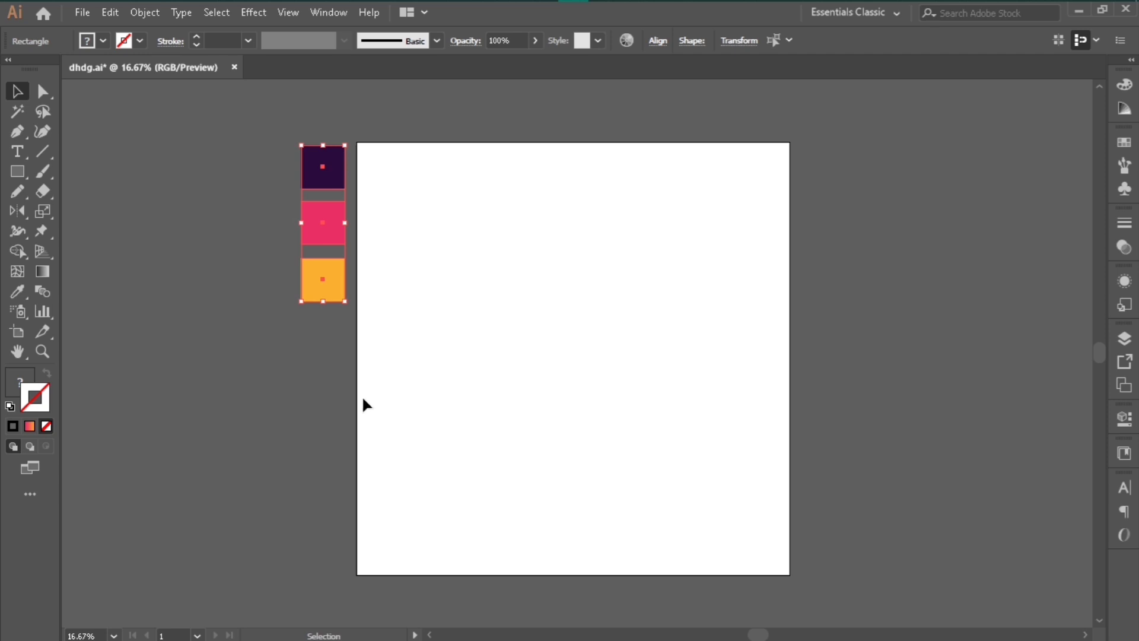
pyautogui.click(265, 294)
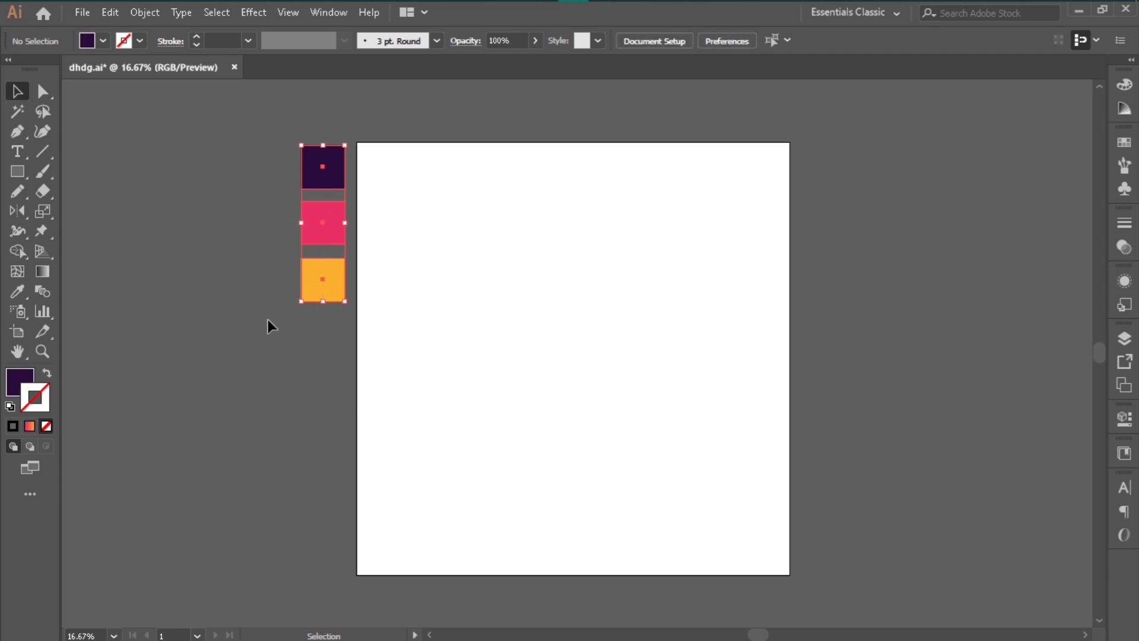
# Add the text "Hola" in black Blacksword at 300 pt on the artboard
pyautogui.click(18, 153)
pyautogui.click(434, 330)
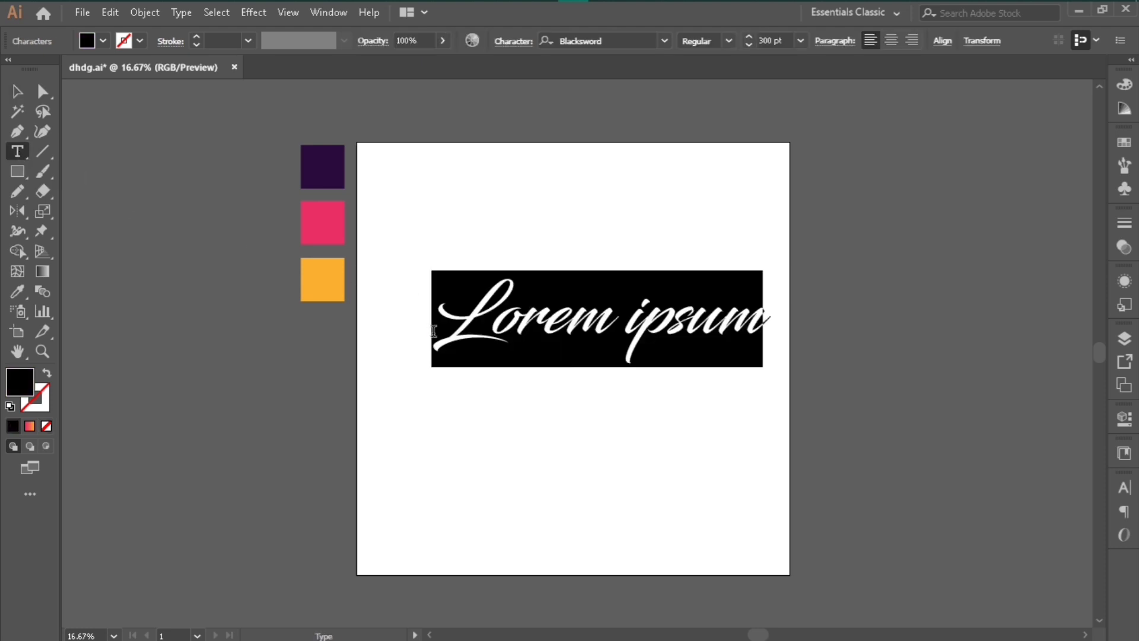
pyautogui.write('h')
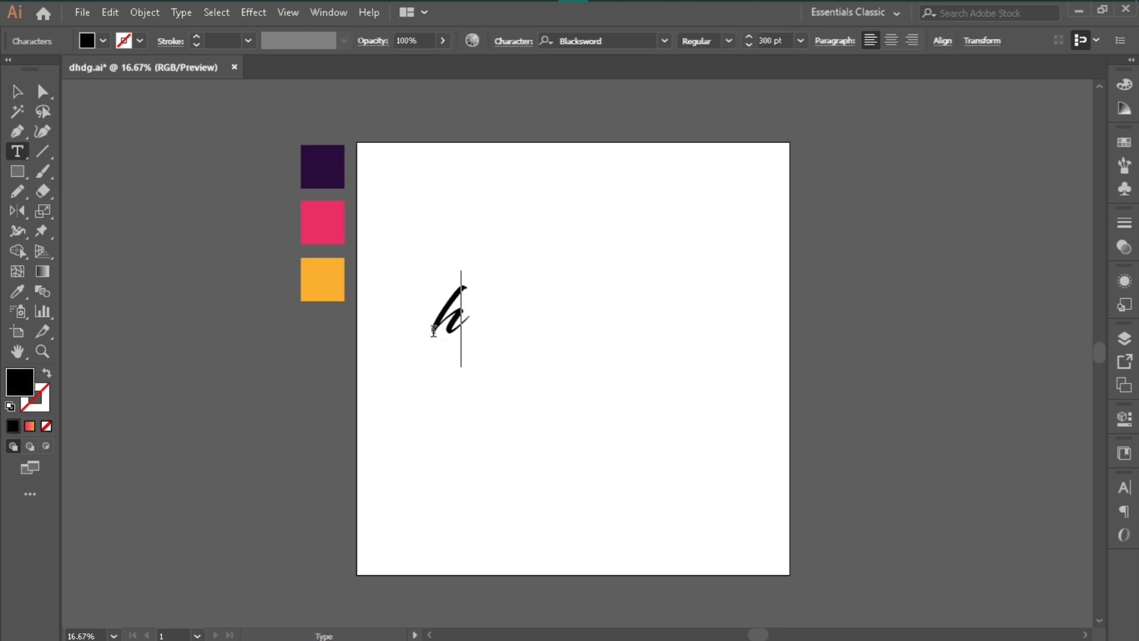
pyautogui.press('BackSpace')
pyautogui.write('Ho')
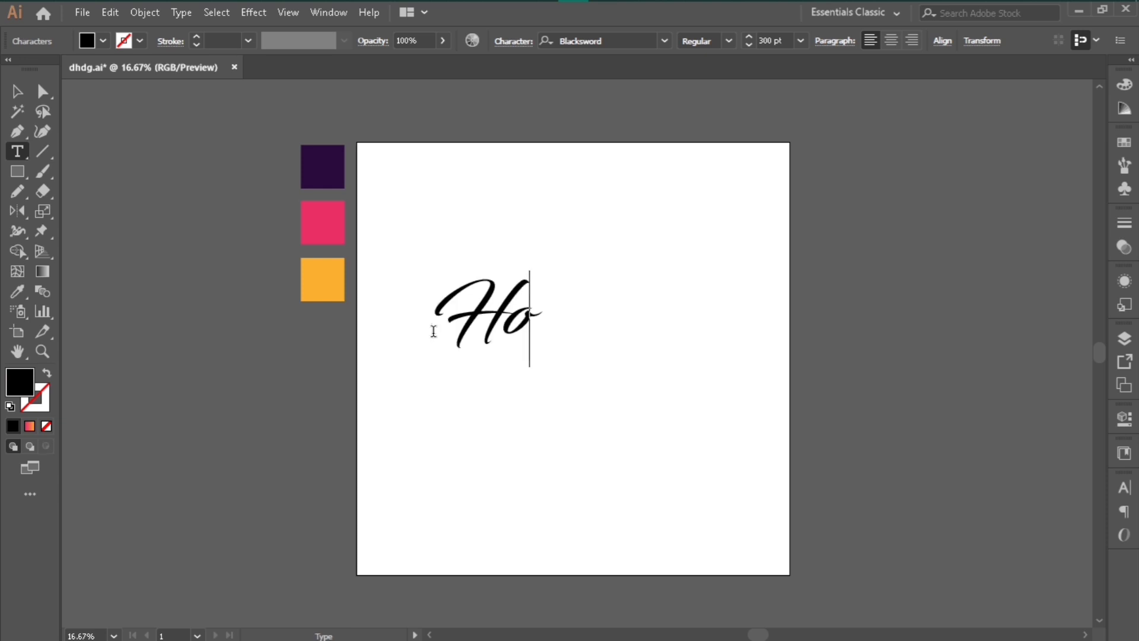
pyautogui.write('t')
pyautogui.press('BackSpace')
pyautogui.write('la')
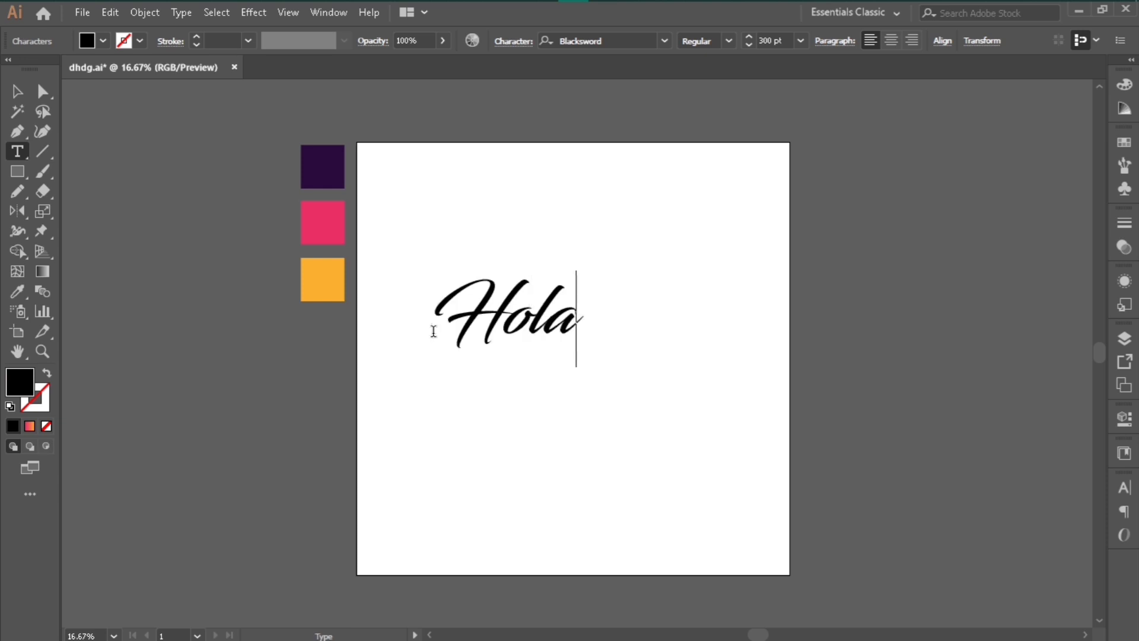
pyautogui.doubleClick(454, 323)
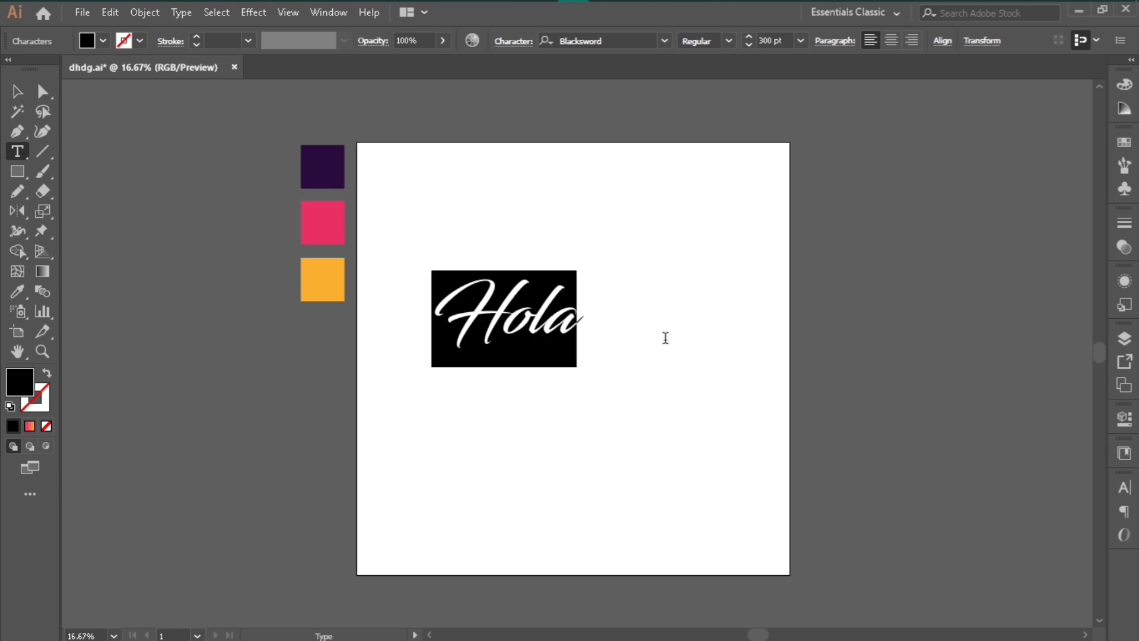
pyautogui.click(17, 90)
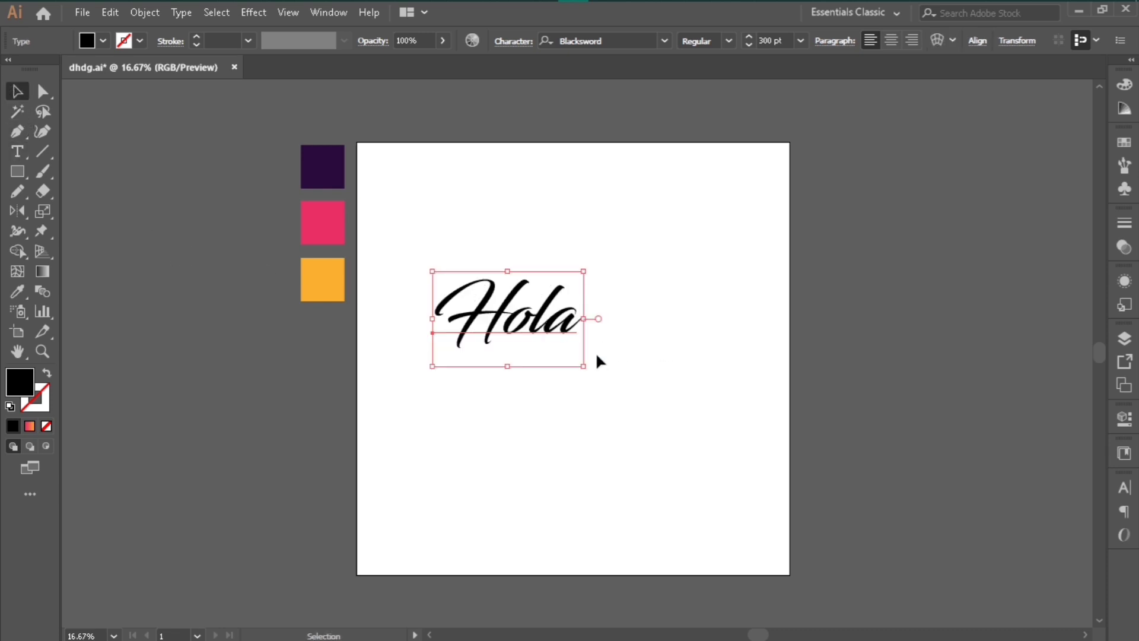
# Enlarge the "Hola" text to about 625 pt and position it near the centre of the artboard
pyautogui.moveTo(584, 369); pyautogui.dragTo(721, 457)
pyautogui.moveTo(632, 376); pyautogui.dragTo(614, 371)
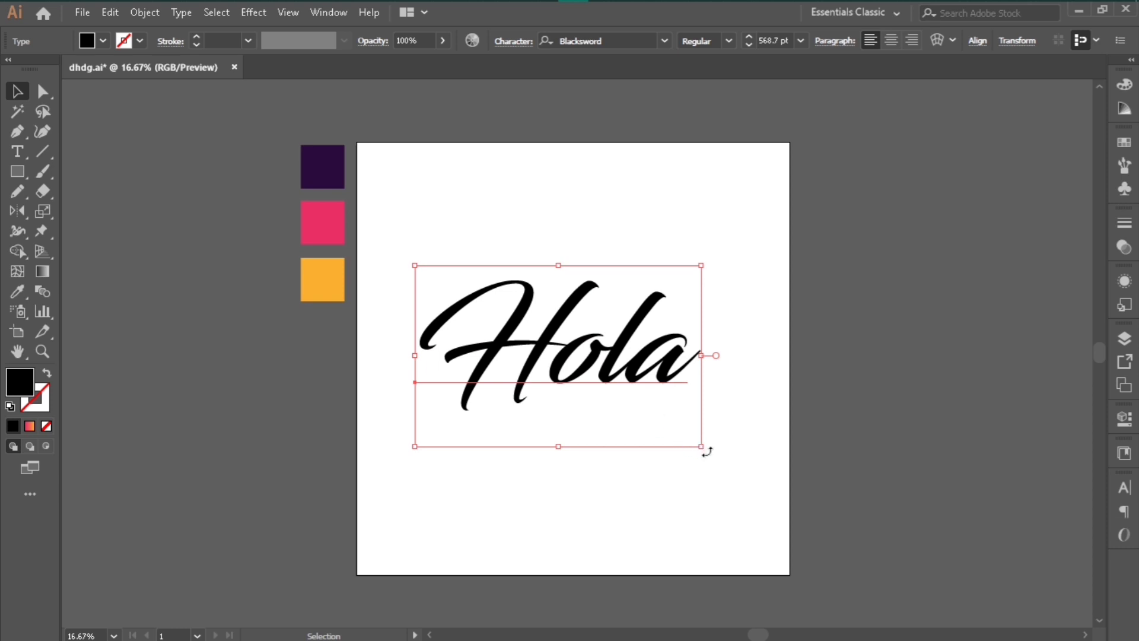
pyautogui.moveTo(700, 448); pyautogui.dragTo(732, 471)
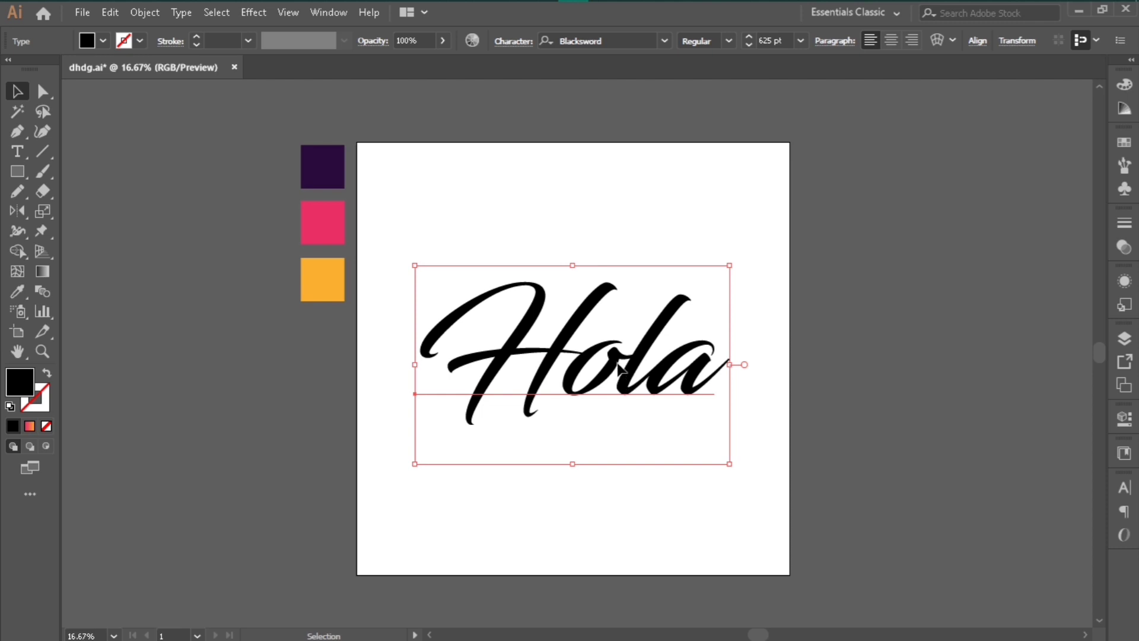
pyautogui.moveTo(611, 363); pyautogui.dragTo(600, 354)
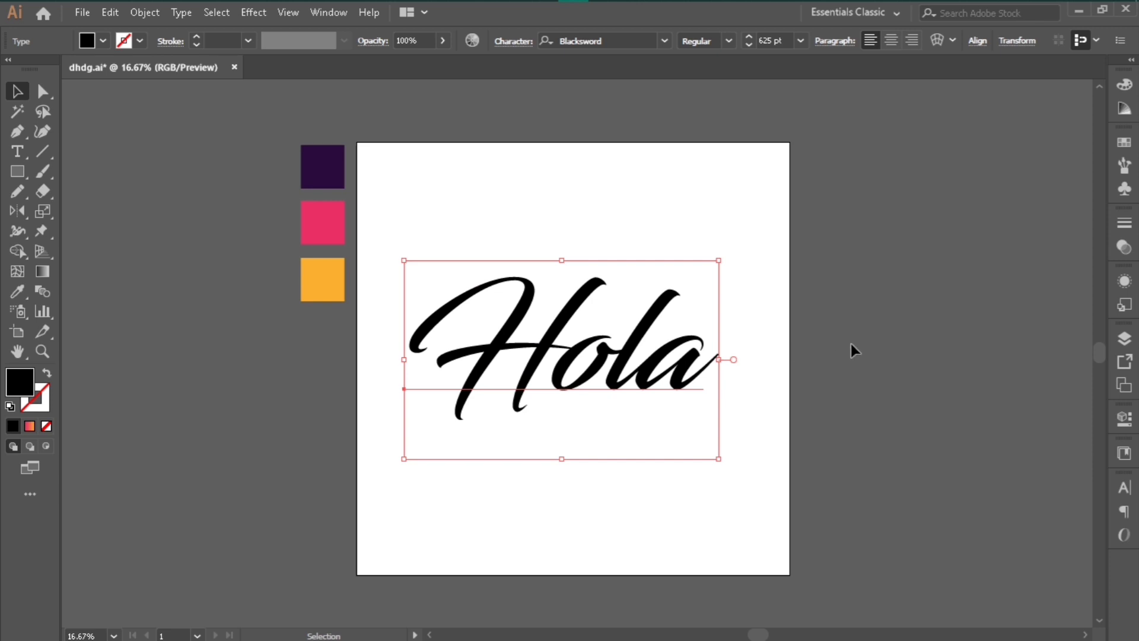
pyautogui.moveTo(676, 368); pyautogui.dragTo(681, 367)
pyautogui.click(833, 340)
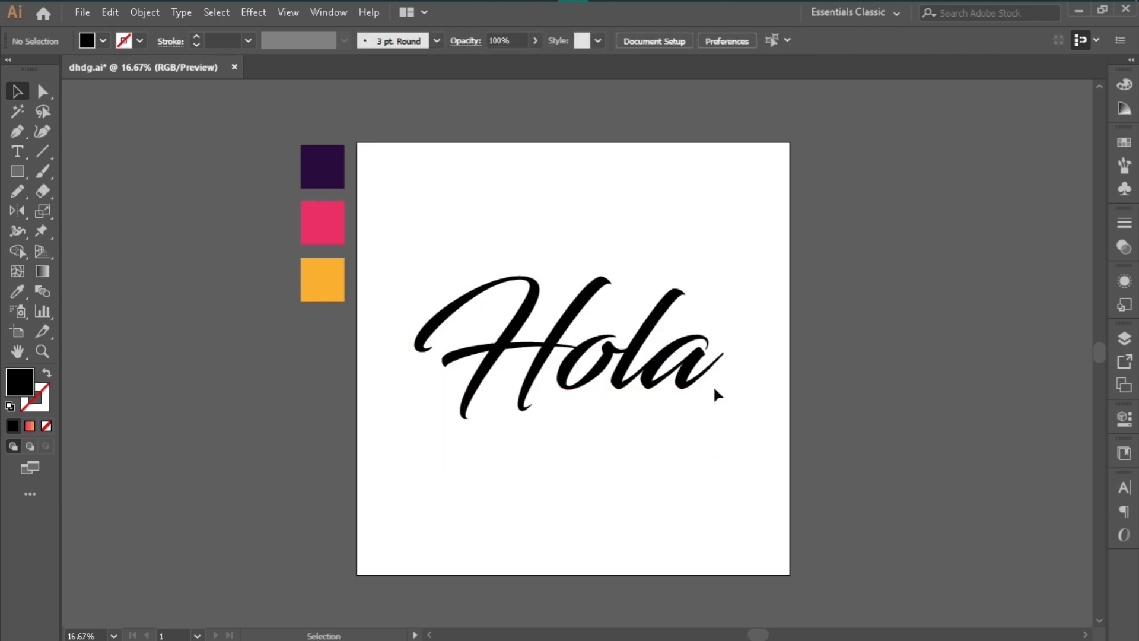
# Lower the opacity of the "Hola" text to 24%
pyautogui.click(540, 360)
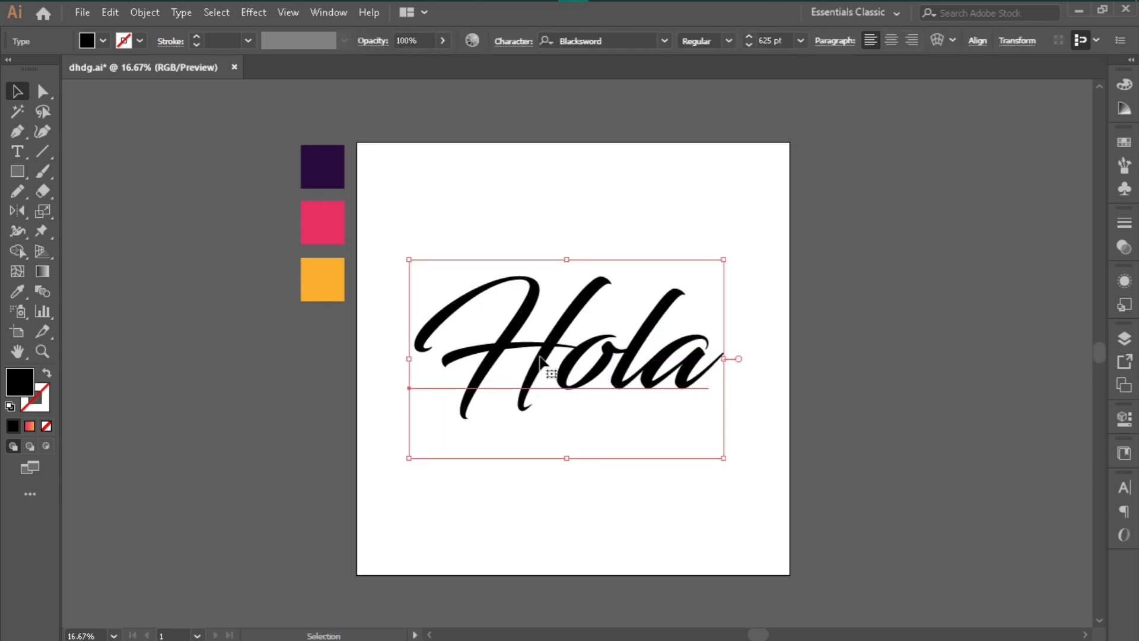
pyautogui.click(442, 41)
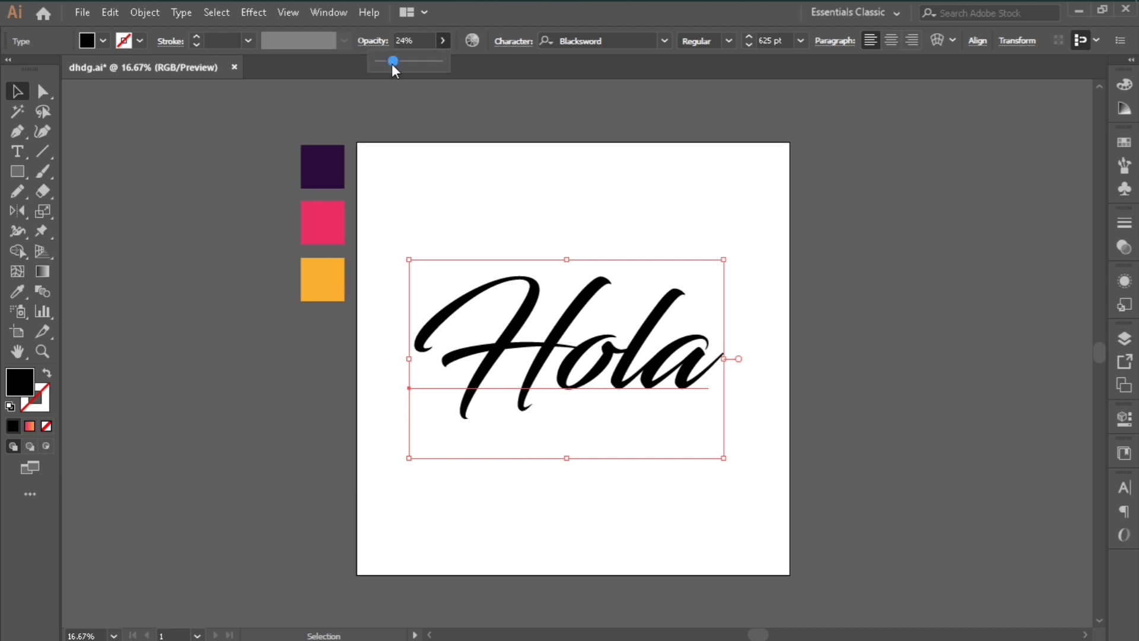
pyautogui.click(532, 214)
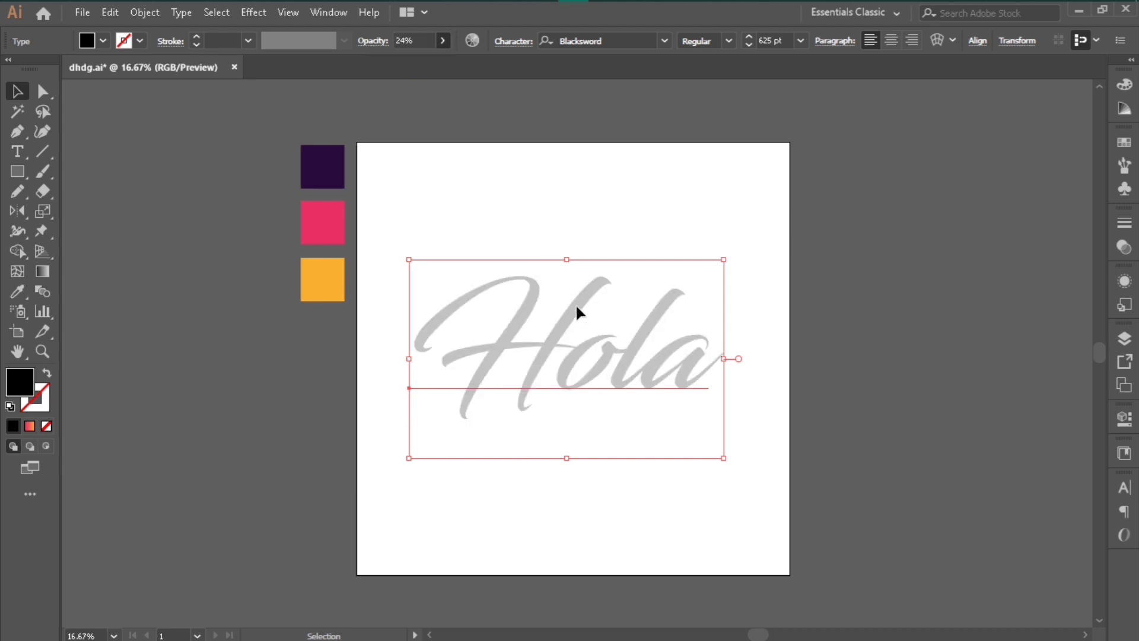
# Locate the faded "Hola" text object in Layer 2 and lock it
pyautogui.click(1124, 340)
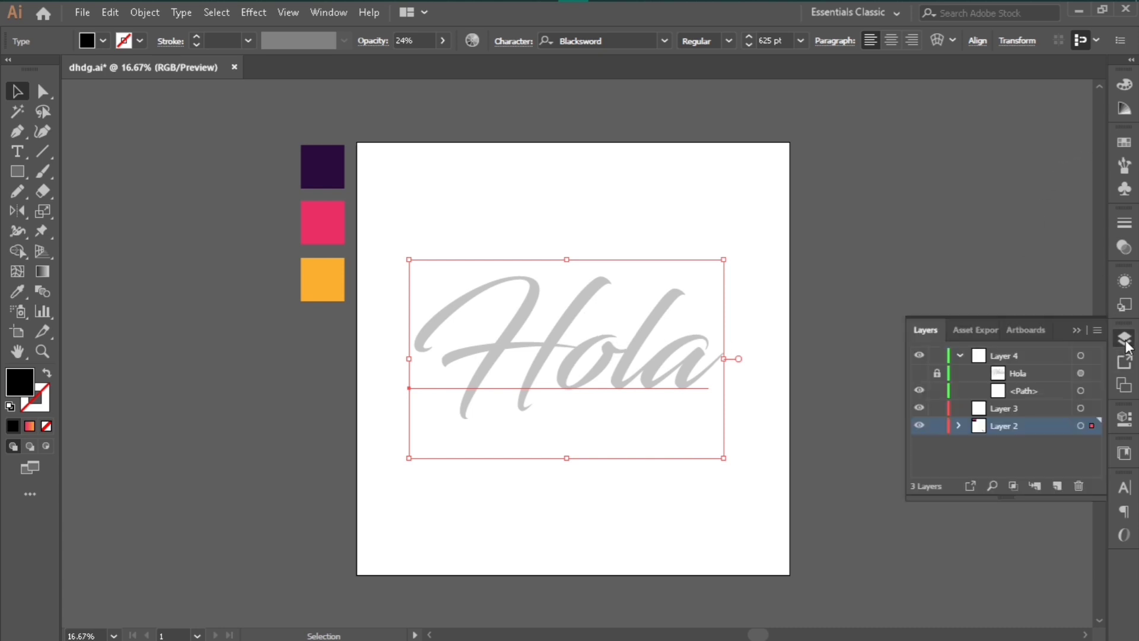
pyautogui.click(991, 485)
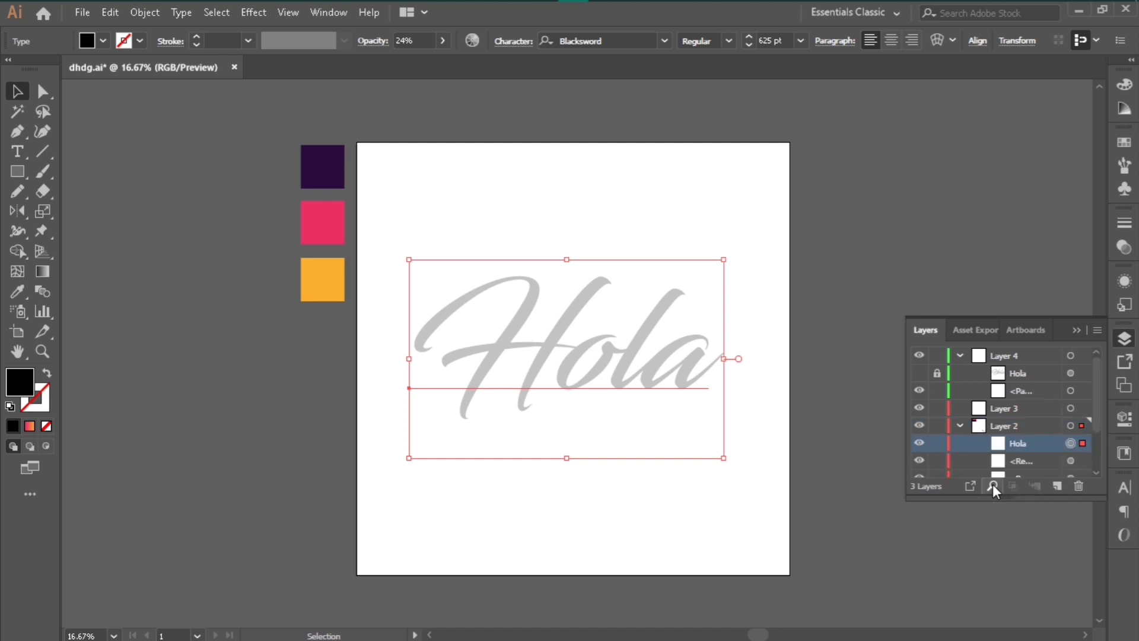
pyautogui.click(937, 444)
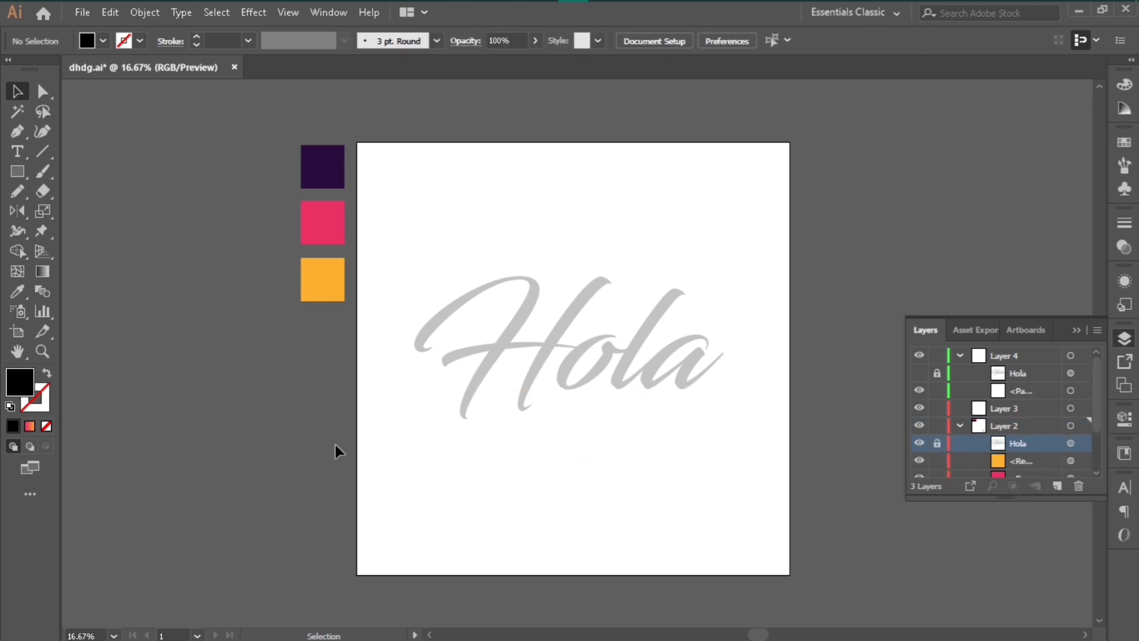
pyautogui.click(1079, 330)
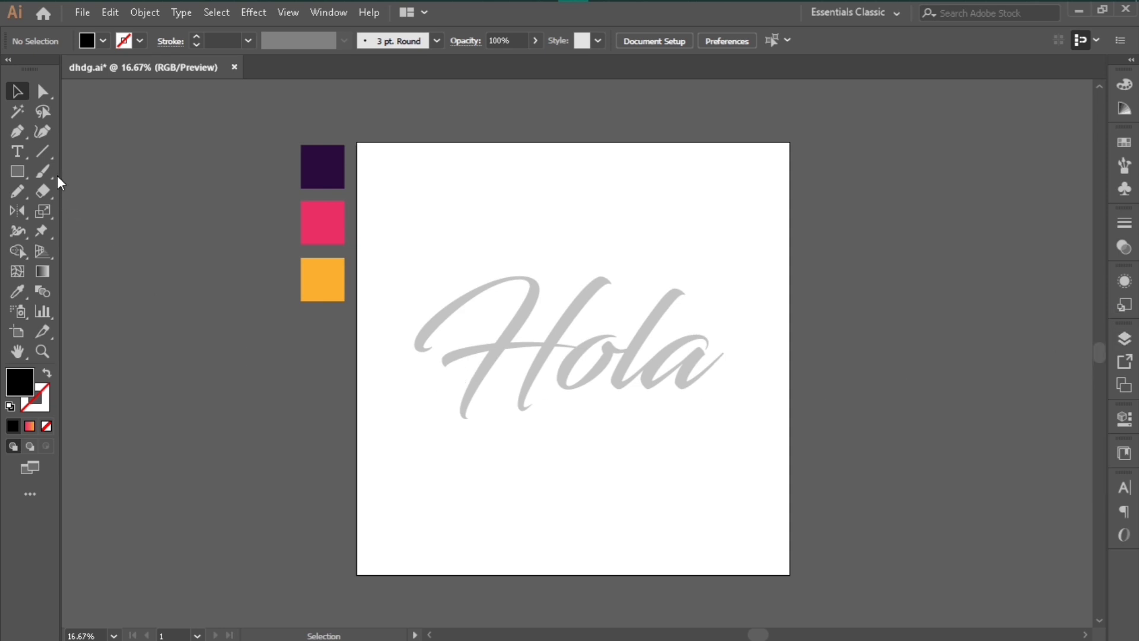
# Start a Pen path at the curled left tip of the H and curve it up along the letter's left swash
pyautogui.click(22, 137)
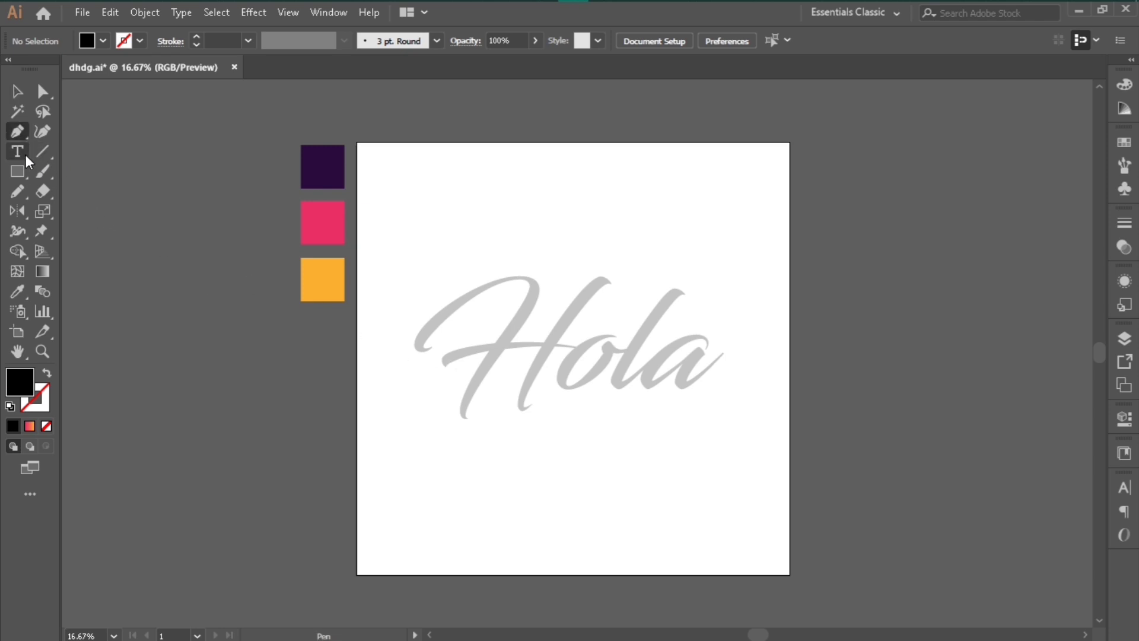
pyautogui.hotkey('ctrl', '+')
pyautogui.hotkey('ctrl', '+')
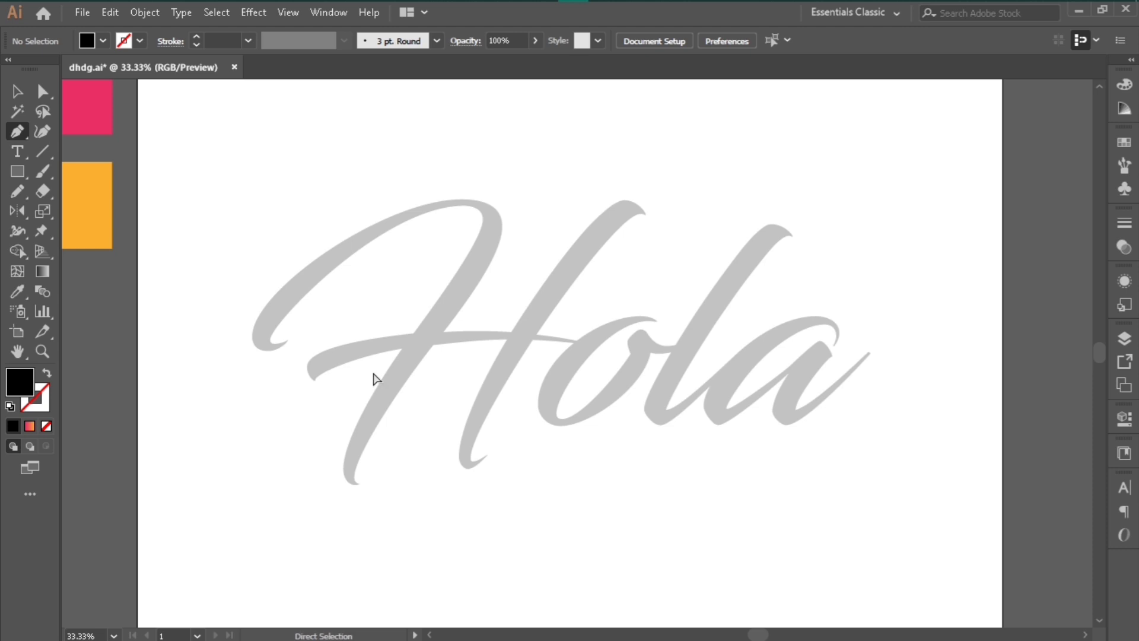
pyautogui.hotkey('ctrl', '+')
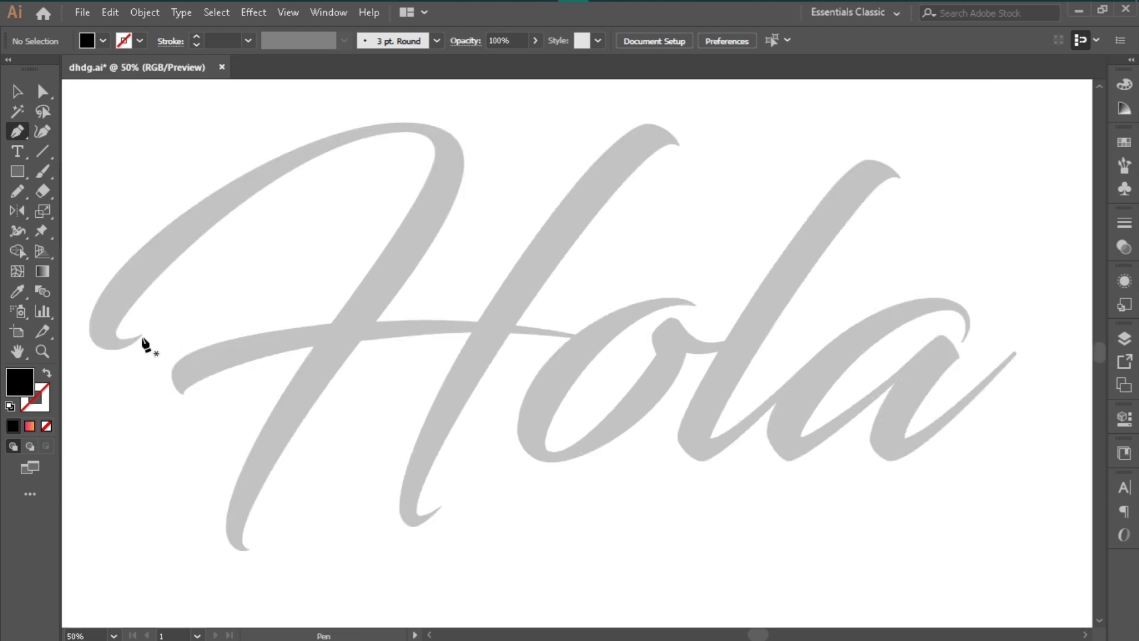
pyautogui.click(138, 336)
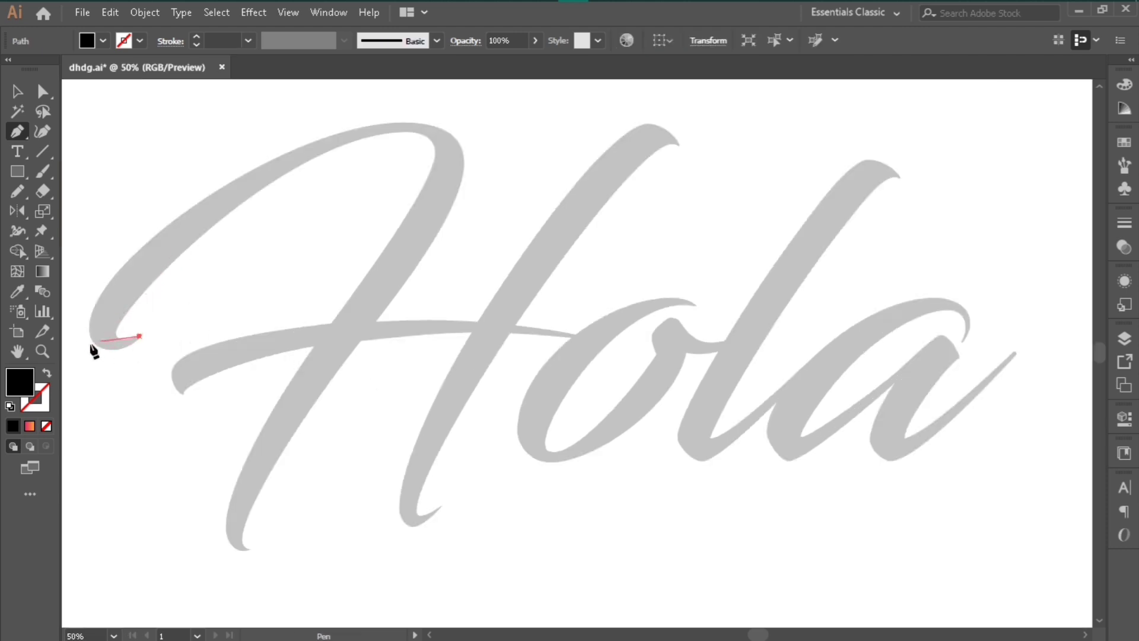
pyautogui.moveTo(133, 285); pyautogui.dragTo(202, 207)
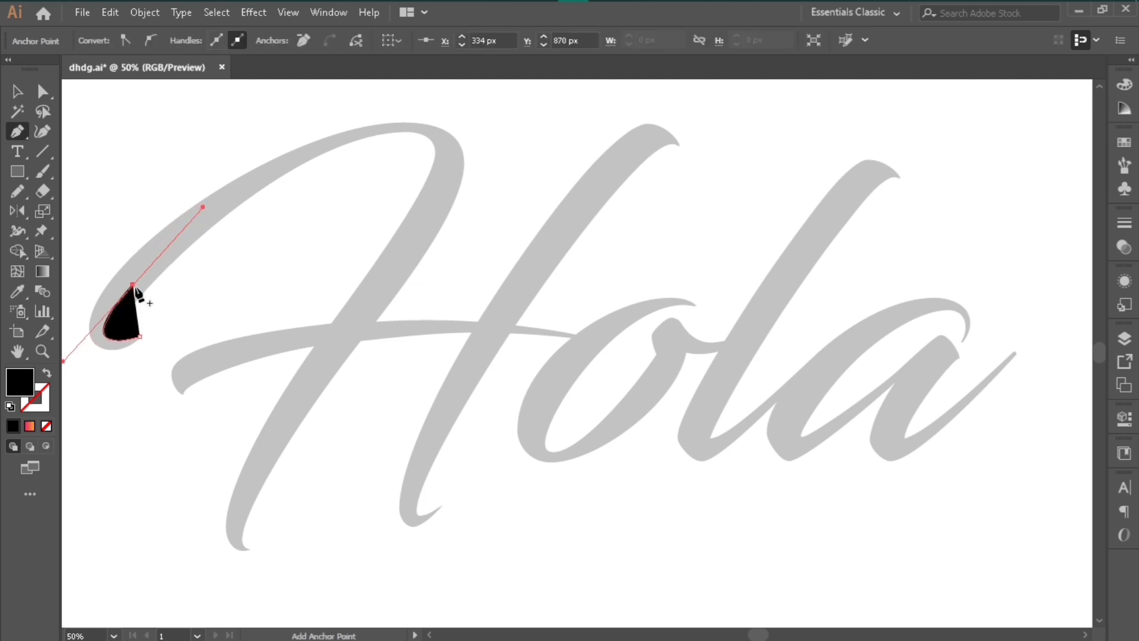
pyautogui.click(133, 285)
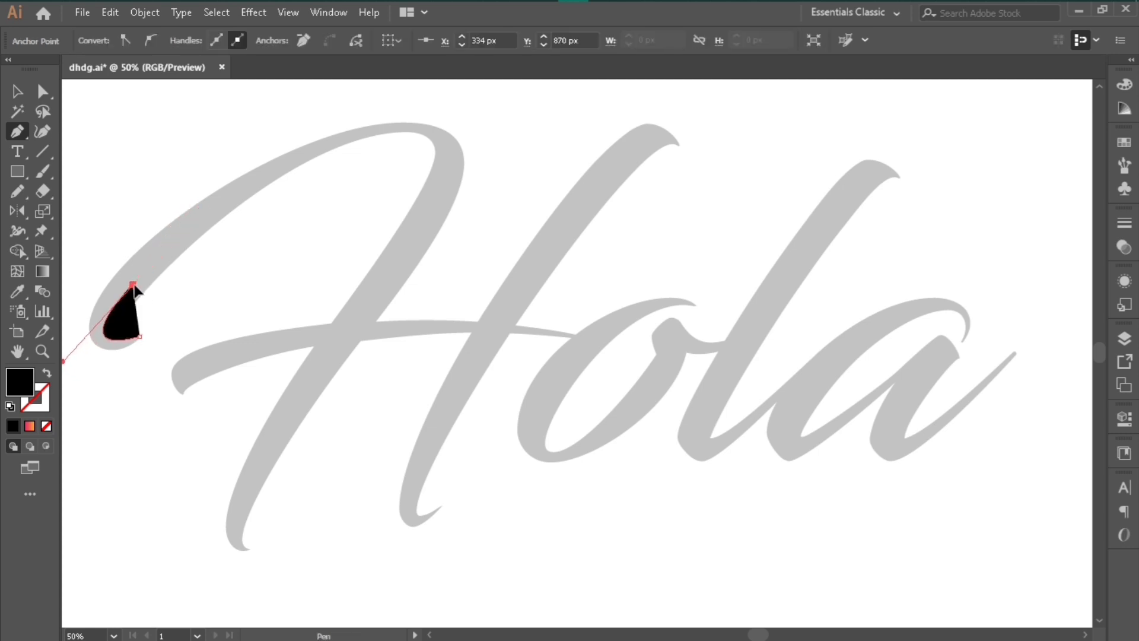
# Give the path no fill and a black stroke
pyautogui.click(47, 424)
pyautogui.click(37, 406)
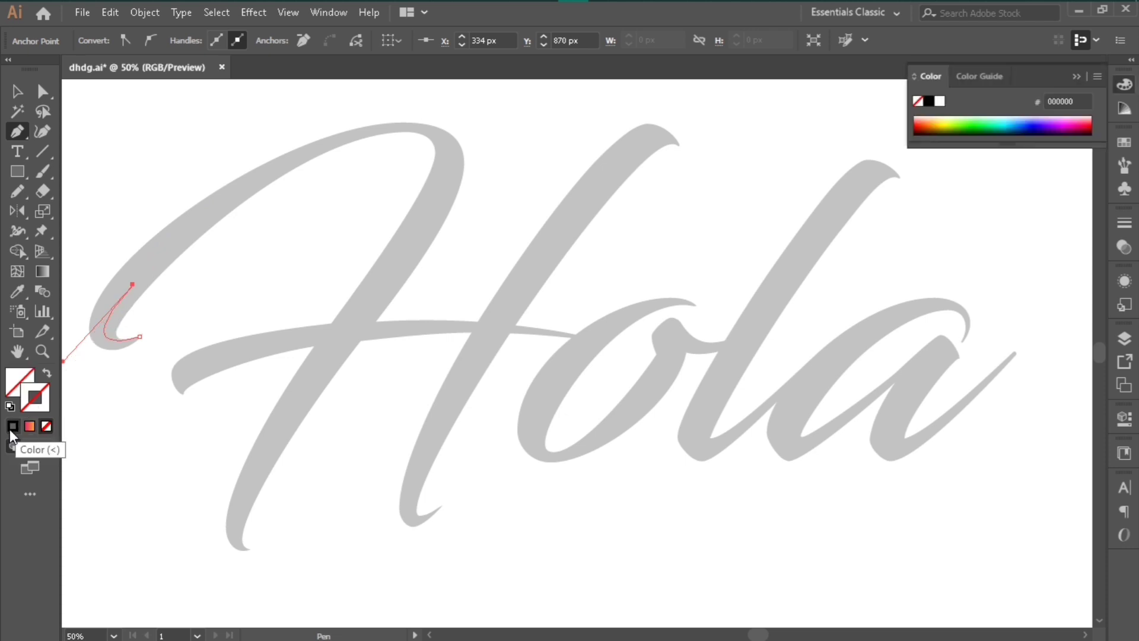
pyautogui.click(11, 427)
# Continue the path over the top loop of the H and down its left stem, then end it at the foot
pyautogui.moveTo(404, 127); pyautogui.dragTo(433, 204)
pyautogui.moveTo(356, 319); pyautogui.dragTo(177, 527)
pyautogui.moveTo(239, 542); pyautogui.dragTo(267, 590)
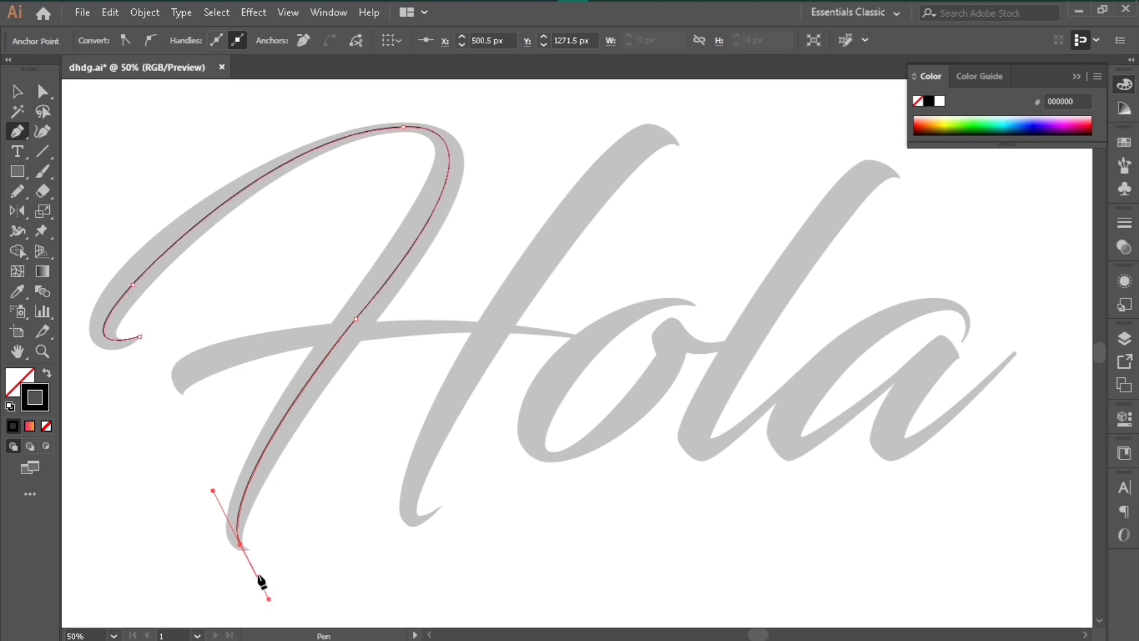
pyautogui.click(241, 544)
pyautogui.press('Escape')
# Trace the crossbar of the H with one curved path from its left end to the edge of the o
pyautogui.click(181, 390)
pyautogui.moveTo(572, 334); pyautogui.dragTo(915, 367)
pyautogui.click(572, 334)
pyautogui.press('Escape')
# Try to trace the right stem of the H from its upper tip to the bottom curl
pyautogui.click(678, 146)
pyautogui.moveTo(430, 441)
pyautogui.mouseDown()
pyautogui.moveTo(381, 572)
pyautogui.moveTo(380, 418)
pyautogui.mouseUp()
pyautogui.click(430, 263)
pyautogui.moveTo(437, 330); pyautogui.dragTo(492, 289)
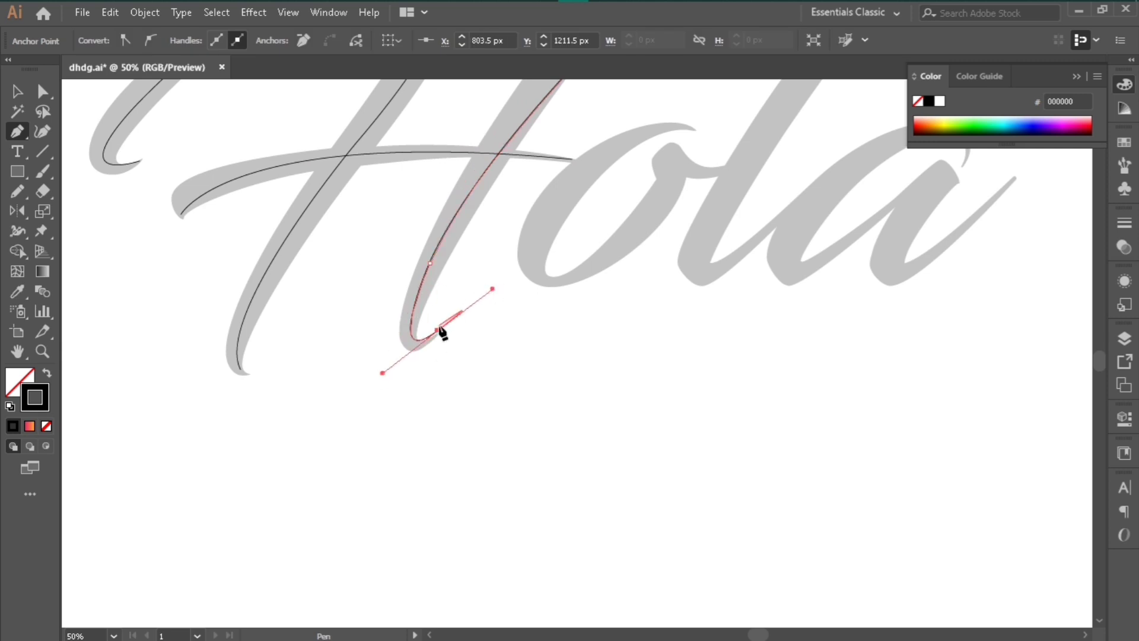
pyautogui.press('Escape')
pyautogui.scroll(4, 514, 312)
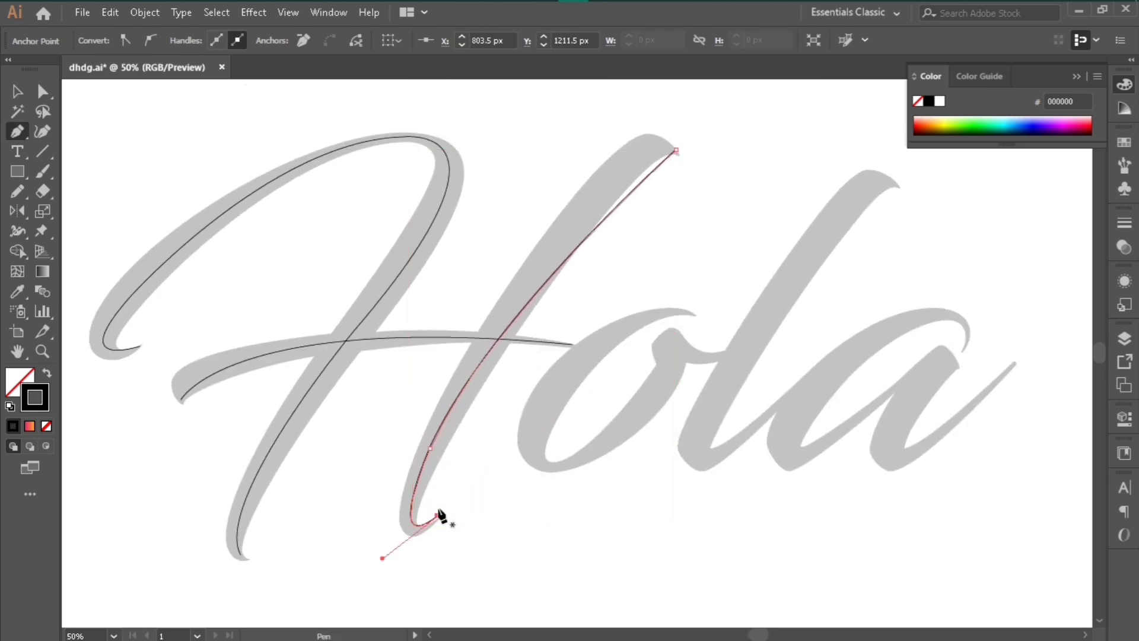
# Try to trace the o with a curved path starting at its inner right end
pyautogui.click(667, 338)
pyautogui.moveTo(537, 462); pyautogui.dragTo(381, 440)
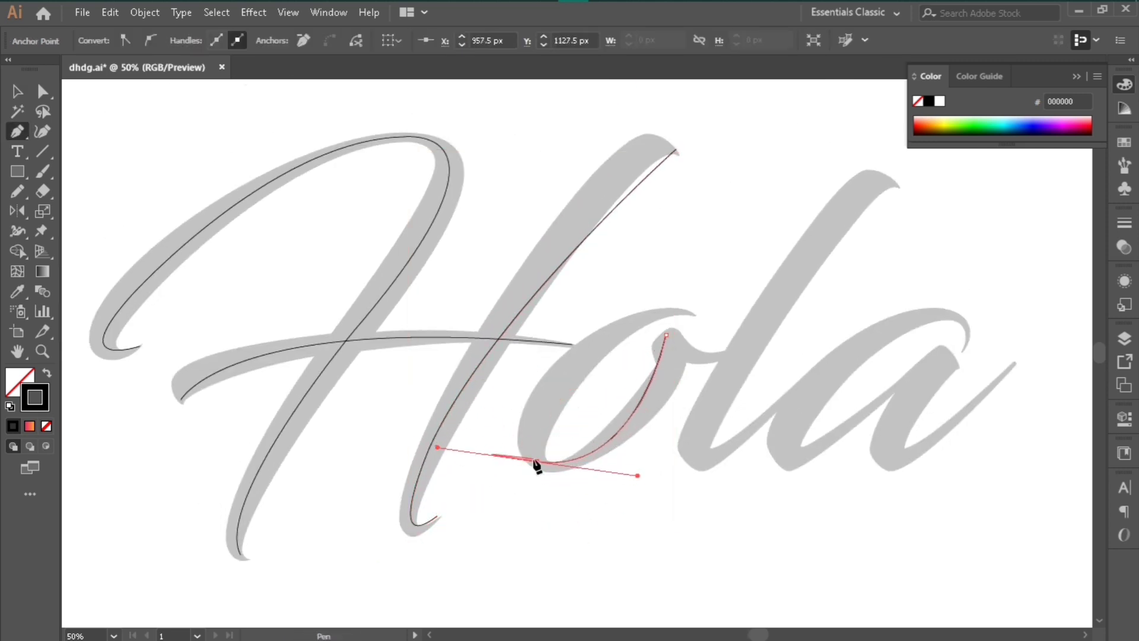
pyautogui.click(536, 462)
pyautogui.moveTo(694, 318); pyautogui.dragTo(829, 318)
# Undo the traced o and the right stem path of the H
pyautogui.hotkey('ctrl', 'z')
pyautogui.hotkey('ctrl', 'z')
pyautogui.hotkey('ctrl', 'z')
pyautogui.hotkey('ctrl', 'z')
pyautogui.hotkey('ctrl', 'z')
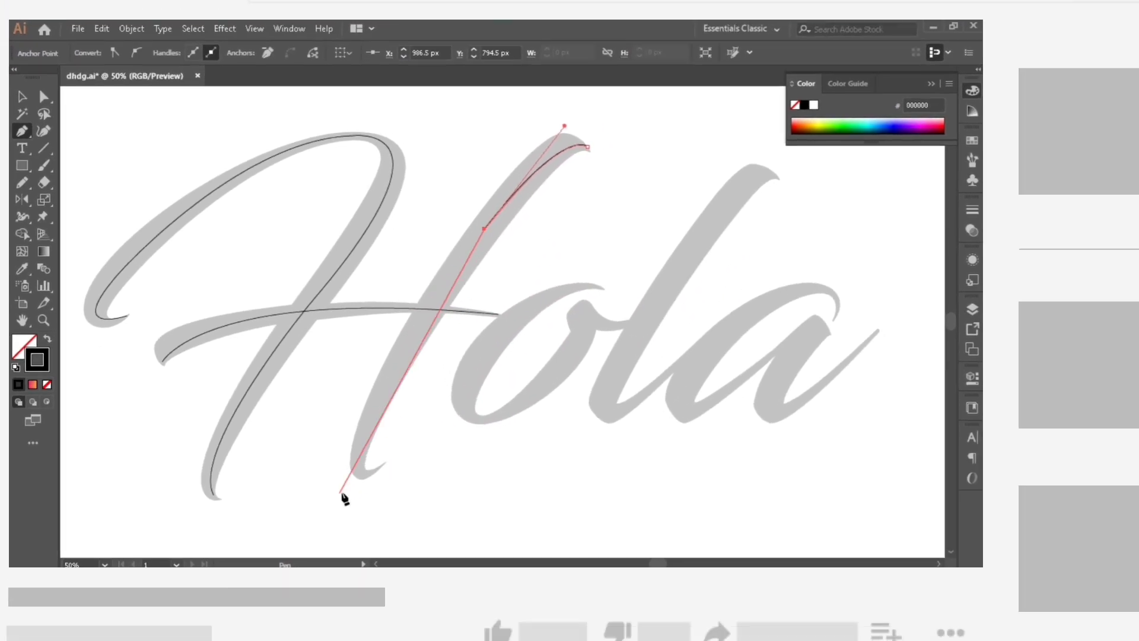
# Trace the right stem of the H down to its bottom curl and end the path
pyautogui.moveTo(434, 523); pyautogui.dragTo(529, 453)
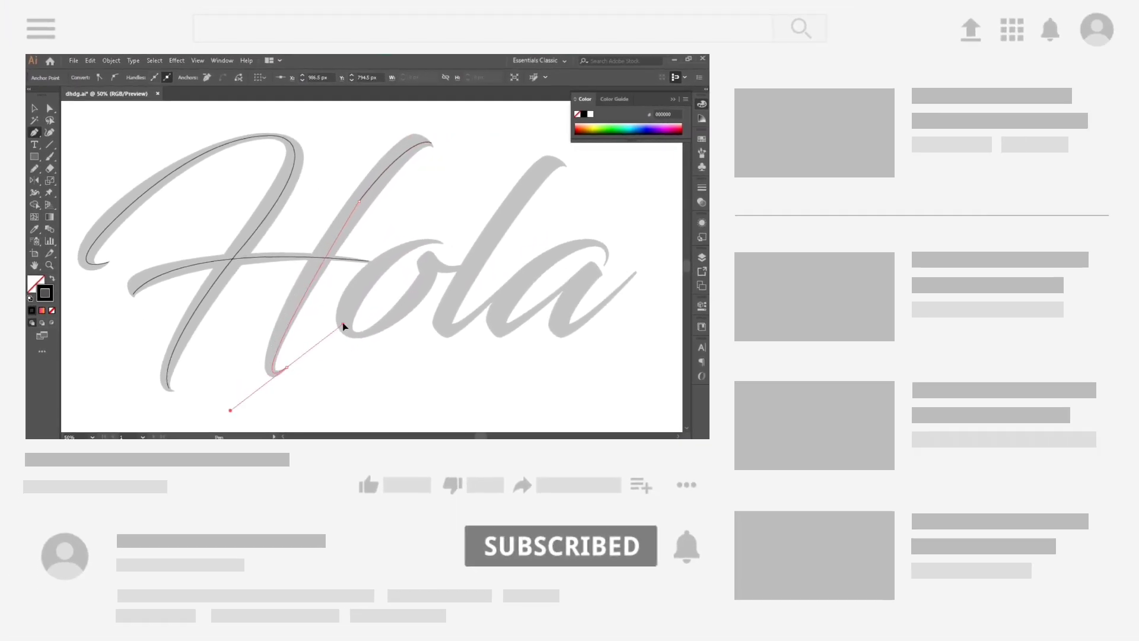
pyautogui.press('Escape')
# Trace the o from its upper right tip, around the left side and bottom, up to its inner right end
pyautogui.click(442, 241)
pyautogui.moveTo(346, 317)
pyautogui.mouseDown()
pyautogui.moveTo(340, 427)
pyautogui.moveTo(303, 403)
pyautogui.mouseUp()
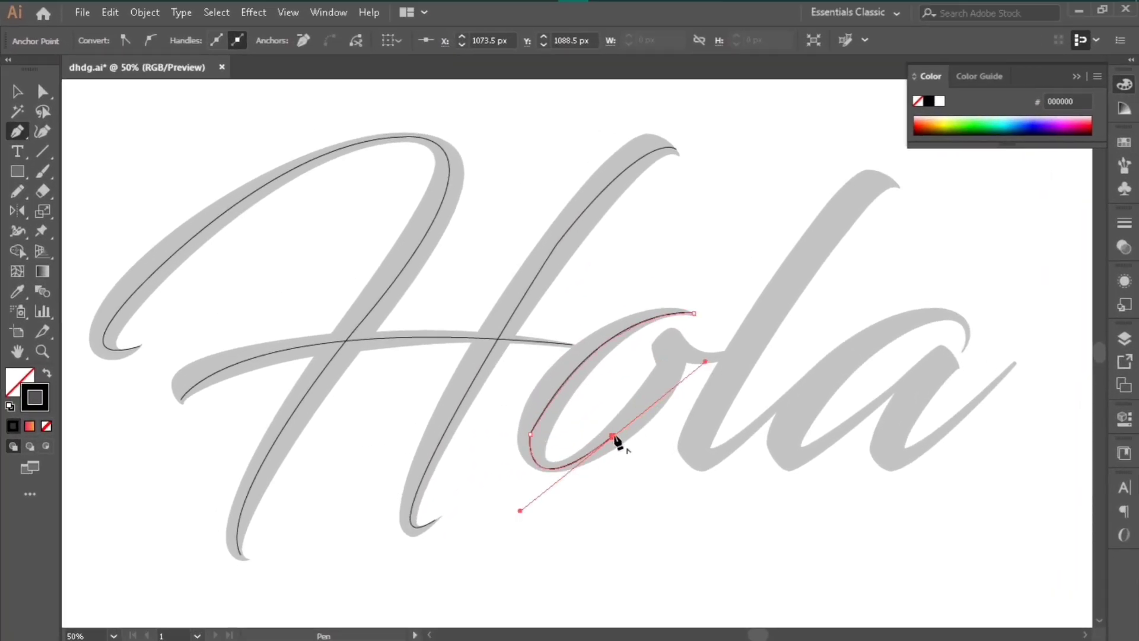
pyautogui.hotkey('ctrl', 'z')
pyautogui.moveTo(536, 438); pyautogui.dragTo(506, 528)
pyautogui.moveTo(608, 442); pyautogui.dragTo(712, 376)
pyautogui.click(673, 343)
pyautogui.moveTo(674, 343); pyautogui.dragTo(674, 387)
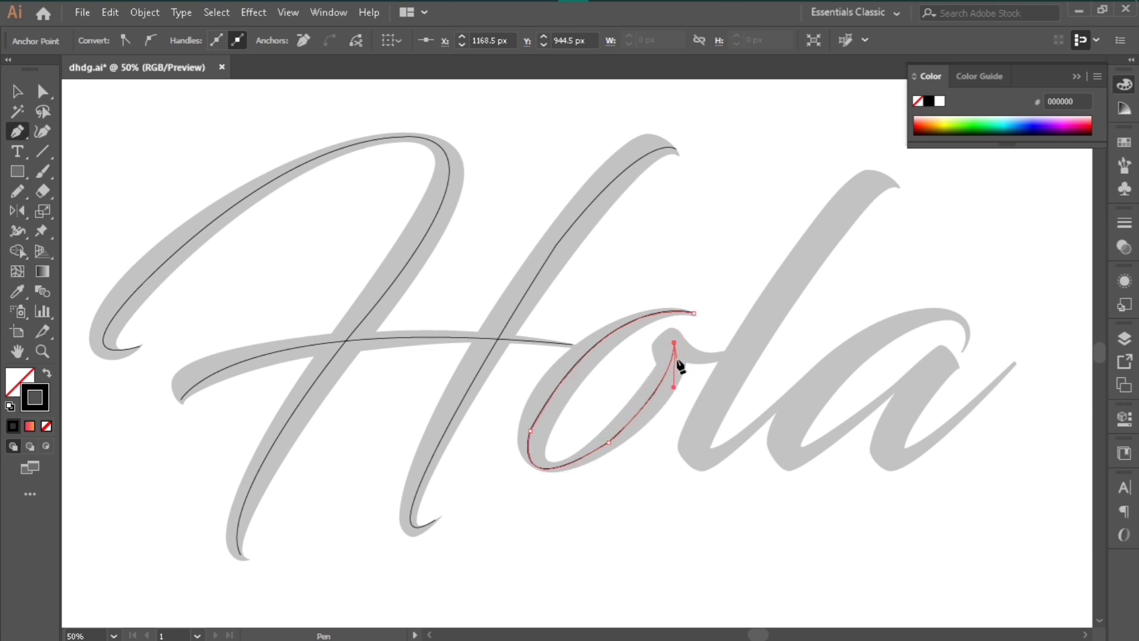
# Trace the l from its upper tip down the stem and around the bottom to its junction with the a
pyautogui.hscroll(5, 682, 362)
pyautogui.scroll(1, 681, 361)
pyautogui.click(685, 219)
pyautogui.moveTo(581, 320)
pyautogui.mouseDown()
pyautogui.moveTo(506, 445)
pyautogui.moveTo(501, 508)
pyautogui.mouseUp()
pyautogui.click(503, 438)
pyautogui.click(503, 438)
pyautogui.moveTo(554, 448); pyautogui.dragTo(660, 364)
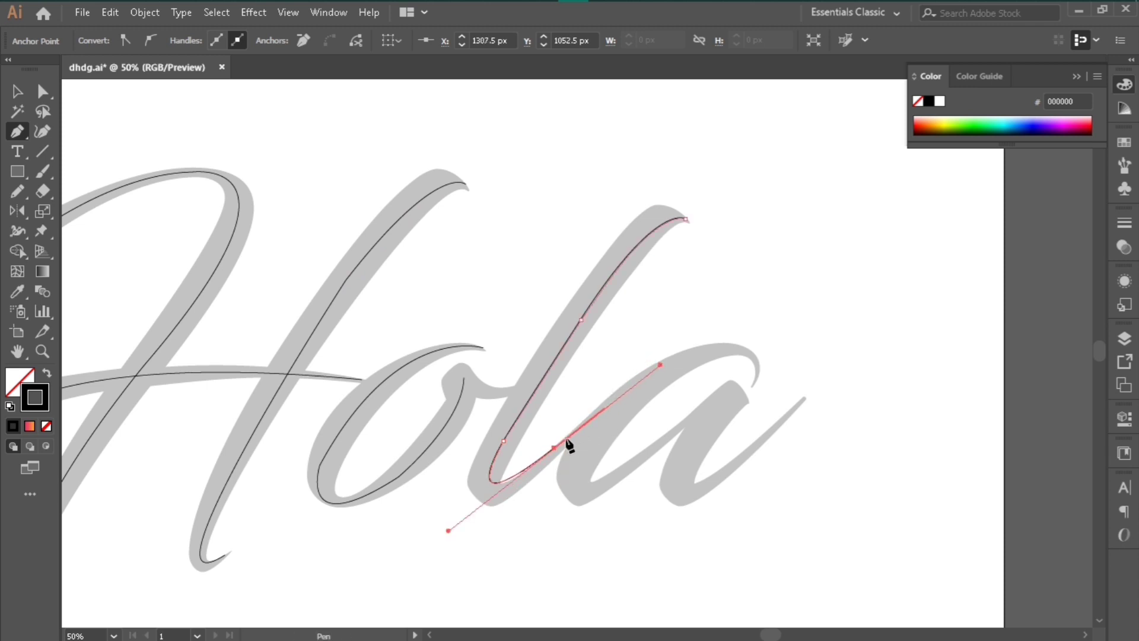
# Finish the l's end stroke, and trace the a's bowl from its upper right tip around the bottom up to the stem top
pyautogui.moveTo(567, 437); pyautogui.dragTo(557, 524)
pyautogui.click(756, 379)
pyautogui.moveTo(636, 396); pyautogui.dragTo(534, 488)
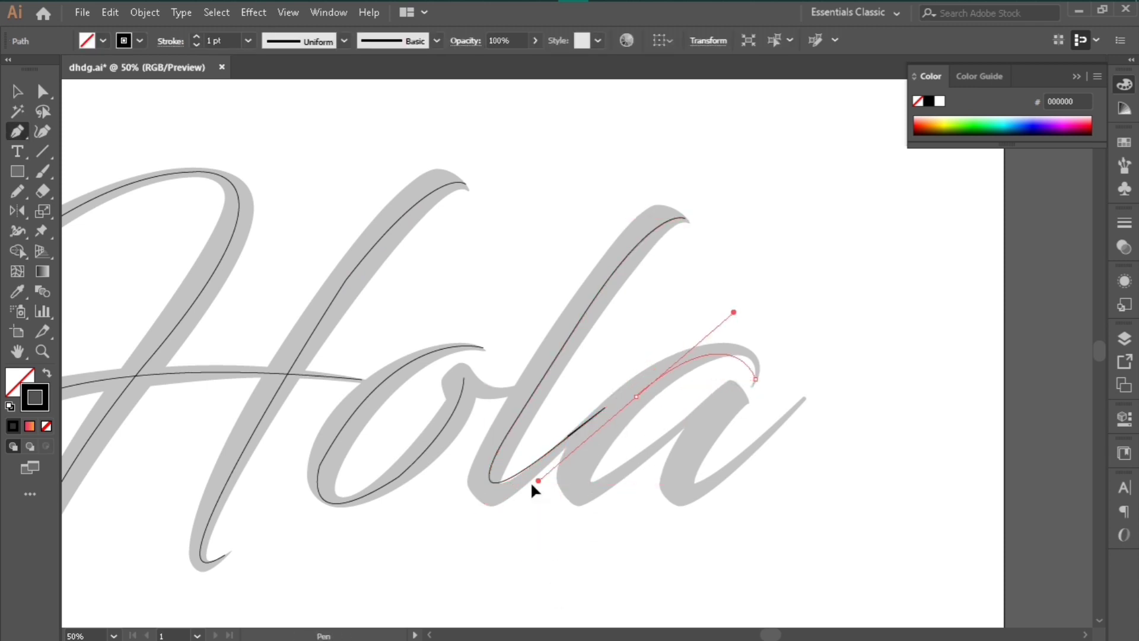
pyautogui.click(574, 489)
pyautogui.moveTo(701, 414); pyautogui.dragTo(824, 306)
pyautogui.click(700, 413)
pyautogui.click(728, 396)
# Trace the a's stem down and around its bottom curve to the exit stroke, end the path and deselect it
pyautogui.moveTo(679, 472); pyautogui.dragTo(682, 508)
pyautogui.click(734, 467)
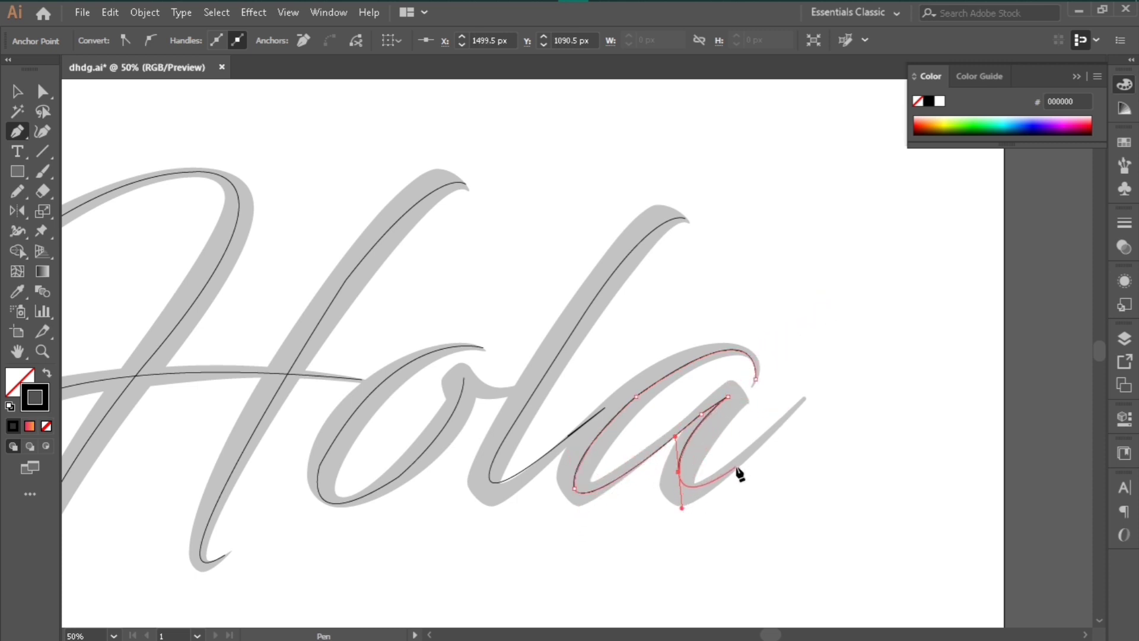
pyautogui.keyDown('ctrl'); pyautogui.click(736, 474); pyautogui.keyUp('ctrl')
pyautogui.moveTo(308, 225); pyautogui.dragTo(609, 217)
pyautogui.hotkey('ctrl', '-')
pyautogui.hotkey('ctrl', '-')
pyautogui.hotkey('ctrl', '-')
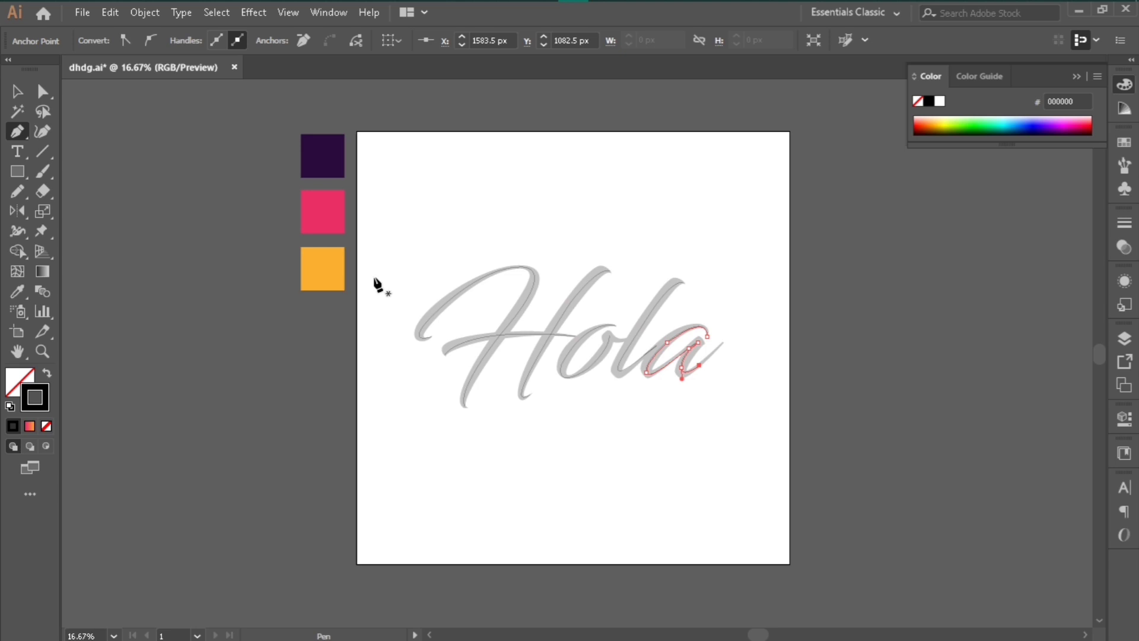
pyautogui.click(17, 91)
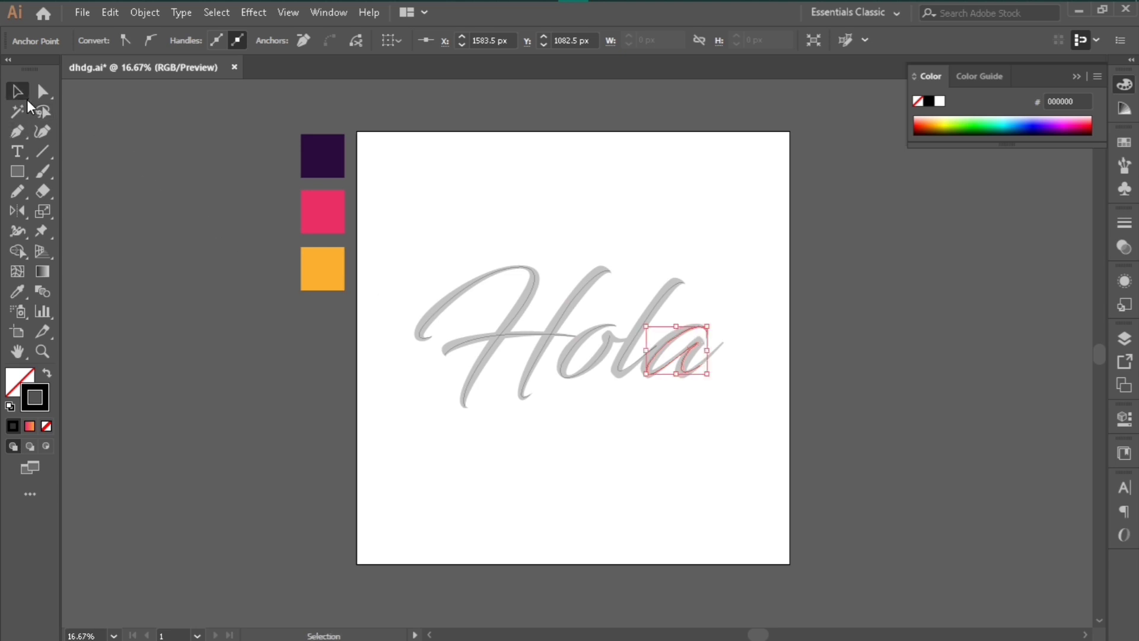
pyautogui.click(287, 413)
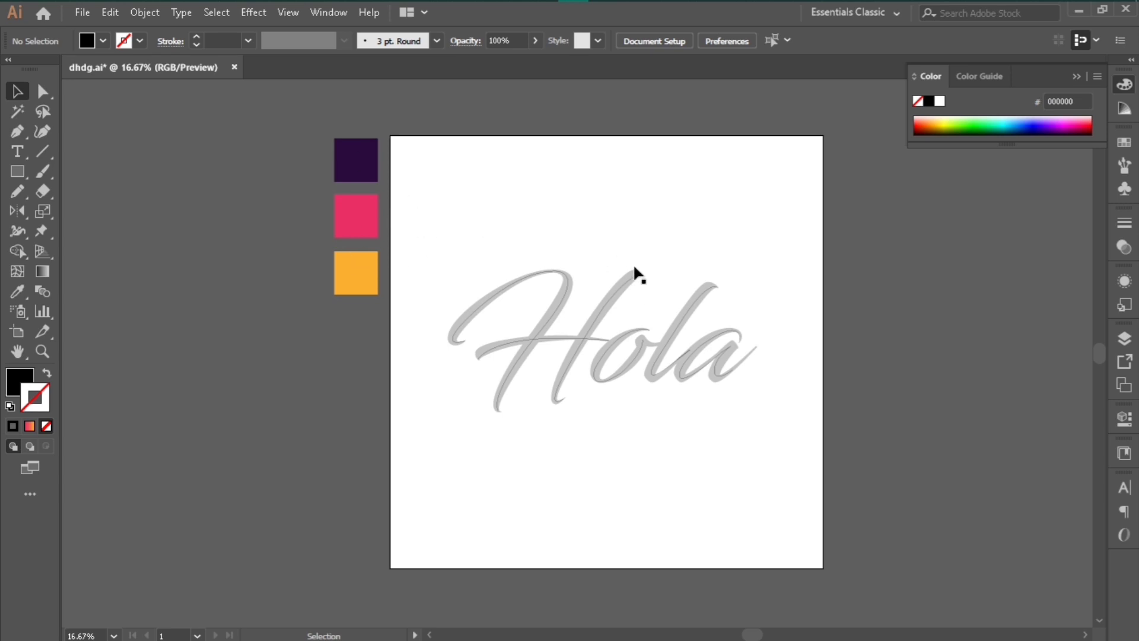
# Hide the gray Hola reference lettering in Layer 2 while keeping the traced paths visible
pyautogui.click(1124, 339)
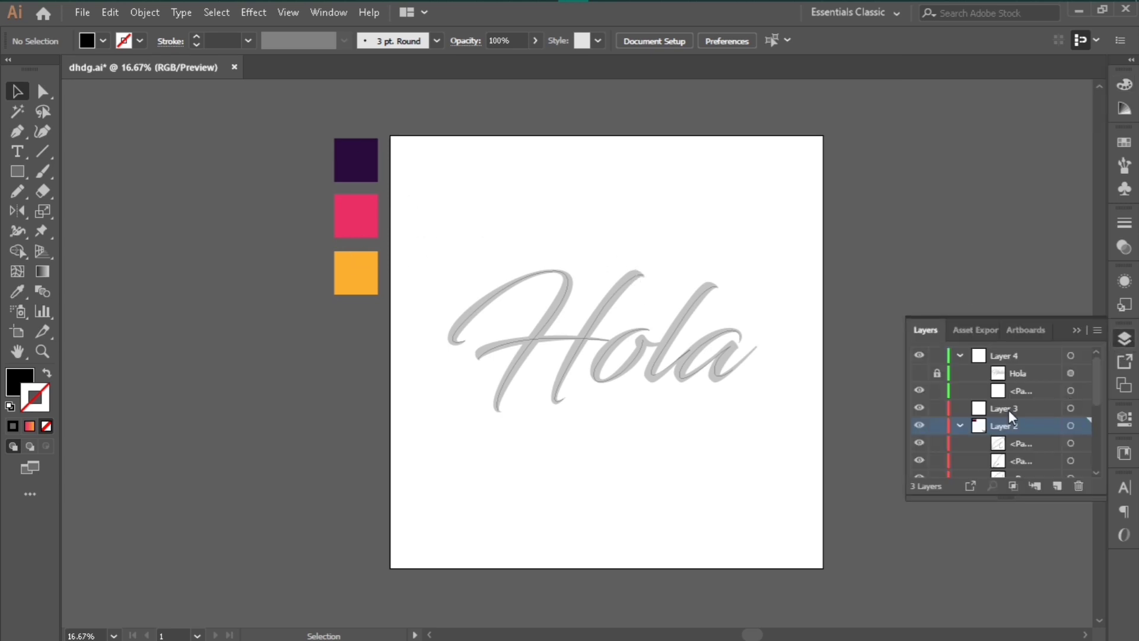
pyautogui.scroll(-3, 961, 422)
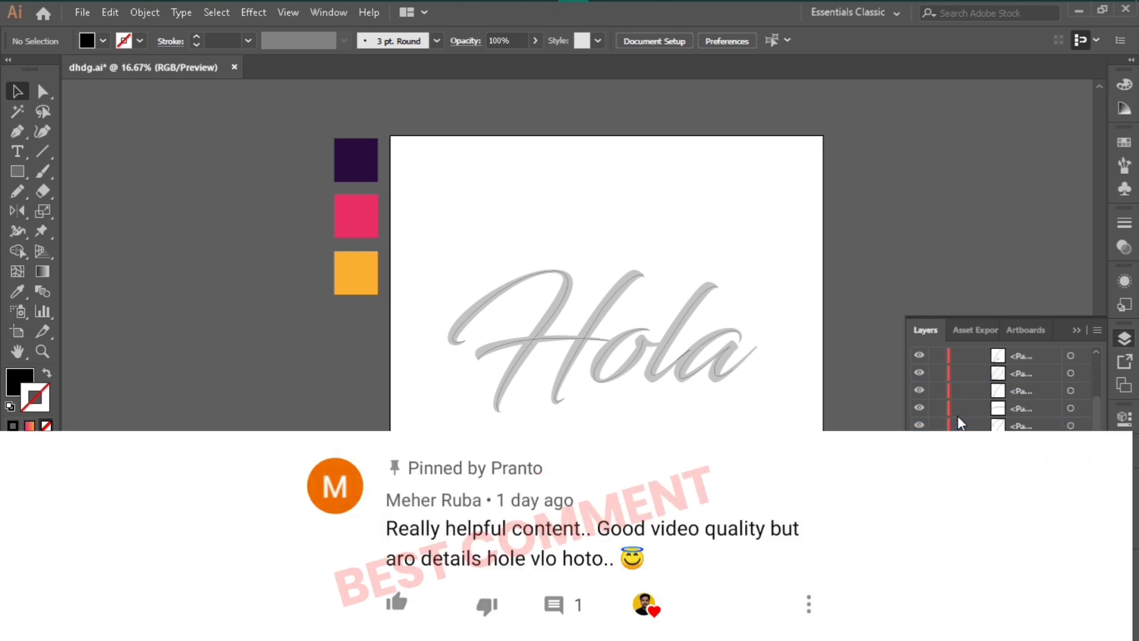
pyautogui.scroll(3, 961, 422)
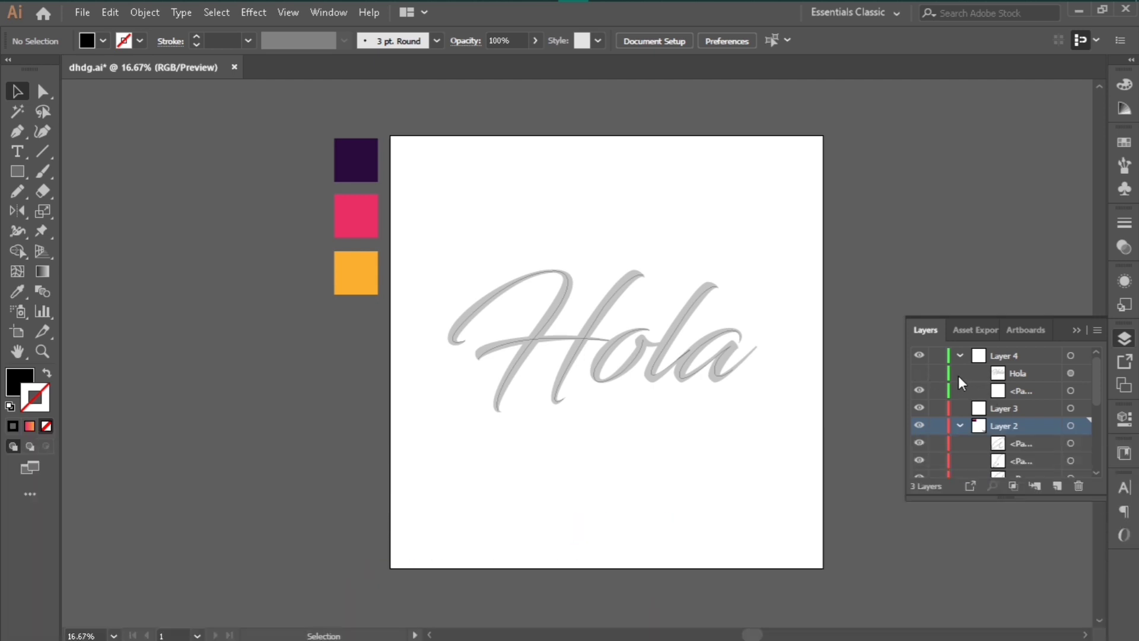
pyautogui.click(919, 373)
pyautogui.scroll(-3, 968, 374)
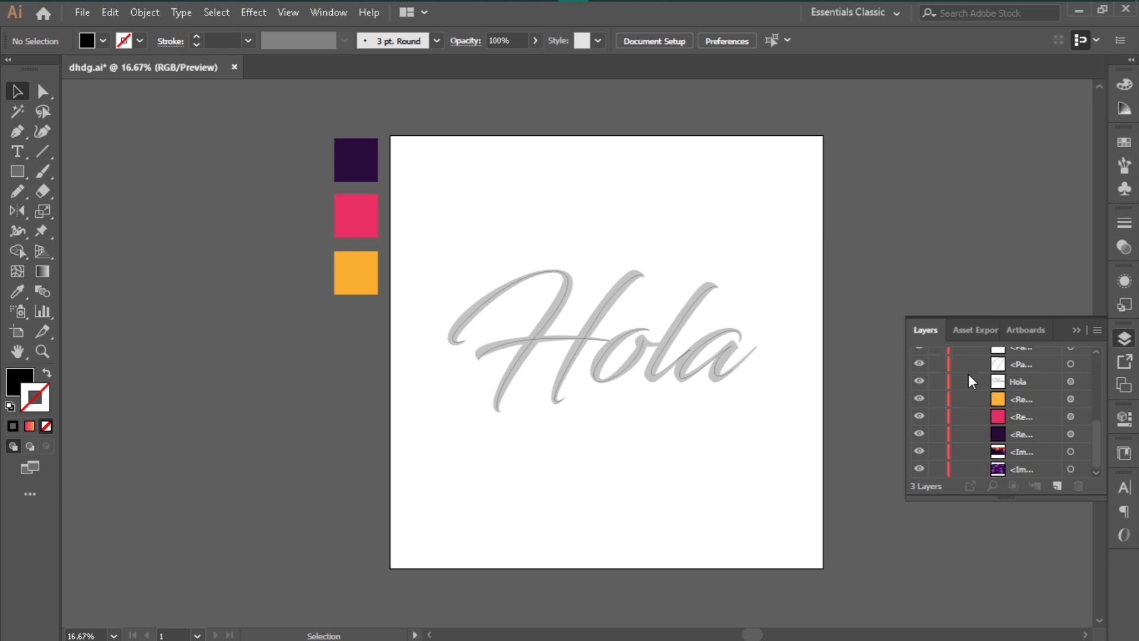
pyautogui.click(920, 383)
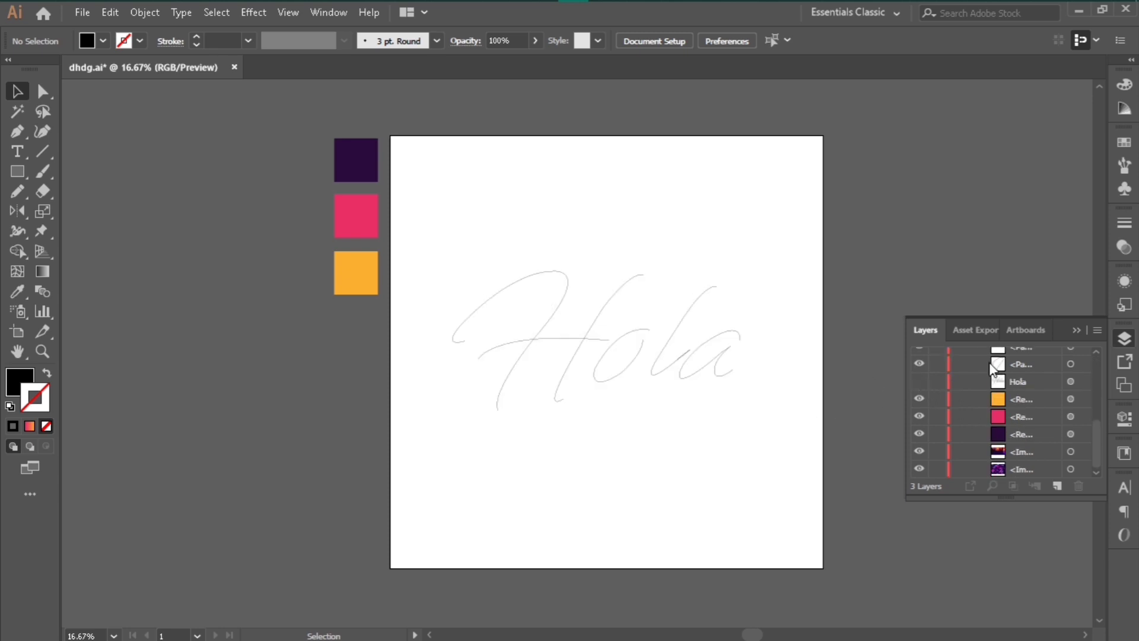
pyautogui.click(1075, 330)
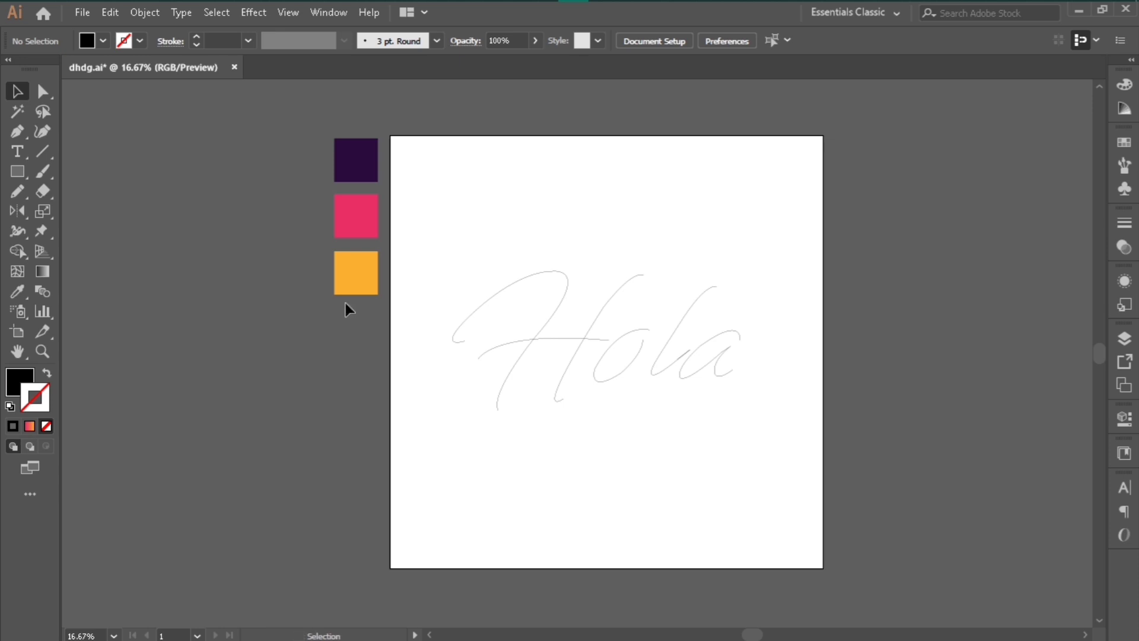
# Draw a circle about 182 px in diameter outside the artboard, below and left of the orange colour sample
pyautogui.hotkey('ctrl', '+')
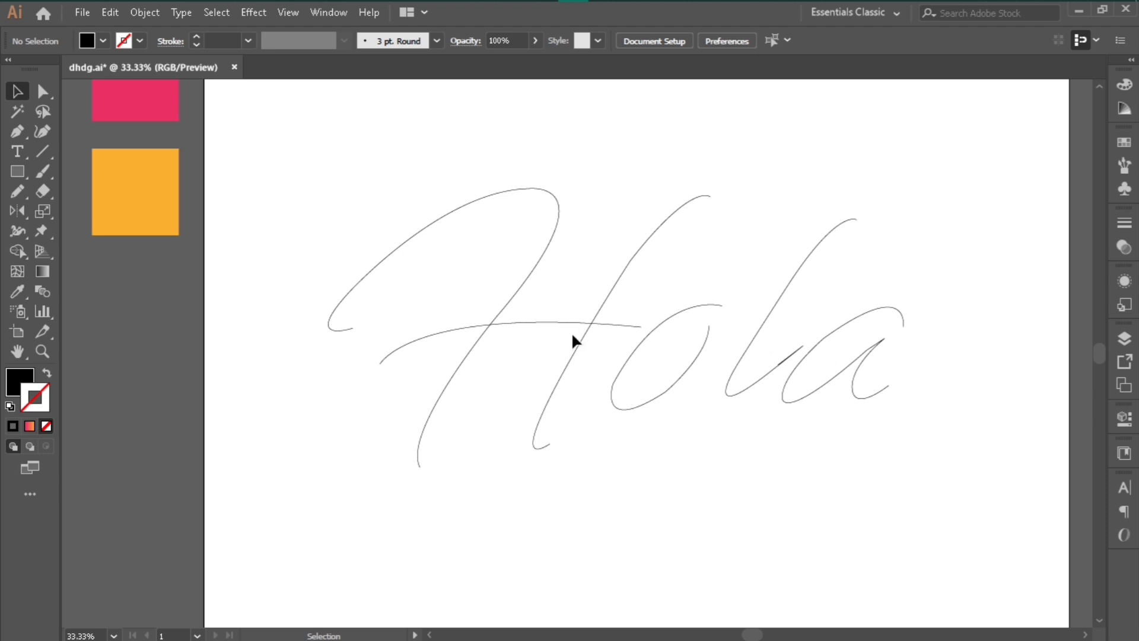
pyautogui.scroll(-2, 573, 339)
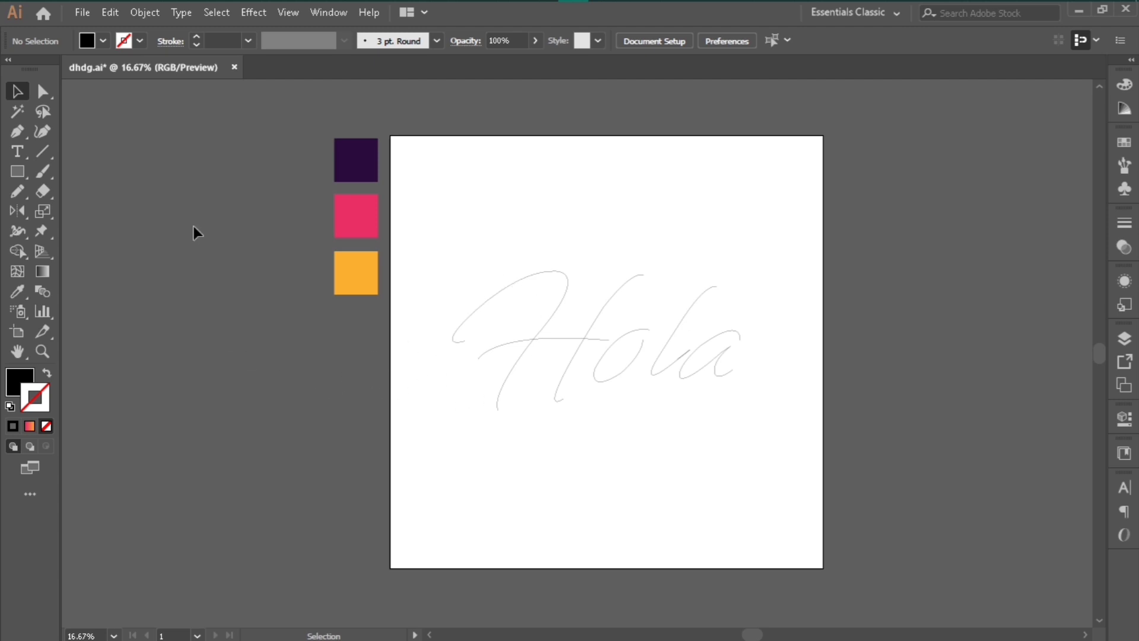
pyautogui.click(14, 176)
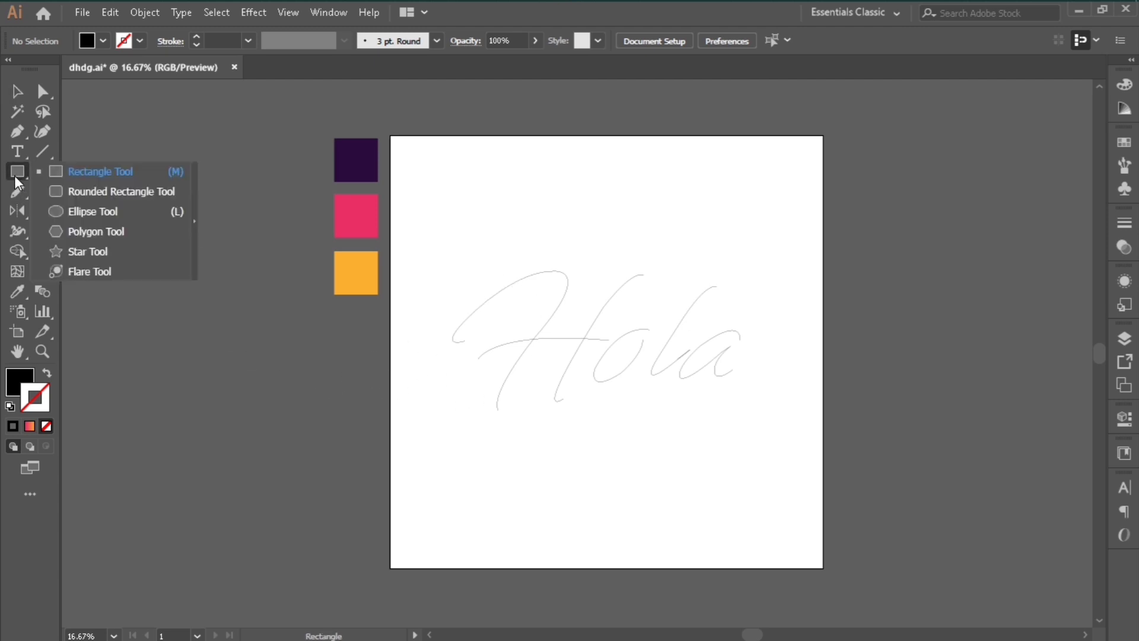
pyautogui.click(112, 217)
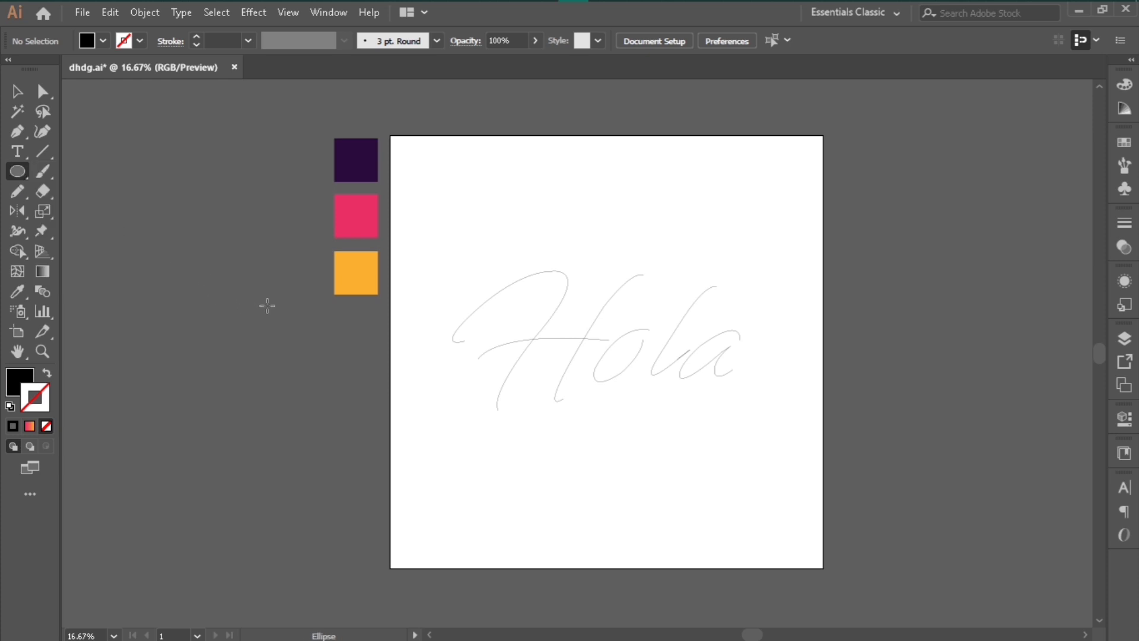
pyautogui.moveTo(265, 312); pyautogui.dragTo(305, 350)
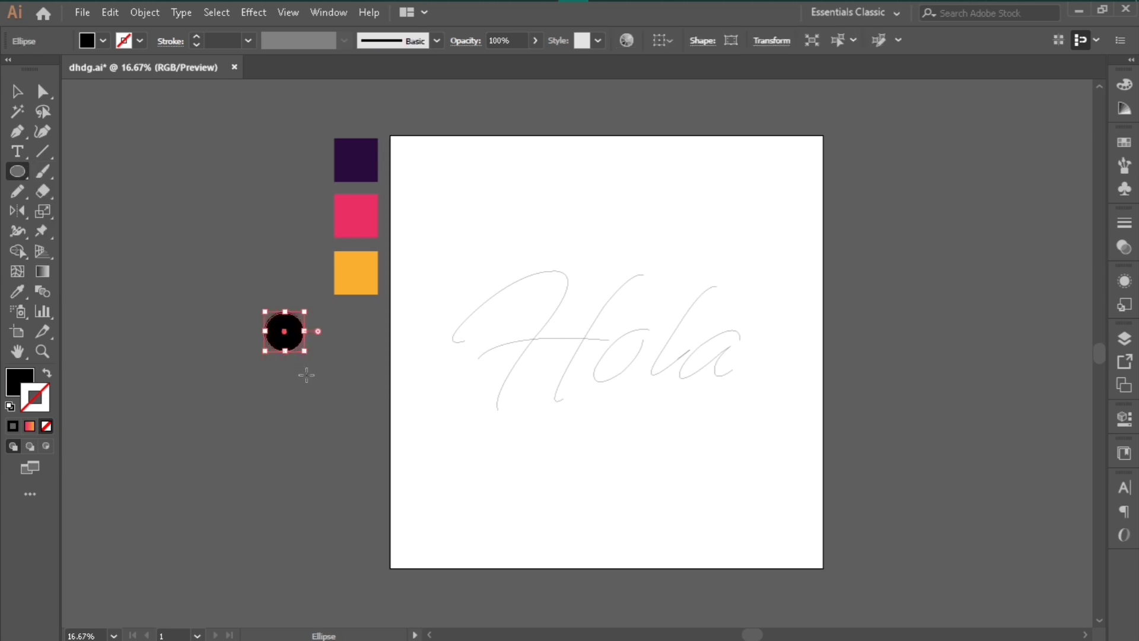
# Fill the circle with the blue linear gradient swatch
pyautogui.click(103, 41)
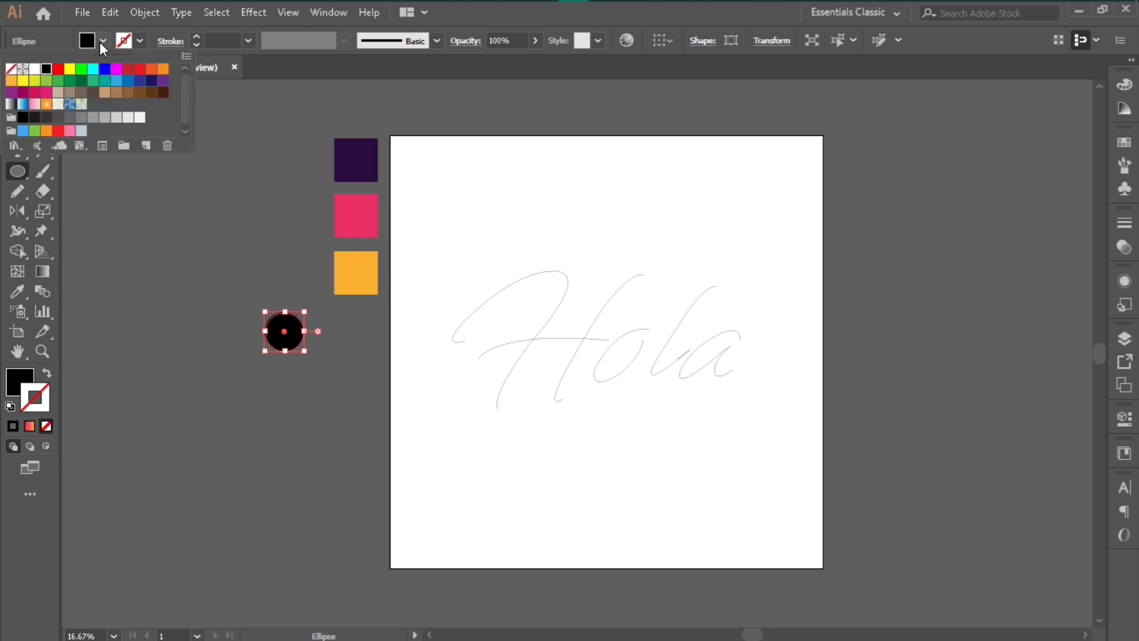
pyautogui.click(23, 105)
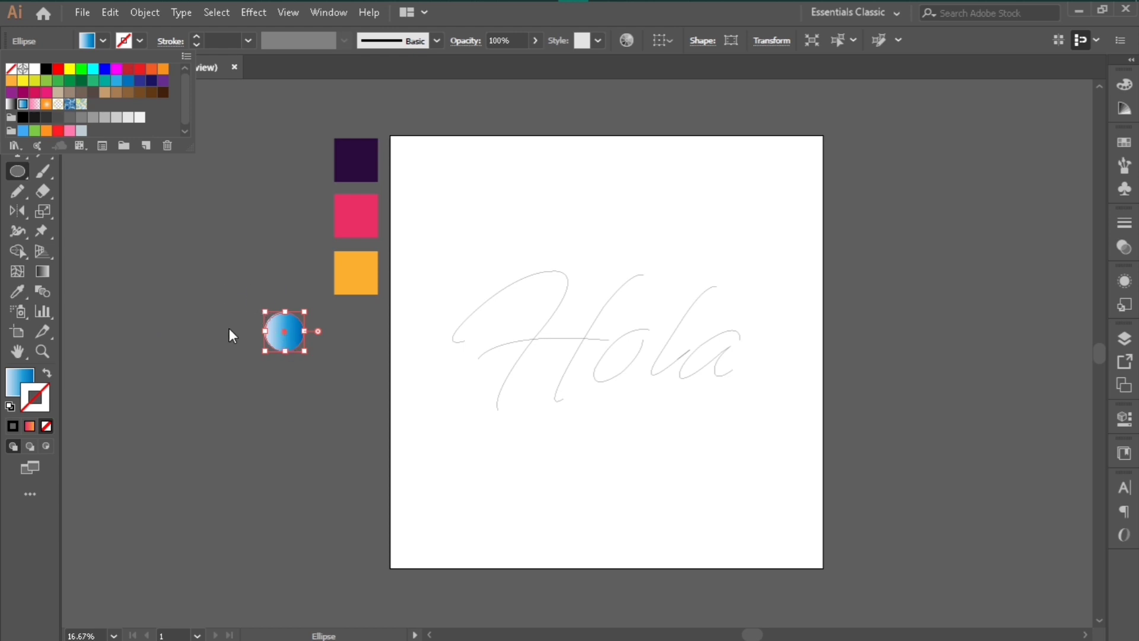
pyautogui.click(142, 39)
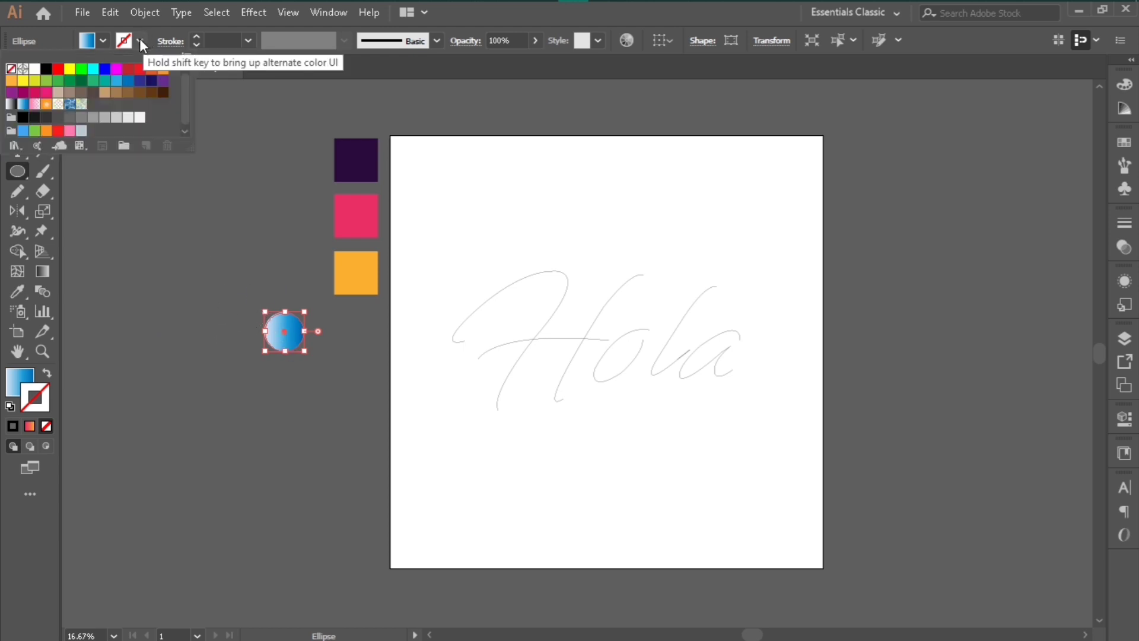
pyautogui.click(212, 244)
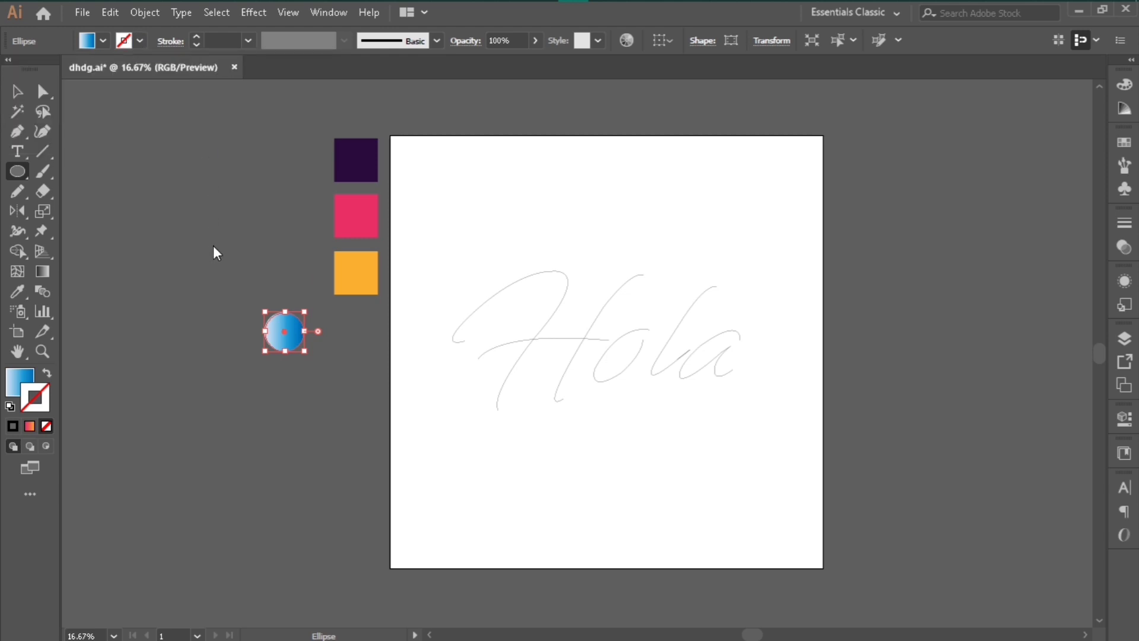
# Remove the two intermediate colour stops from the circle's fill gradient, keeping only the start and end stops
pyautogui.doubleClick(44, 272)
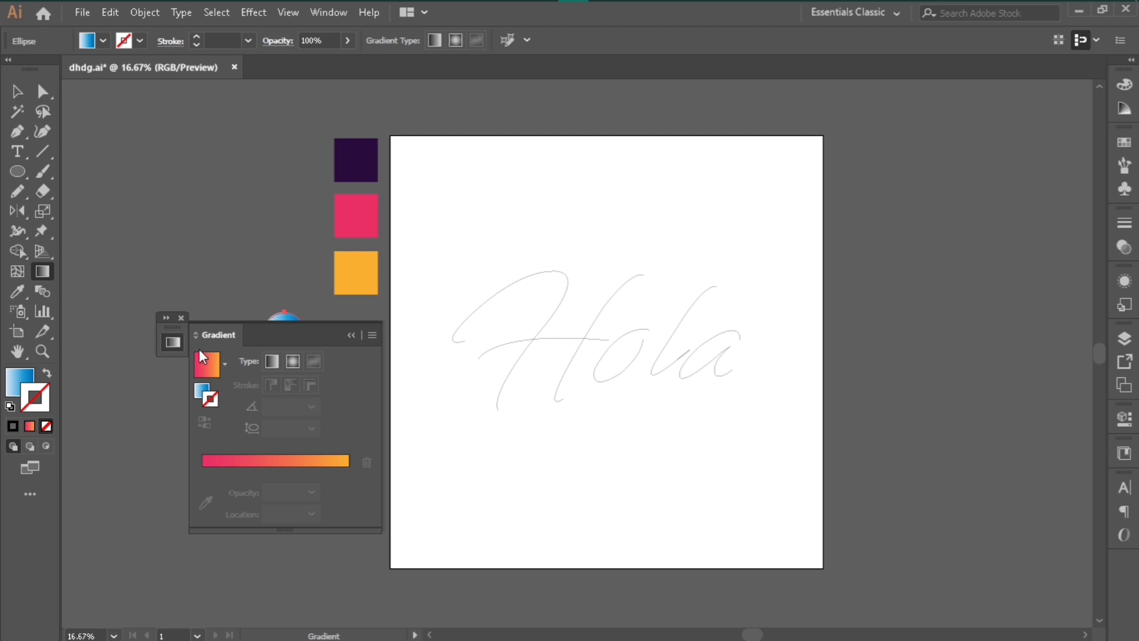
pyautogui.moveTo(232, 339)
pyautogui.mouseDown()
pyautogui.moveTo(386, 348)
pyautogui.moveTo(442, 321)
pyautogui.mouseUp()
pyautogui.click(413, 367)
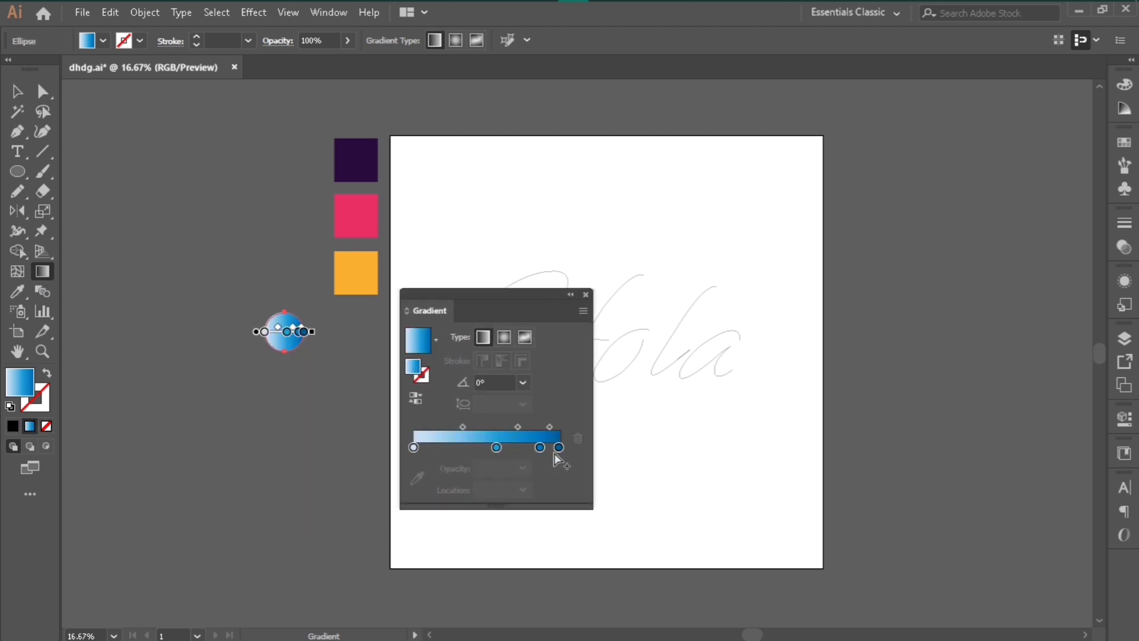
pyautogui.moveTo(499, 448); pyautogui.dragTo(506, 500)
pyautogui.click(539, 447)
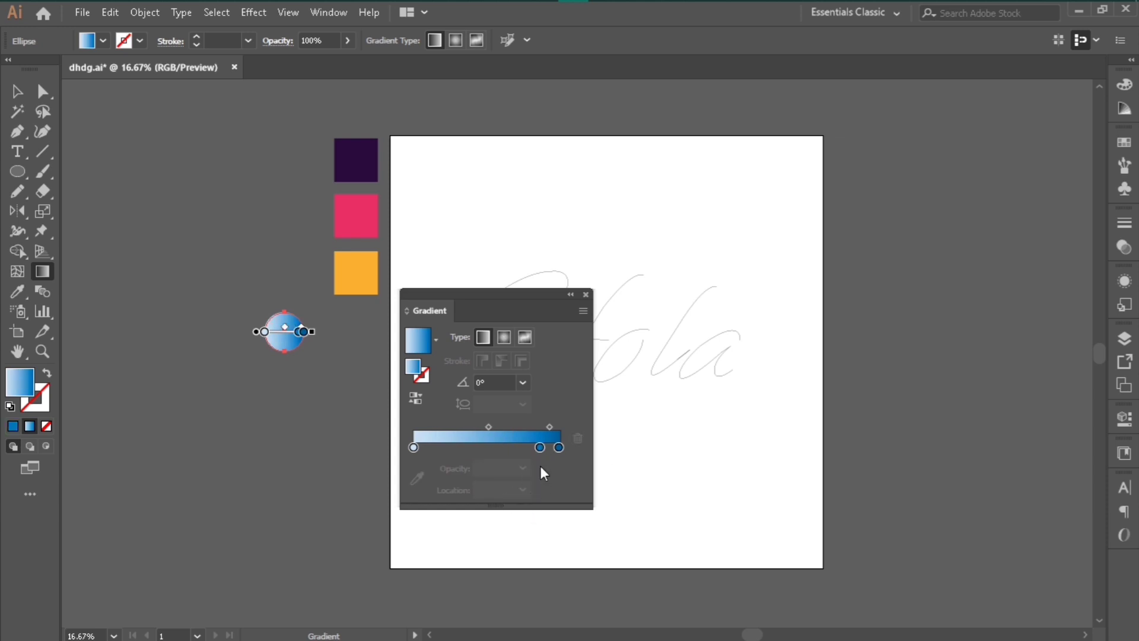
pyautogui.press('Delete')
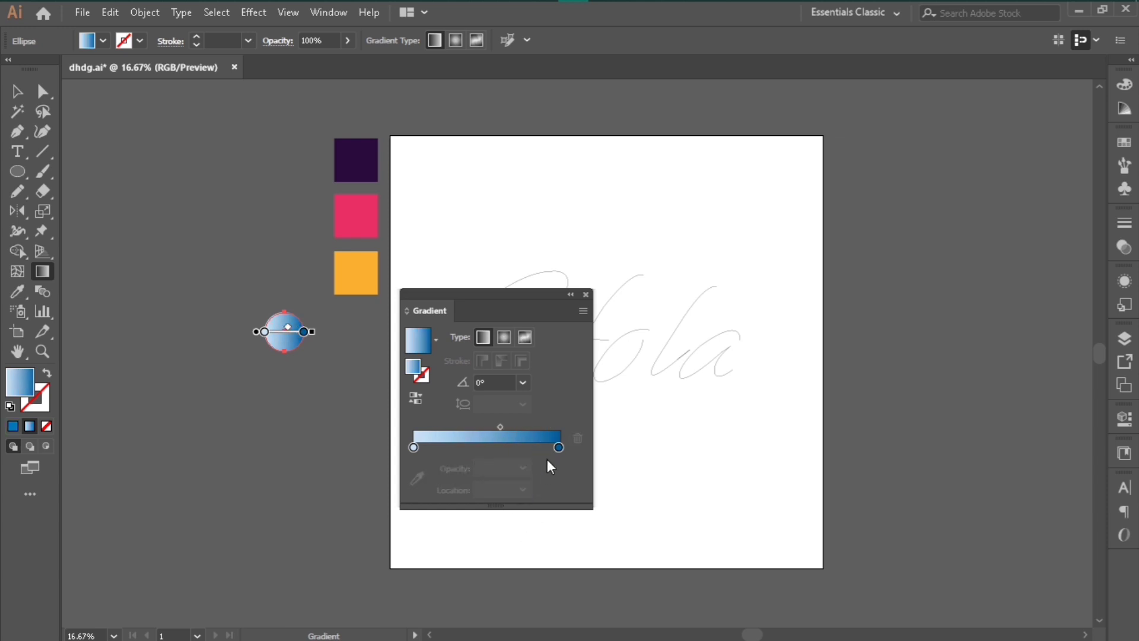
# Recolour the circle's gradient, sampling the pink square for the start stop and the orange square for the end stop
pyautogui.click(414, 448)
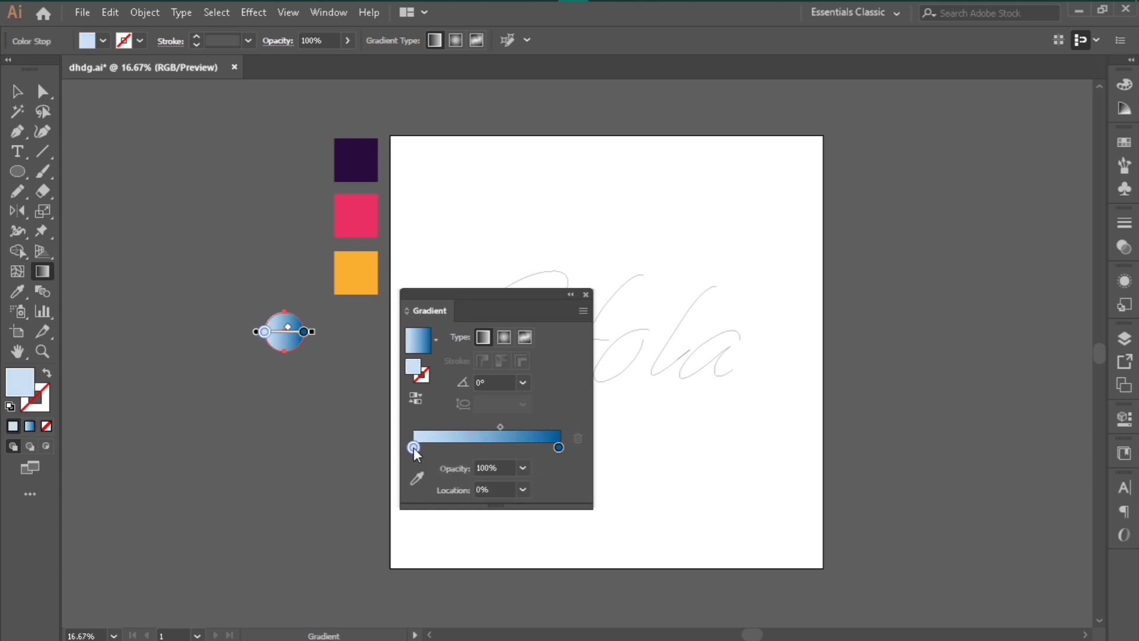
pyautogui.click(417, 478)
pyautogui.click(361, 213)
pyautogui.click(559, 448)
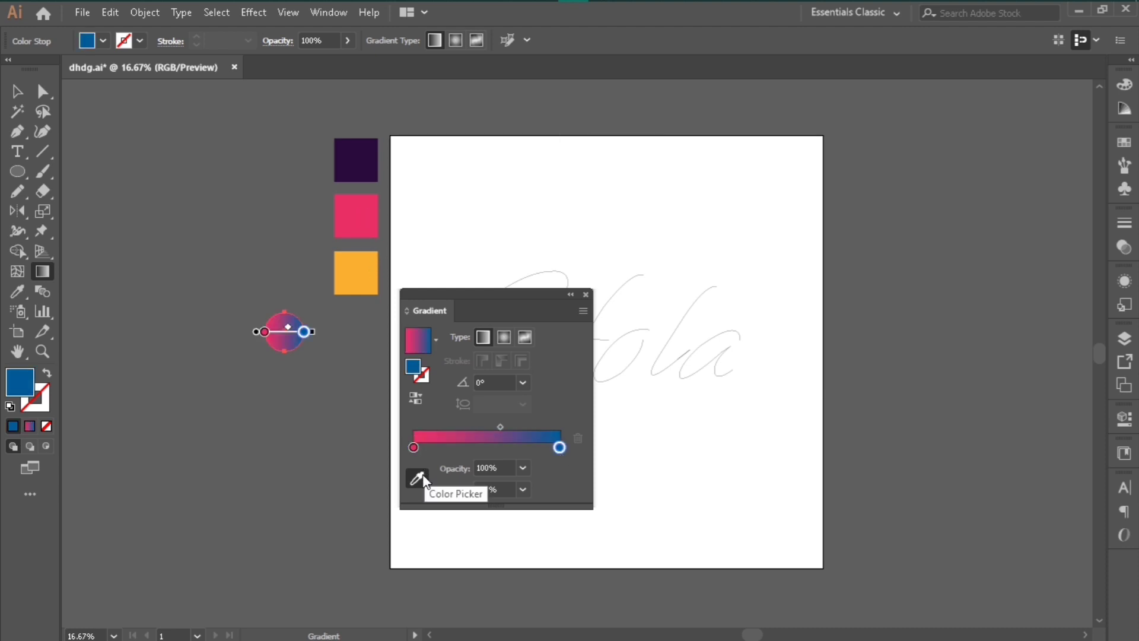
pyautogui.click(417, 478)
pyautogui.click(366, 270)
pyautogui.click(17, 91)
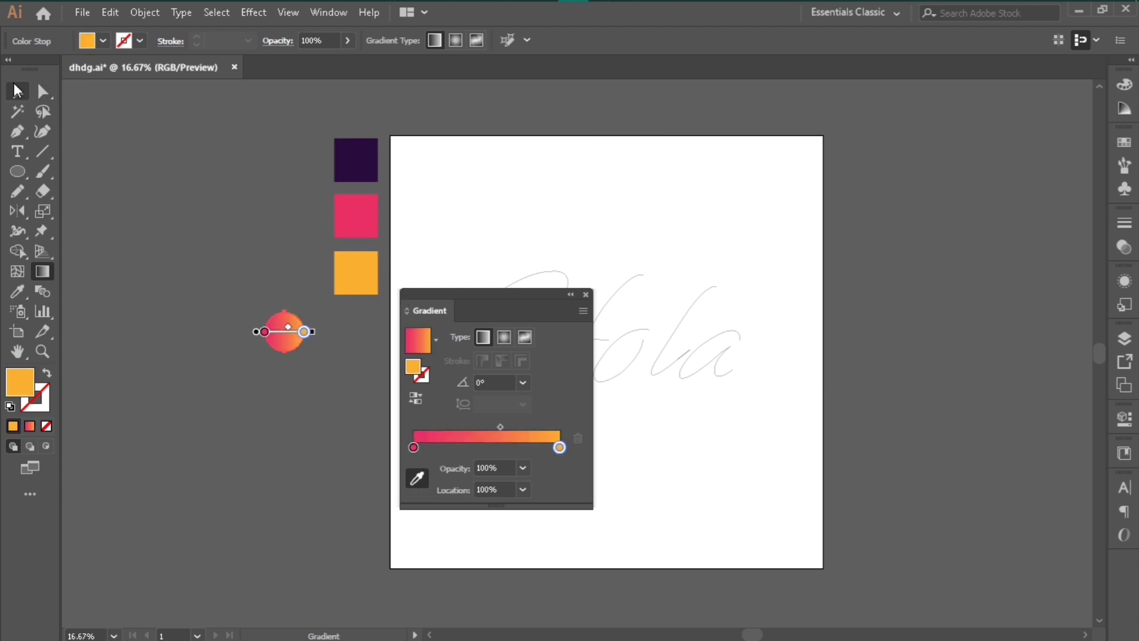
pyautogui.click(585, 295)
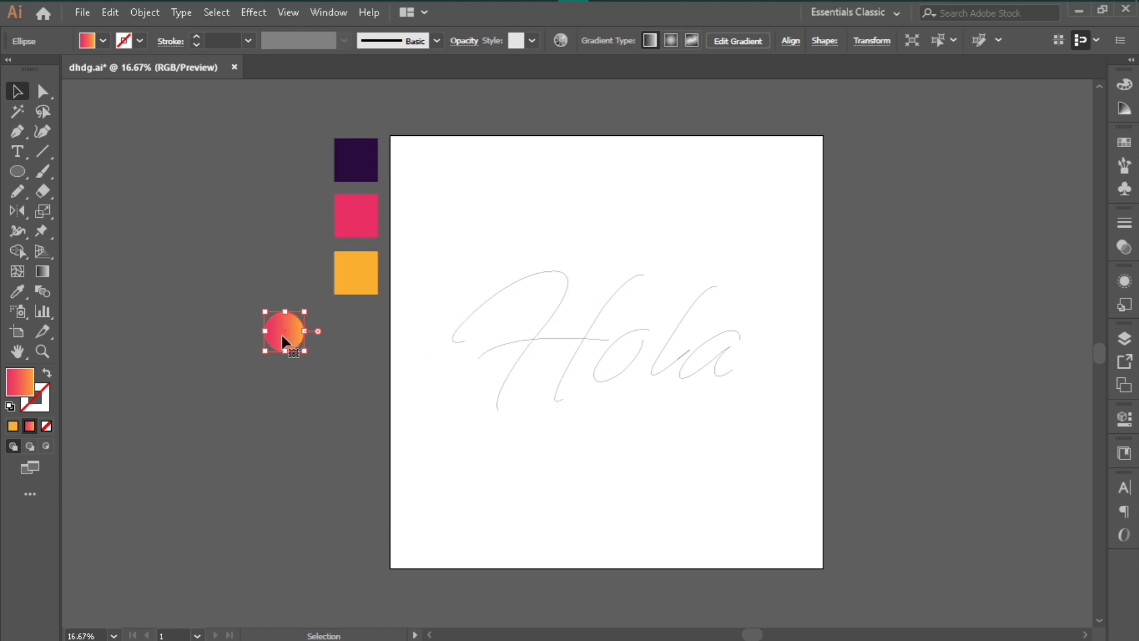
# Duplicate the gradient circle directly below the original so that the pair spans about 793 px in height
pyautogui.moveTo(282, 339); pyautogui.dragTo(279, 483)
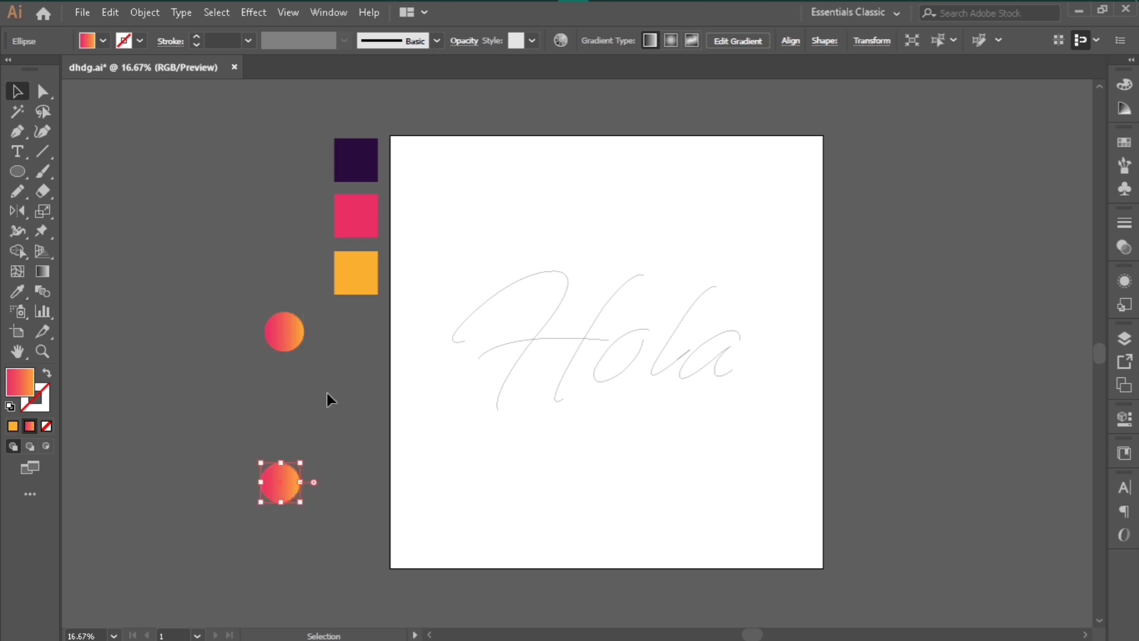
pyautogui.press('a')
pyautogui.hotkey('ctrl', '=')
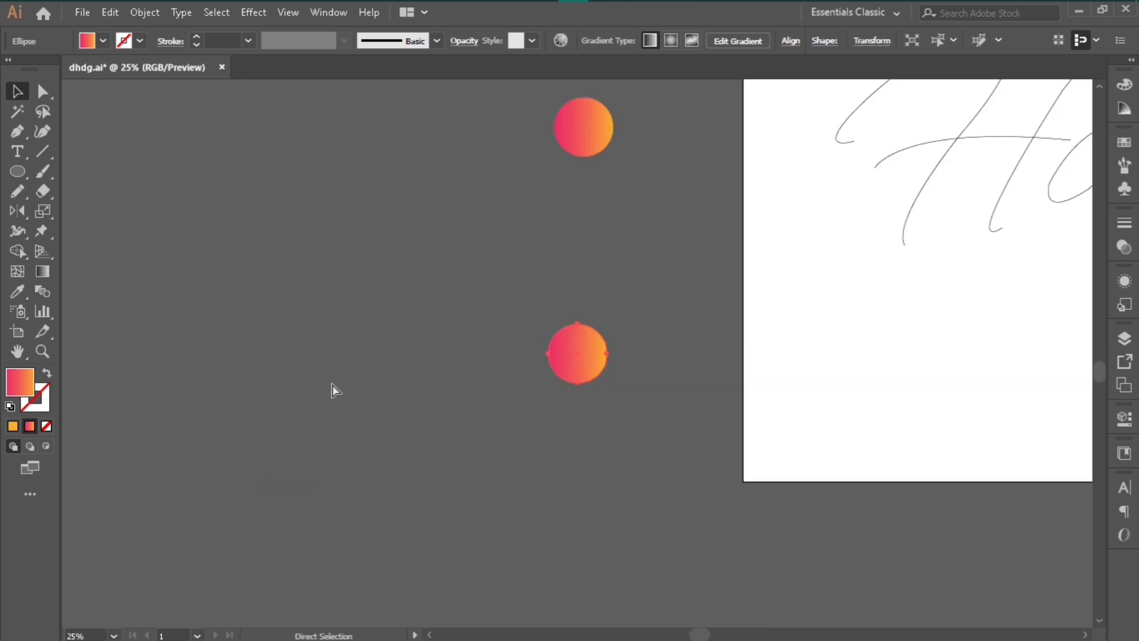
pyautogui.press('v')
pyautogui.moveTo(596, 298); pyautogui.dragTo(548, 380)
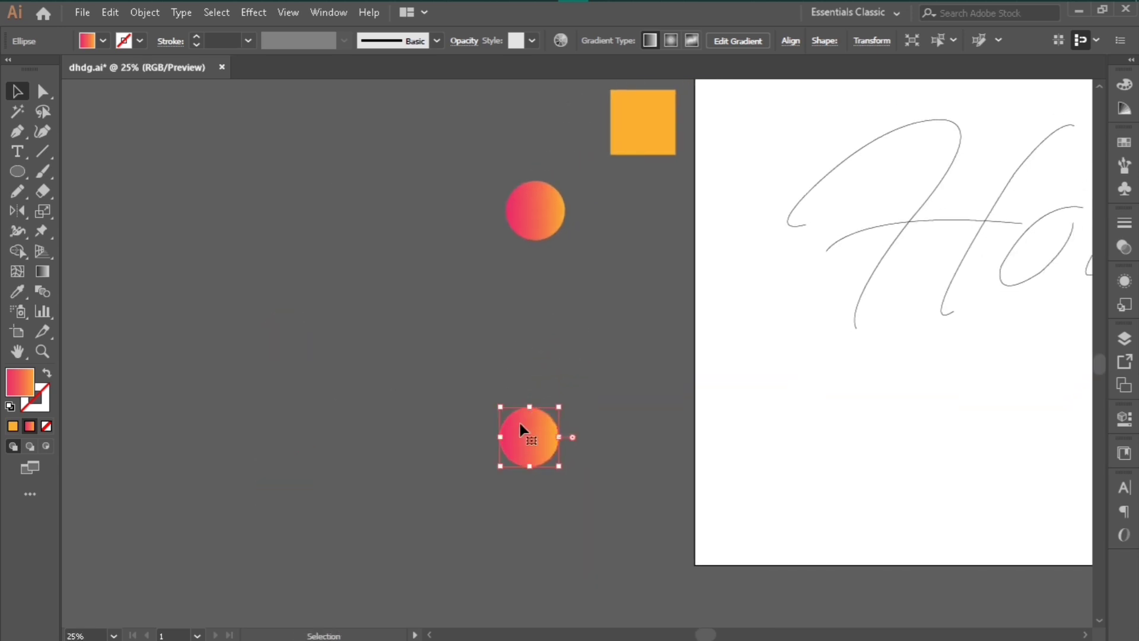
pyautogui.moveTo(521, 432); pyautogui.dragTo(532, 407)
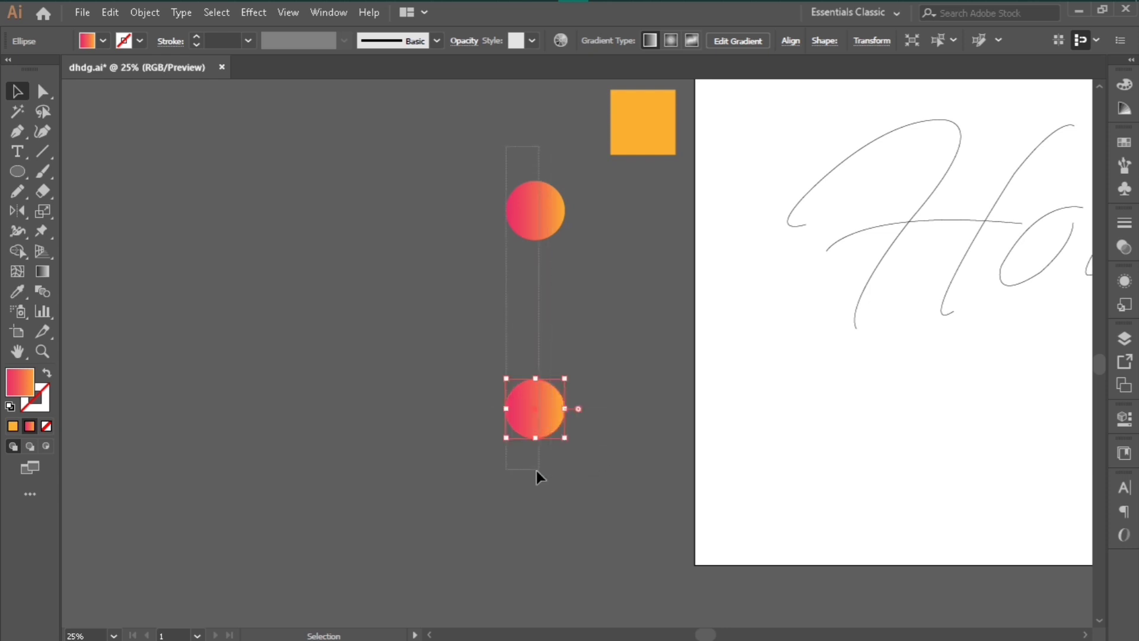
# Align the two gradient circles to each other on their horizontal centres
pyautogui.moveTo(537, 471); pyautogui.dragTo(536, 469)
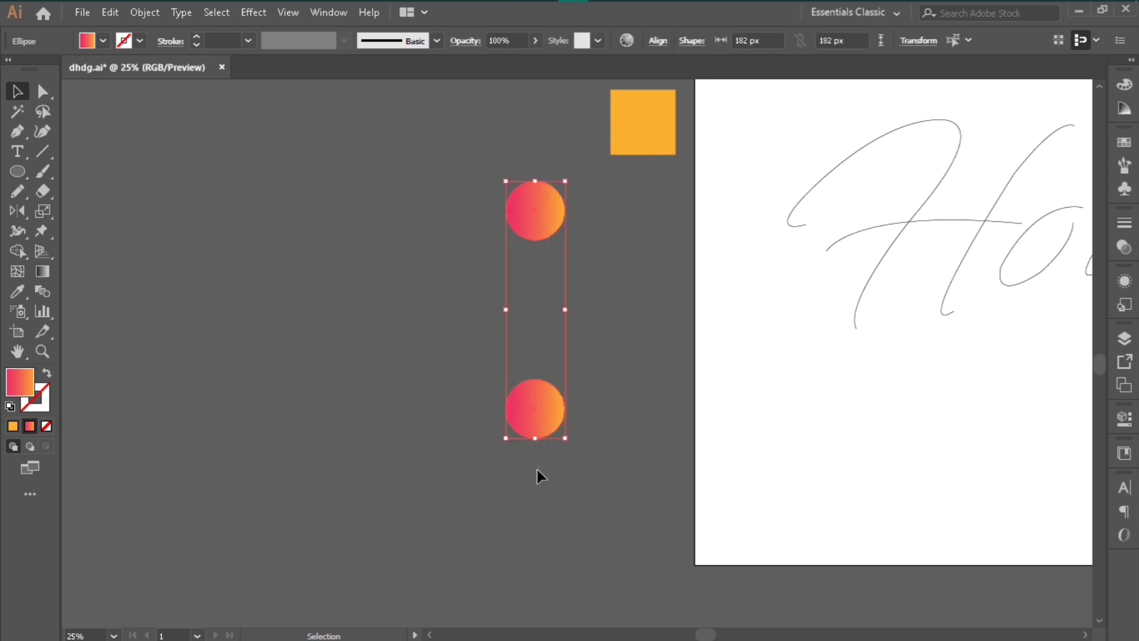
pyautogui.click(1123, 417)
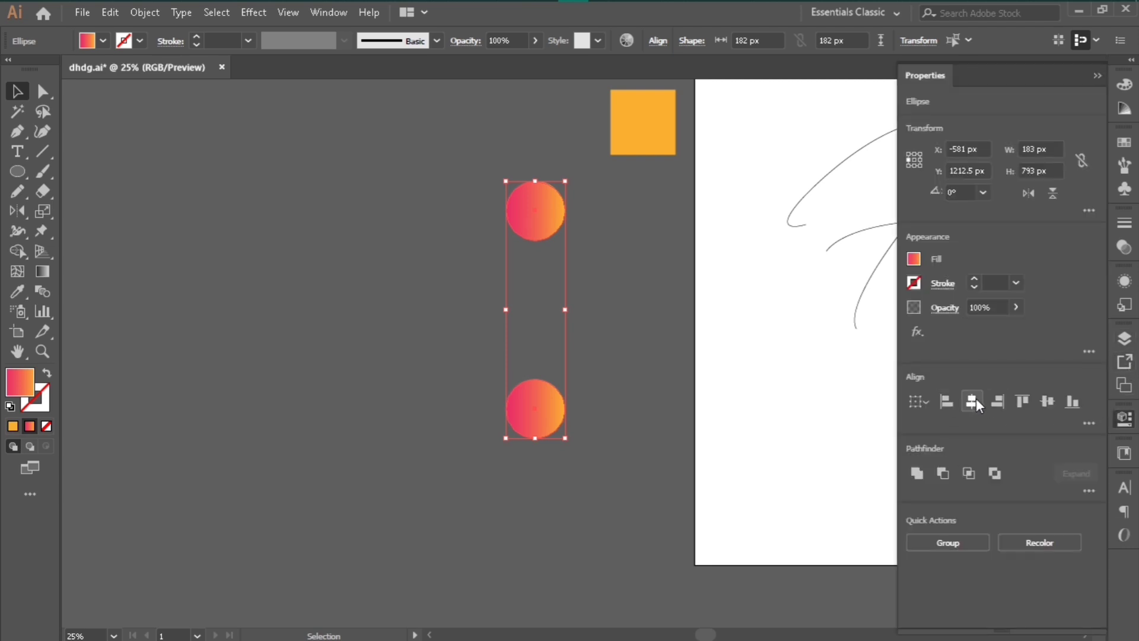
pyautogui.click(975, 400)
pyautogui.click(1097, 76)
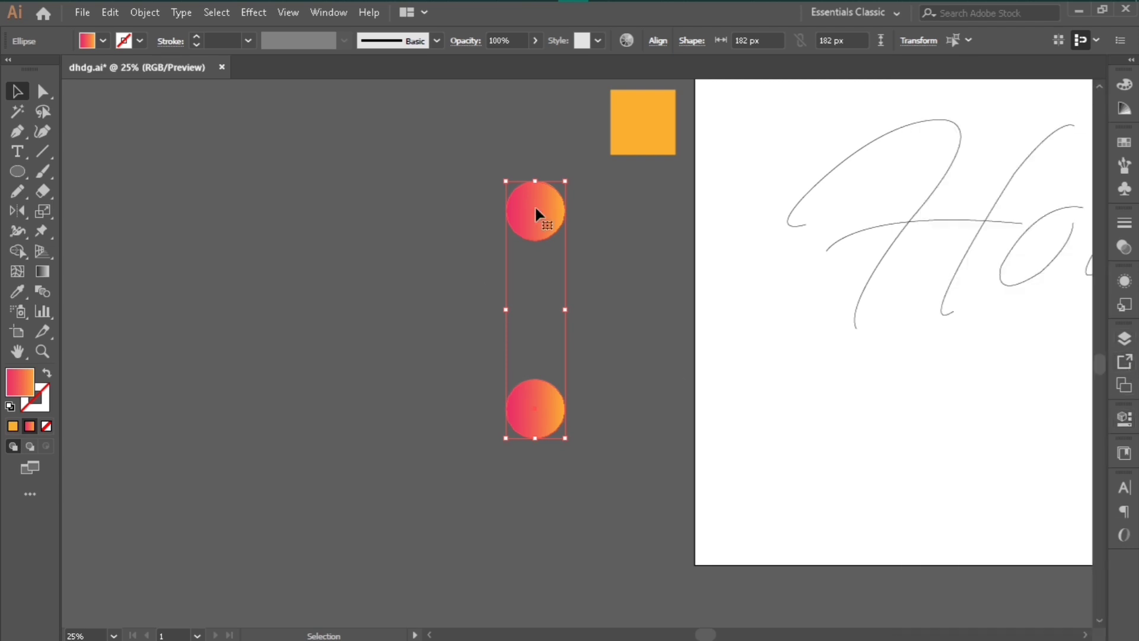
# Shift the circle pair slightly down and set the blend options to 200 specified steps with Align to Page orientation
pyautogui.moveTo(536, 209); pyautogui.dragTo(537, 245)
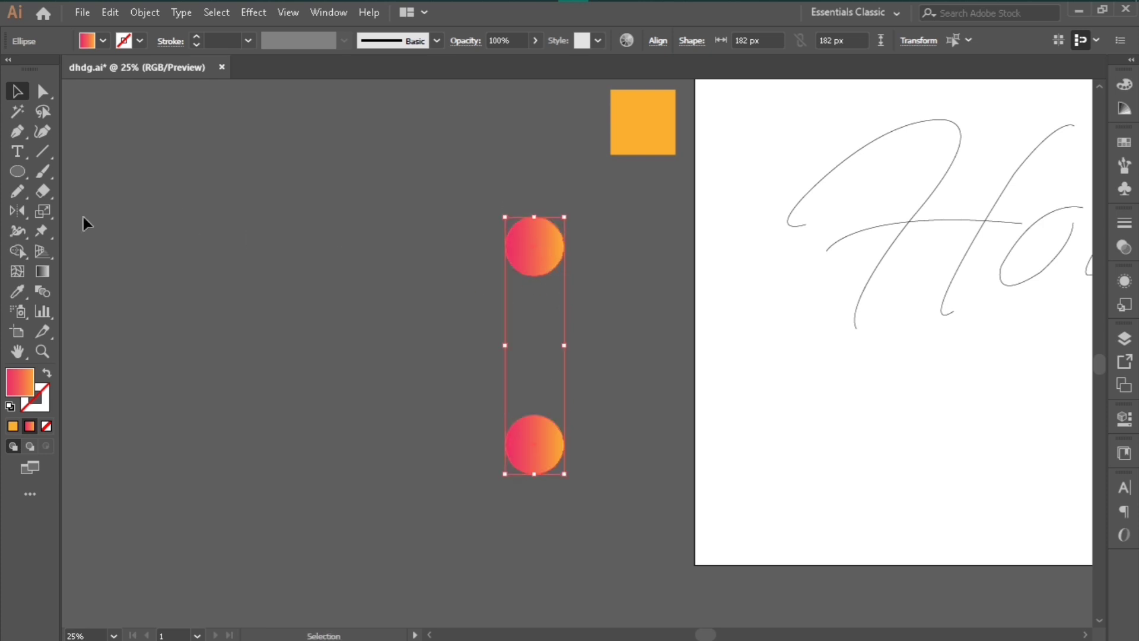
pyautogui.click(42, 295)
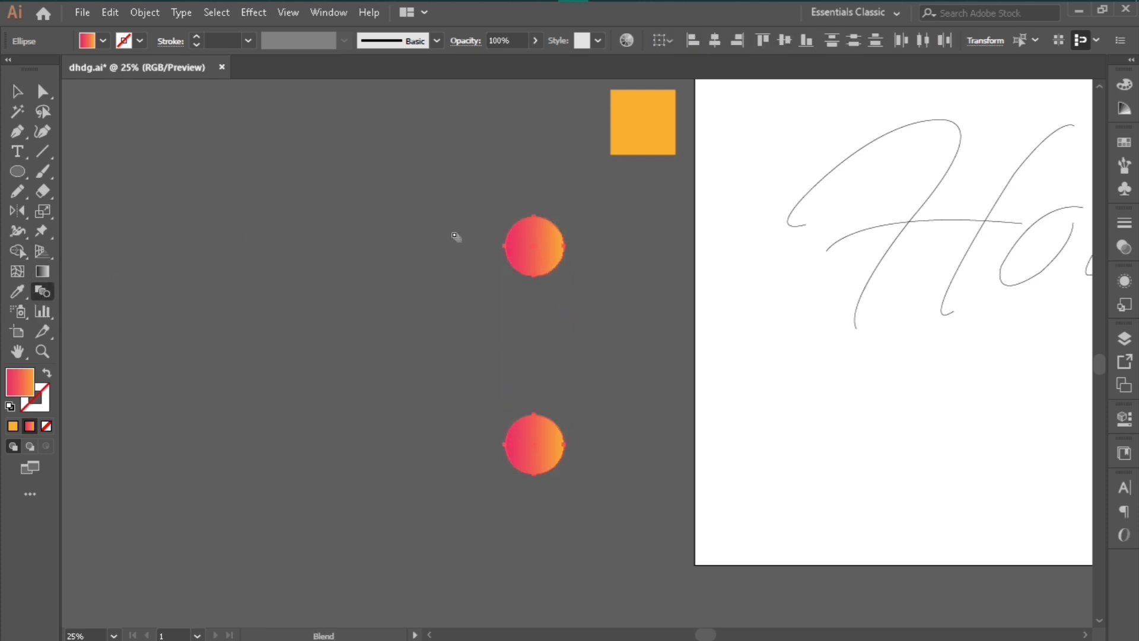
pyautogui.doubleClick(37, 293)
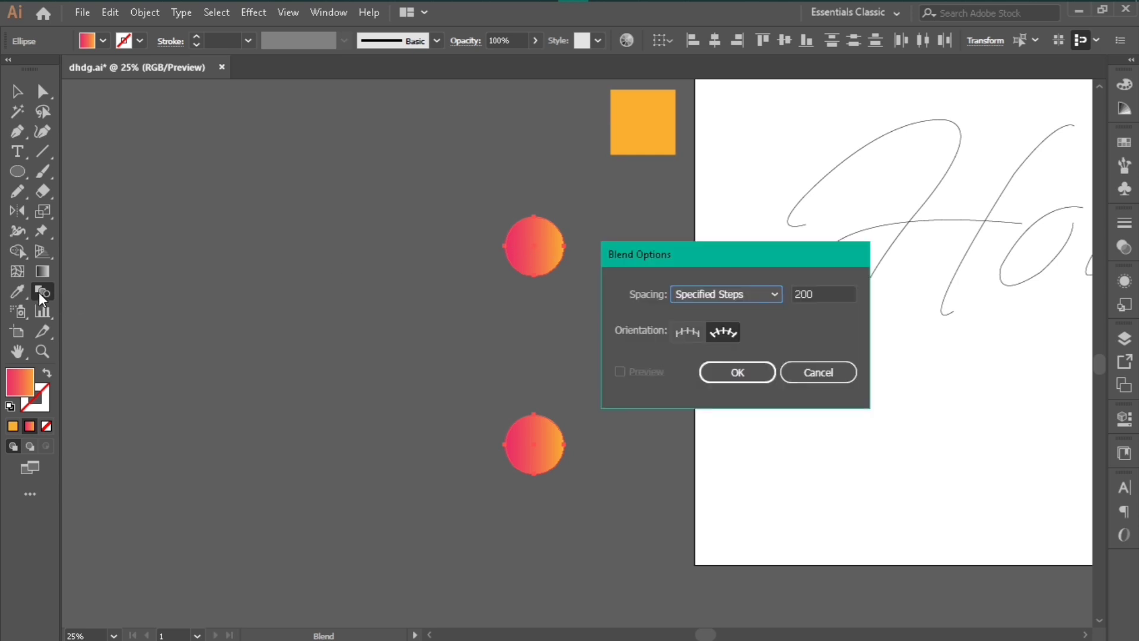
pyautogui.click(702, 293)
pyautogui.click(703, 293)
pyautogui.moveTo(801, 291); pyautogui.dragTo(796, 293)
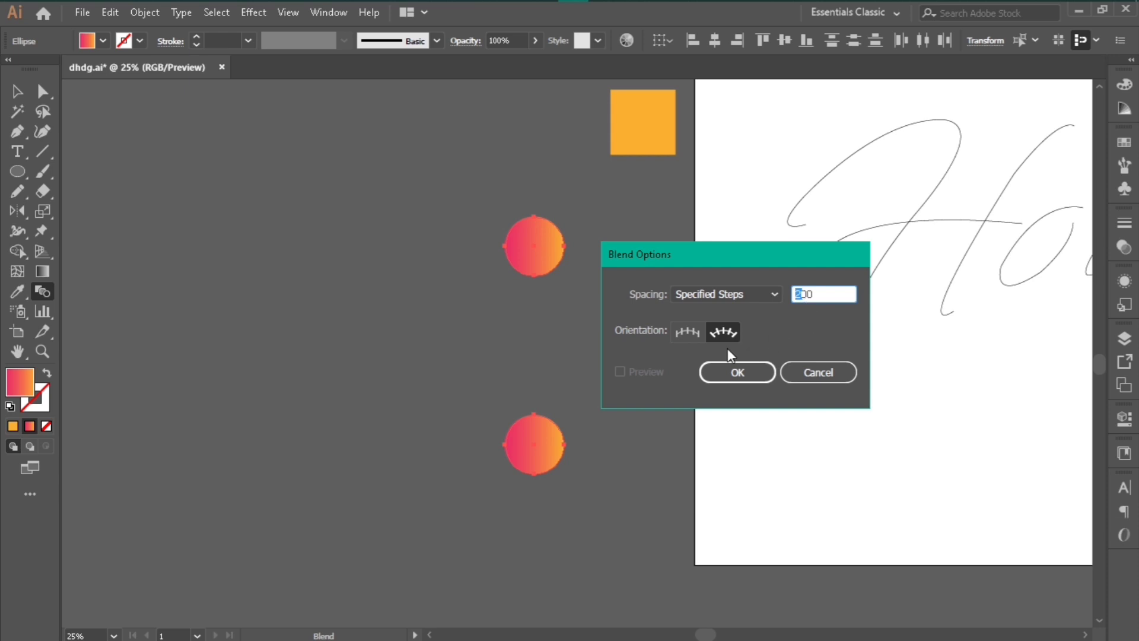
pyautogui.click(693, 335)
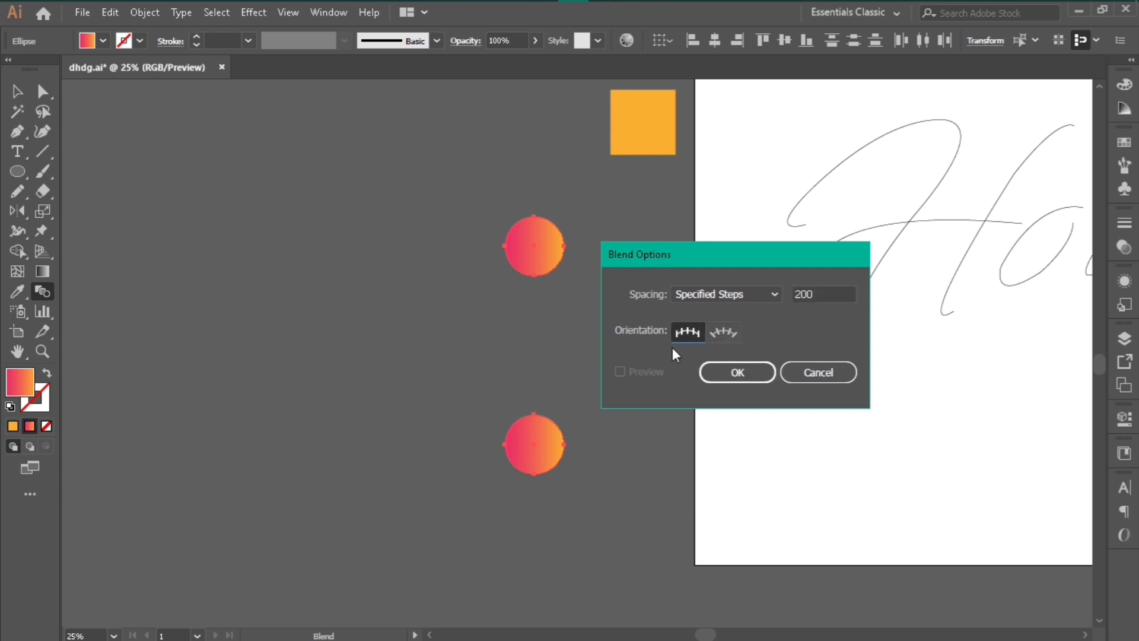
pyautogui.click(735, 374)
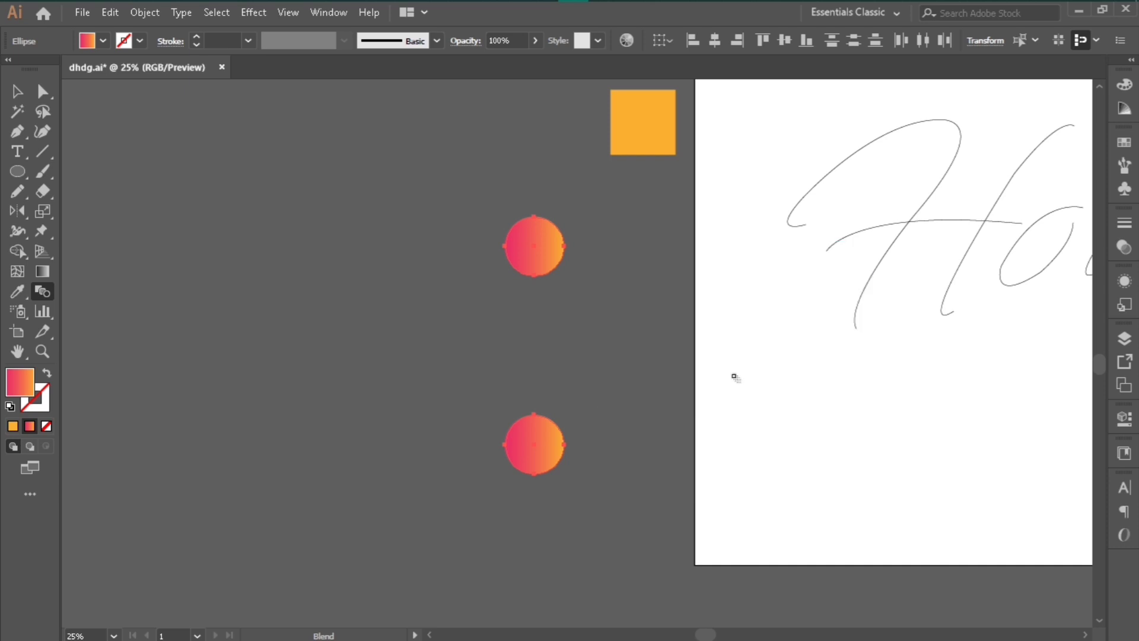
# Blend the upper gradient circle with the lower one to form a continuous rounded bar
pyautogui.click(541, 246)
pyautogui.click(542, 446)
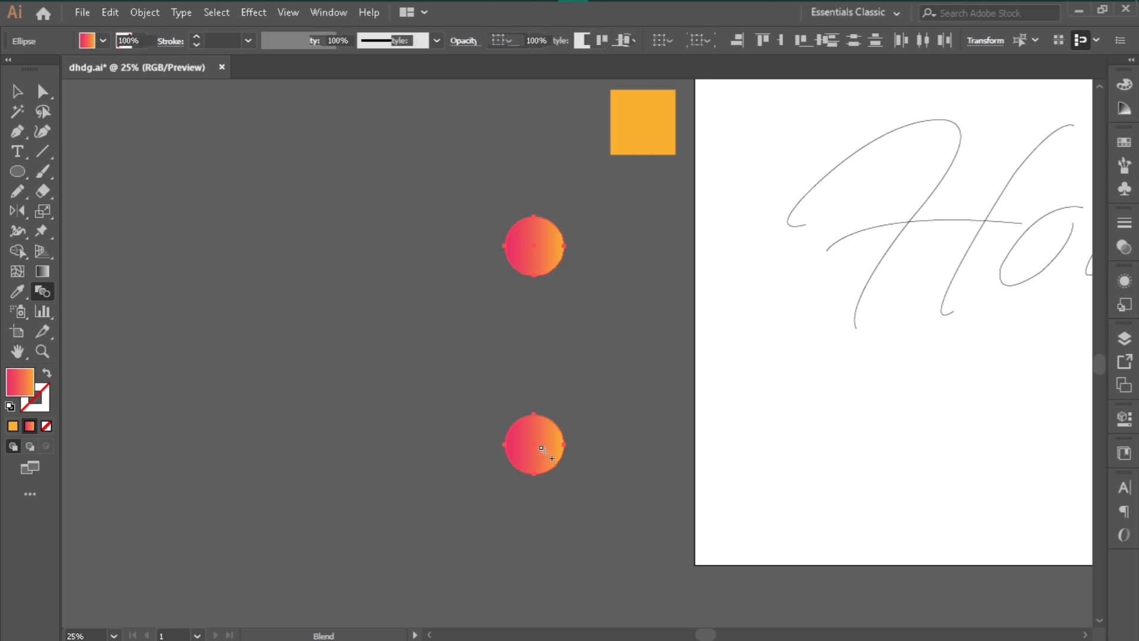
pyautogui.click(16, 91)
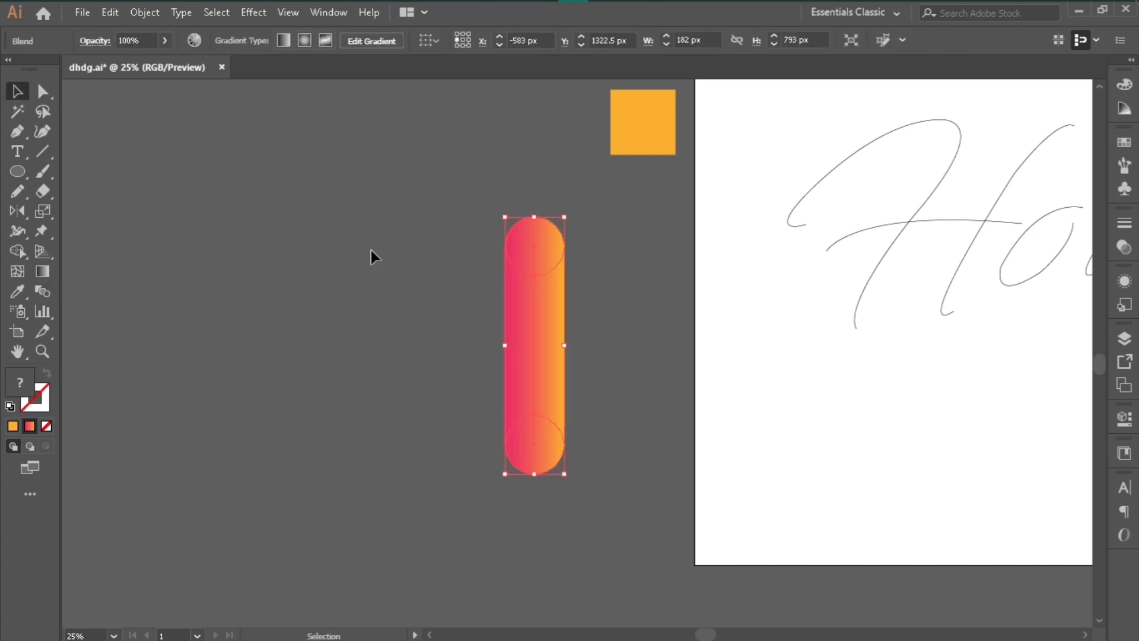
pyautogui.click(116, 159)
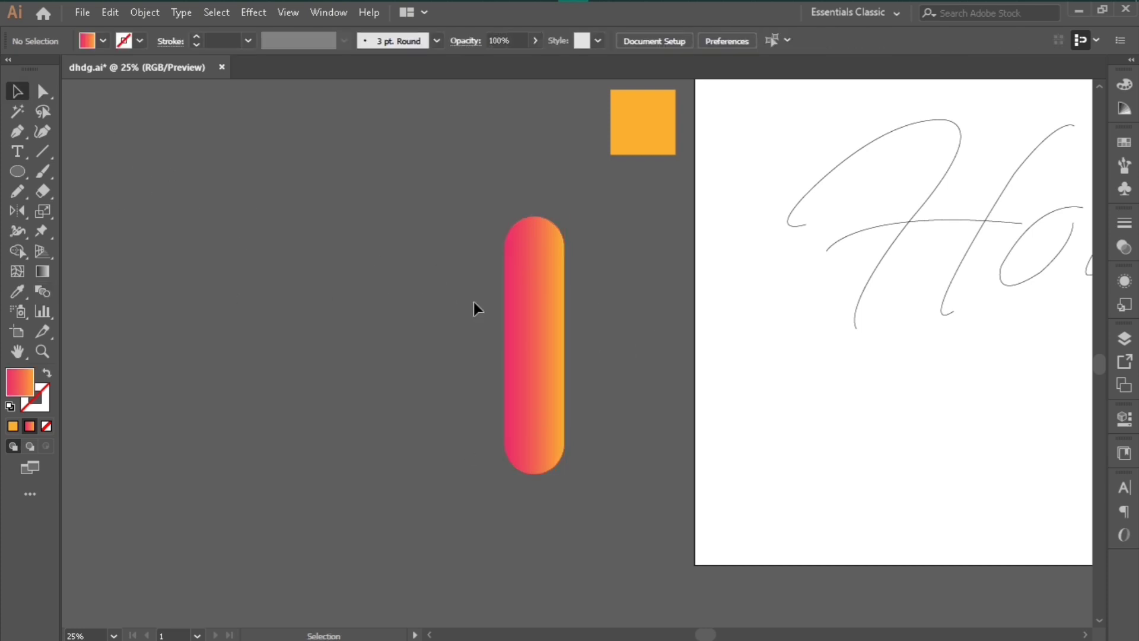
# Rotate the blended bar to horizontal, shrink it to about 597 × 137 px, and duplicate it downward into a column of six bars
pyautogui.click(535, 334)
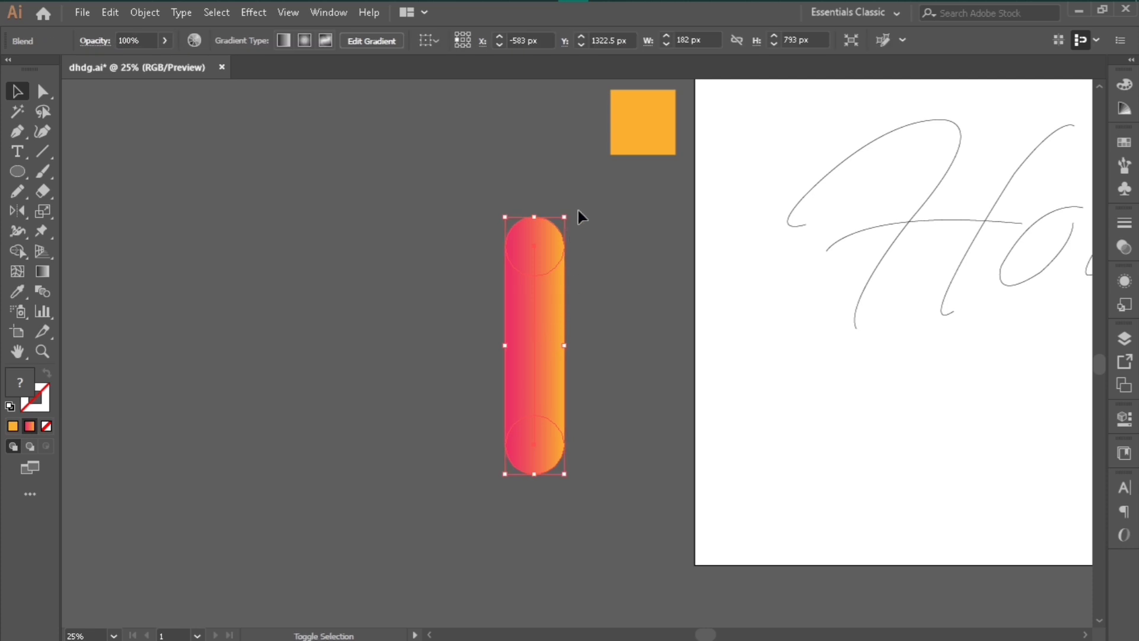
pyautogui.moveTo(572, 210); pyautogui.dragTo(659, 350)
pyautogui.moveTo(572, 321); pyautogui.dragTo(587, 274)
pyautogui.hotkey('ctrl', 'd')
pyautogui.hotkey('ctrl', 'd')
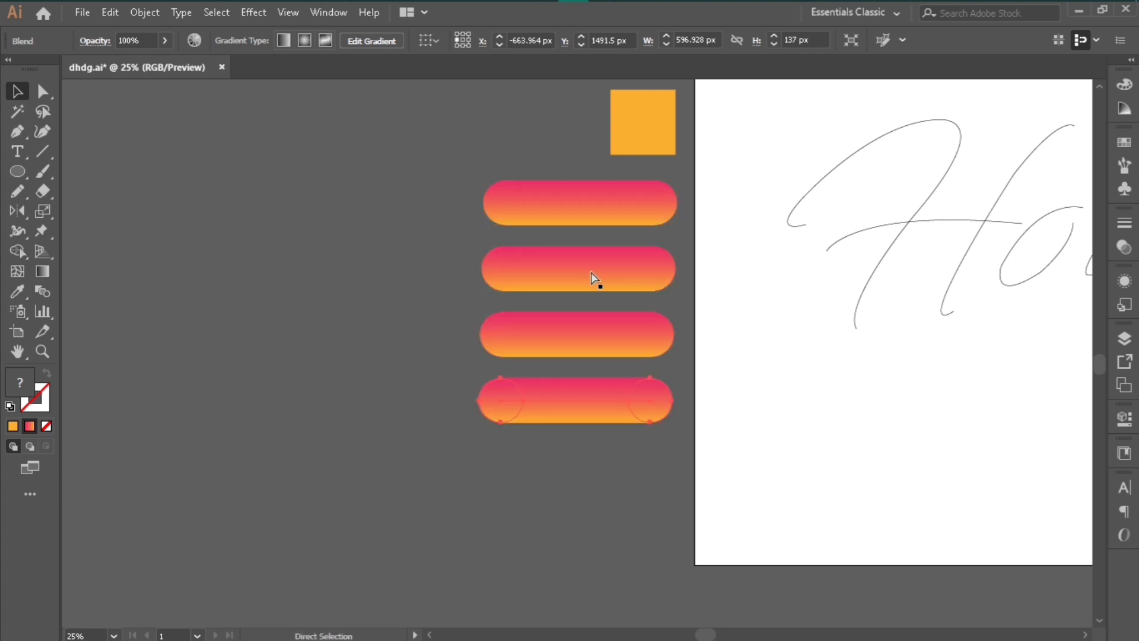
pyautogui.hotkey('ctrl', 'd')
pyautogui.hotkey('ctrl', 'd')
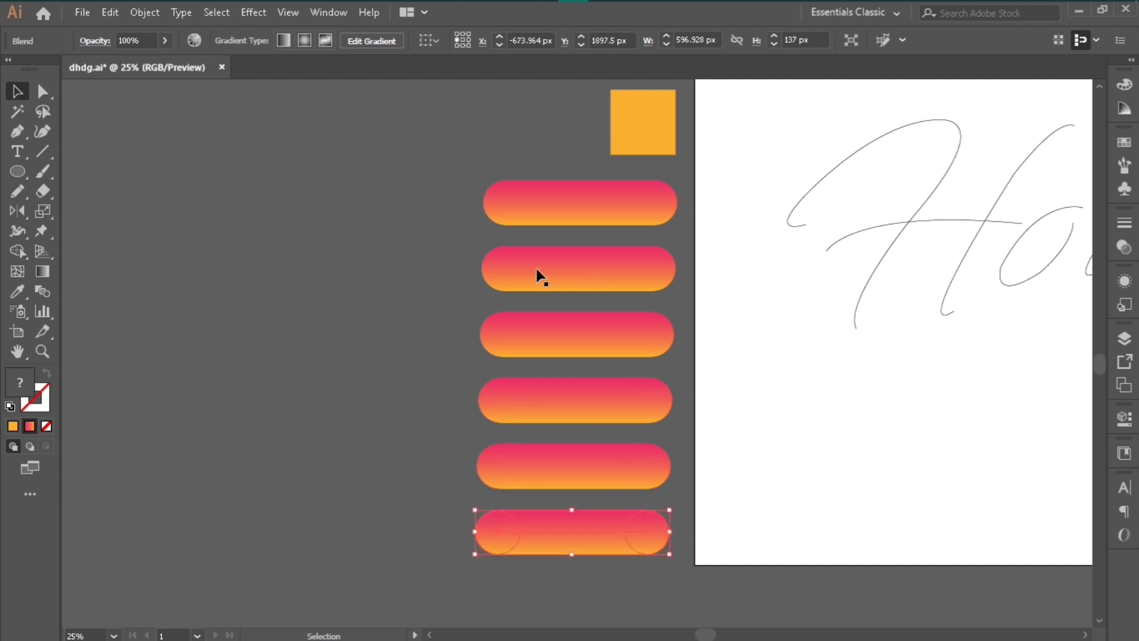
# Align all six gradient bars to each other on their horizontal centres
pyautogui.moveTo(454, 161); pyautogui.dragTo(589, 585)
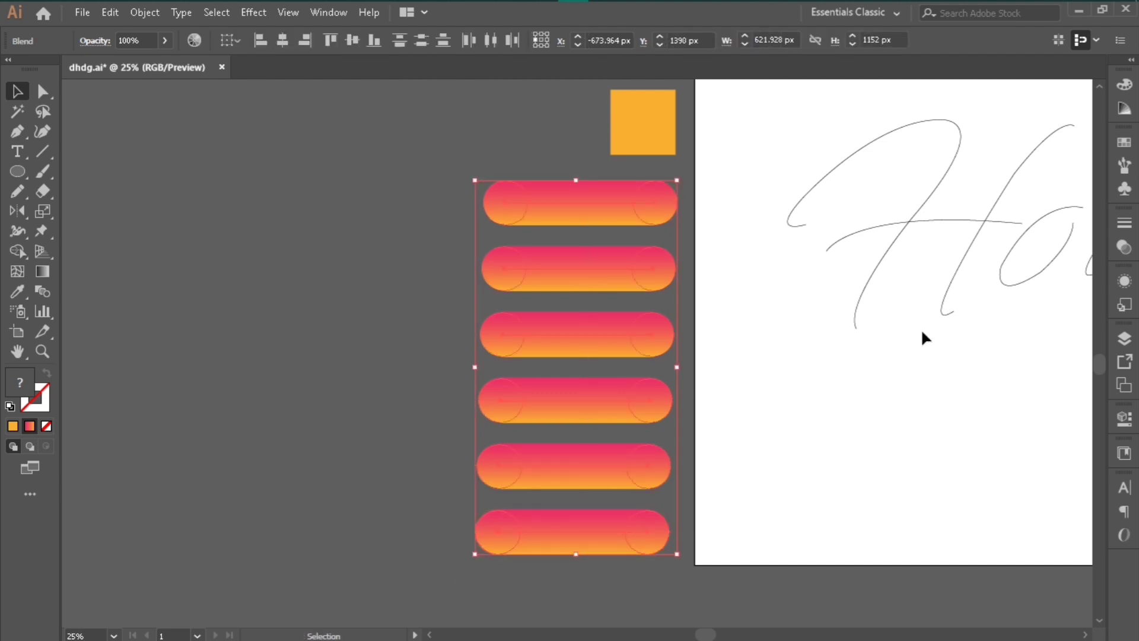
pyautogui.click(283, 40)
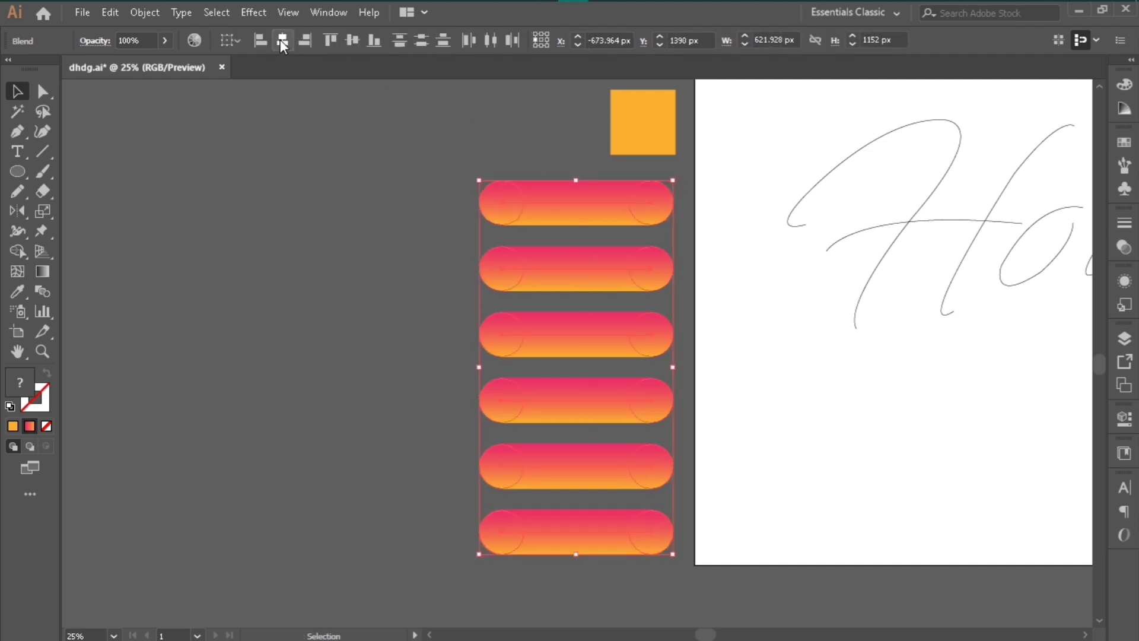
pyautogui.click(826, 334)
# Replace the spine of the topmost gradient bar with the looping first stroke path of the H
pyautogui.moveTo(706, 360); pyautogui.dragTo(667, 389)
pyautogui.press('space')
pyautogui.moveTo(760, 366); pyautogui.dragTo(467, 443)
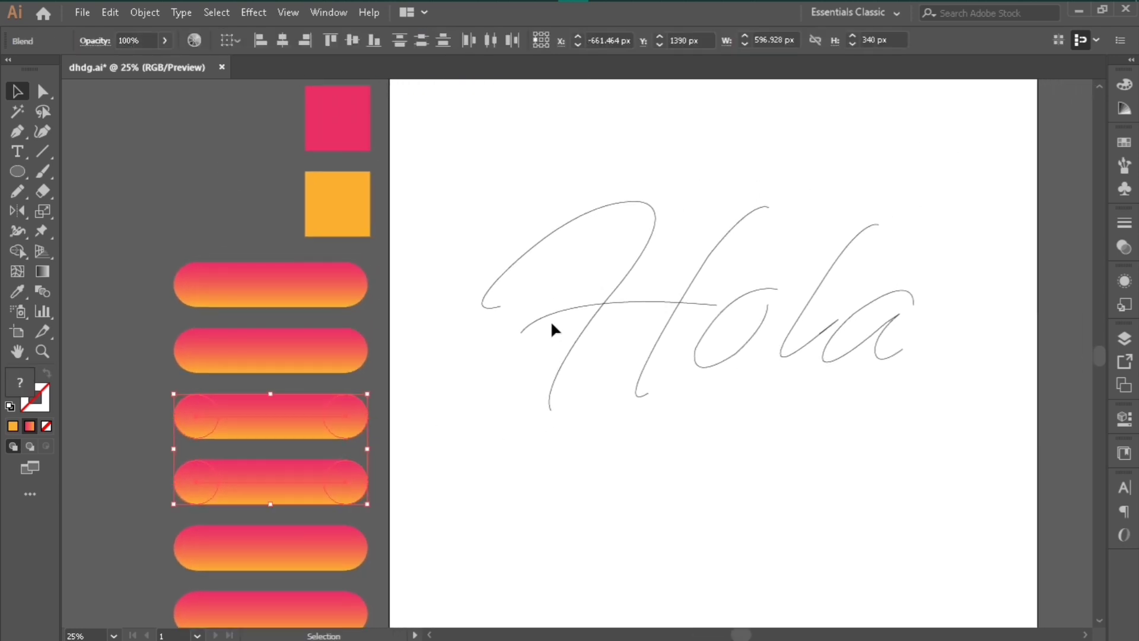
pyautogui.click(536, 241)
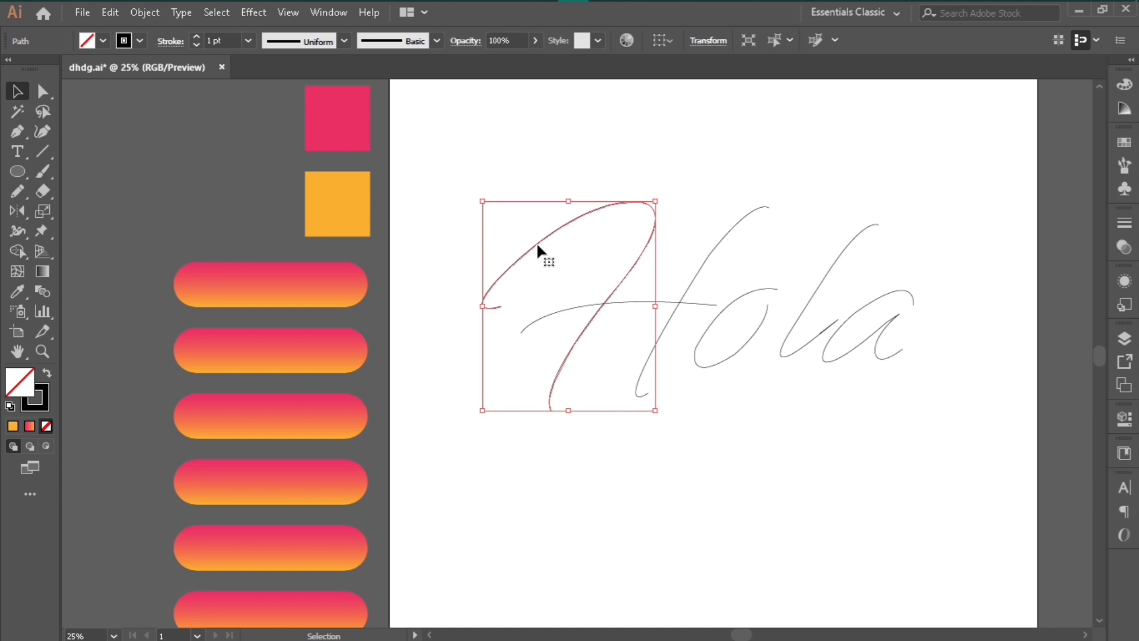
pyautogui.keyDown('shift'); pyautogui.click(265, 289); pyautogui.keyUp('shift')
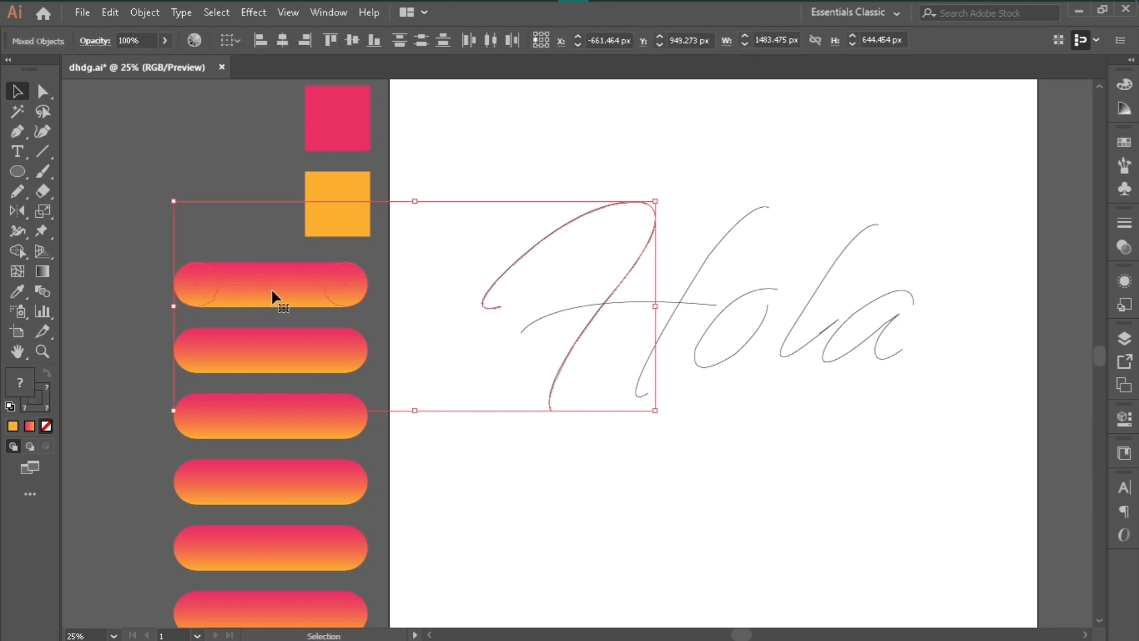
pyautogui.click(145, 15)
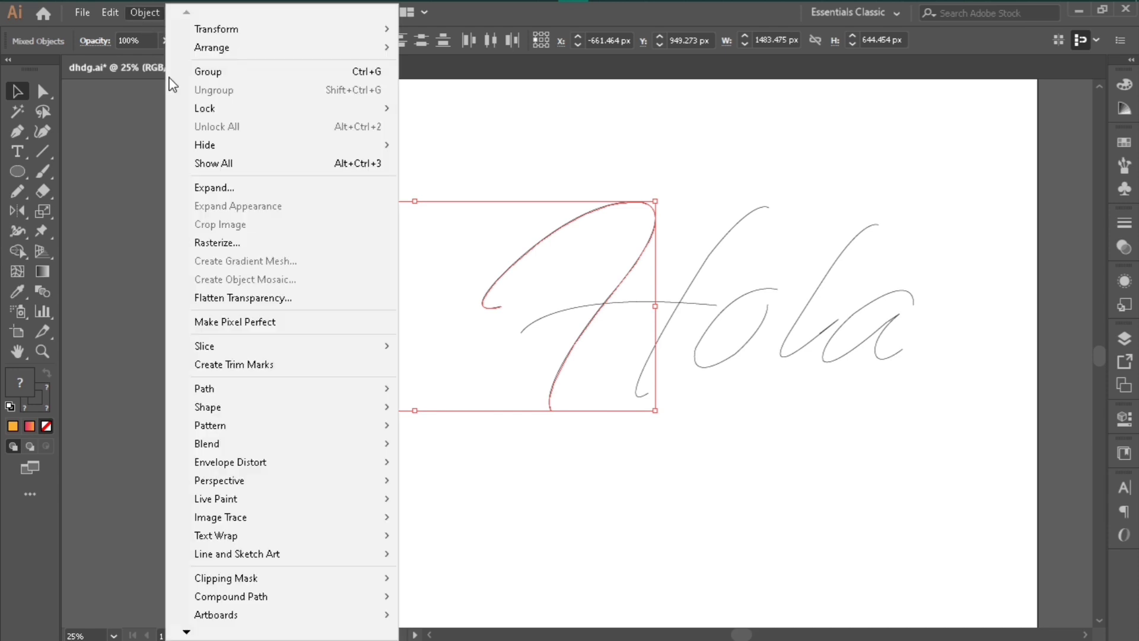
pyautogui.moveTo(307, 453)
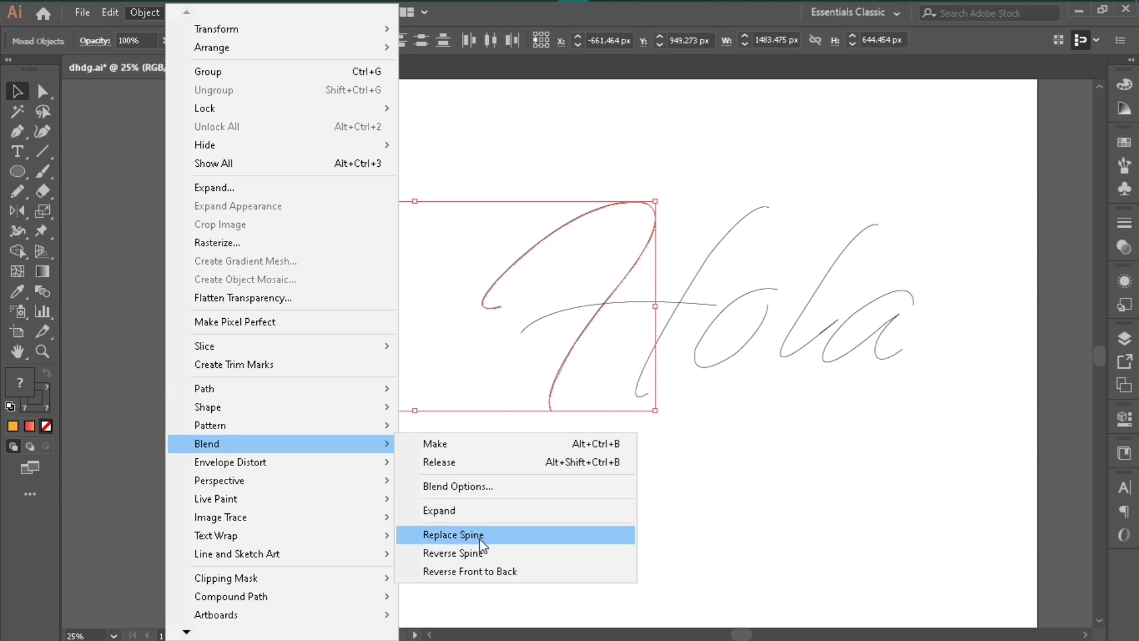
pyautogui.click(454, 535)
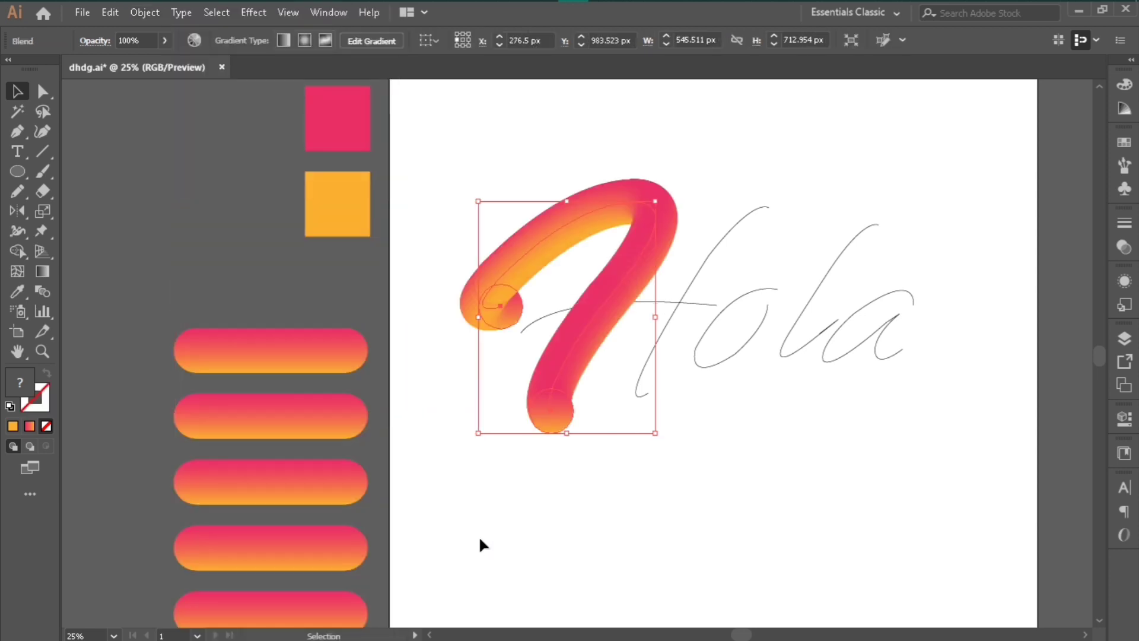
pyautogui.click(280, 254)
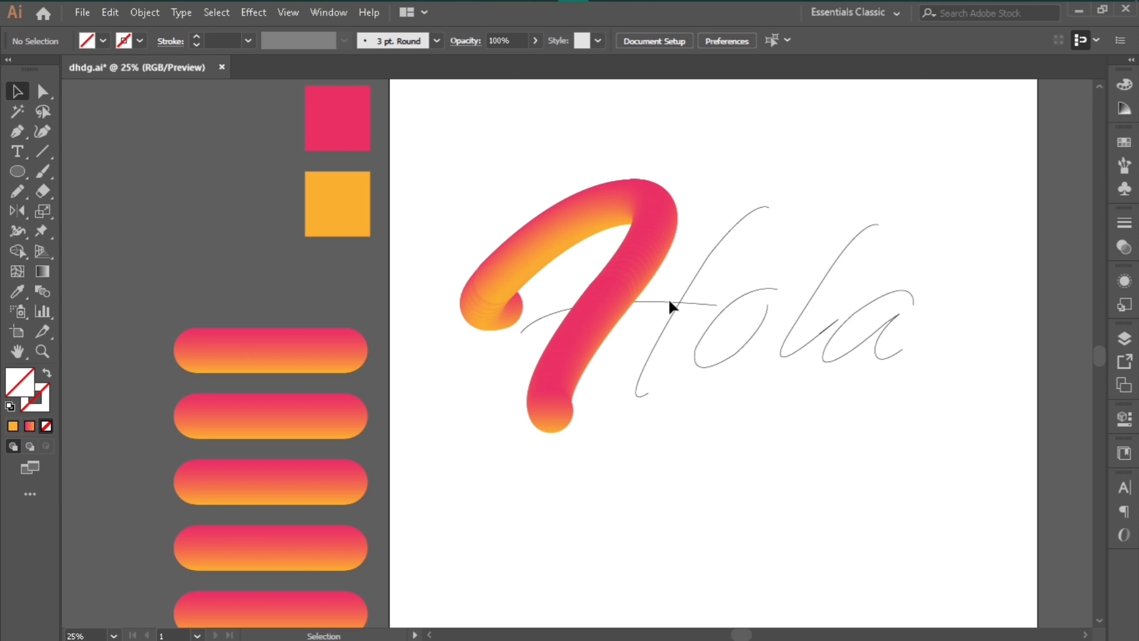
# Replace the spine of the next gradient bar with the H's crossbar path
pyautogui.click(702, 305)
pyautogui.keyDown('shift'); pyautogui.click(318, 364); pyautogui.keyUp('shift')
pyautogui.click(145, 12)
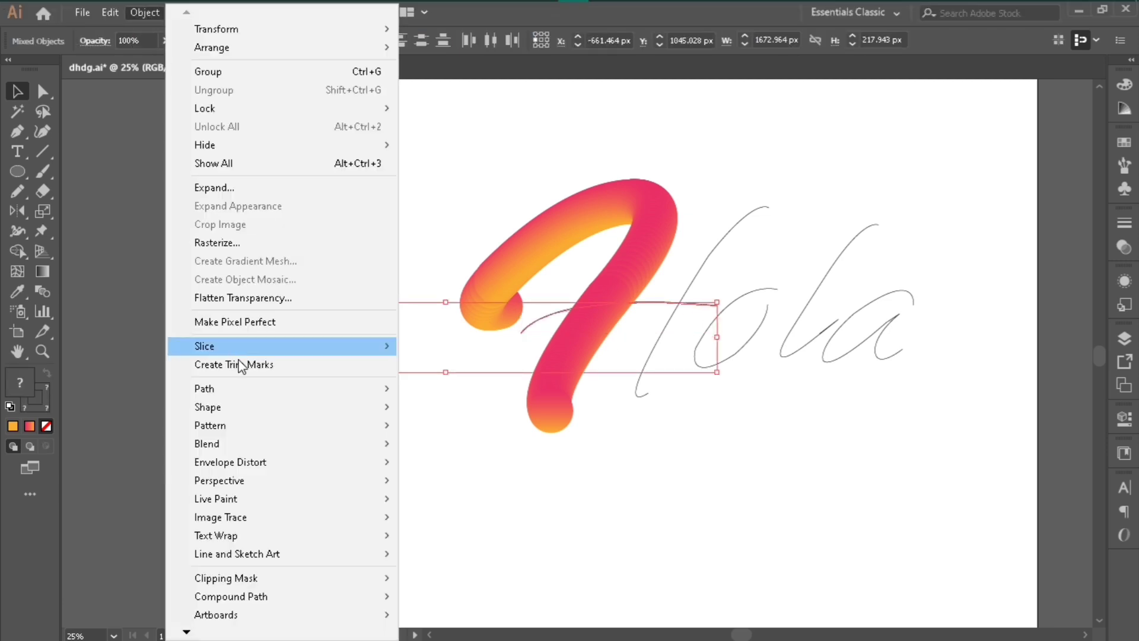
pyautogui.click(458, 541)
# Replace the spine of the third gradient bar with the path of the H's second stem
pyautogui.click(709, 256)
pyautogui.keyDown('shift'); pyautogui.click(653, 196); pyautogui.keyUp('shift')
pyautogui.click(144, 12)
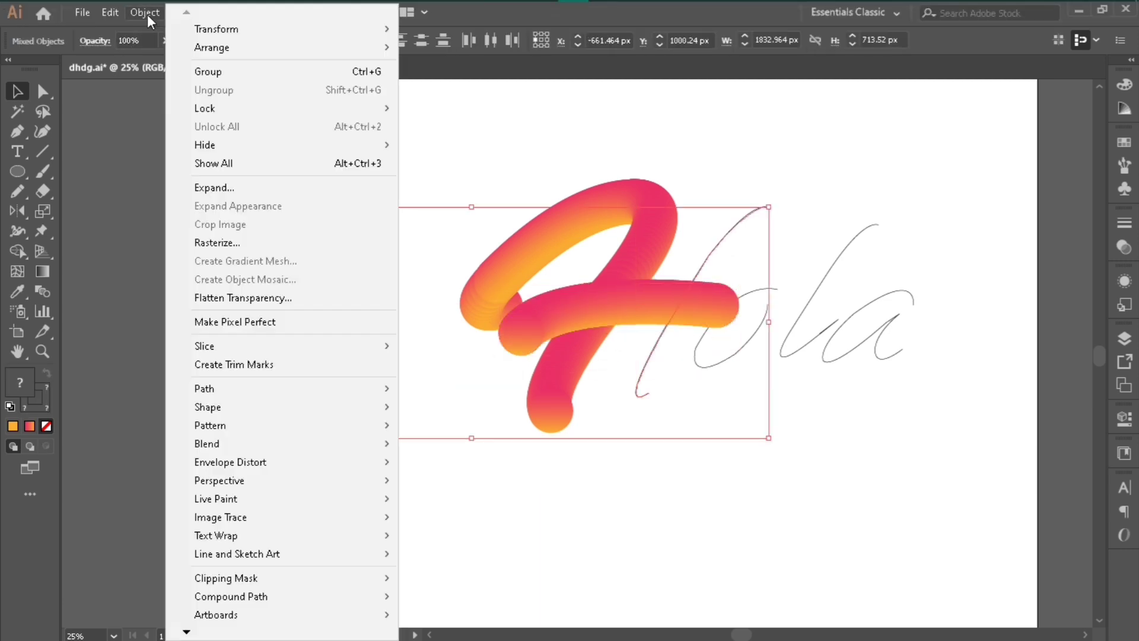
pyautogui.click(454, 534)
# Replace the spine of the fourth gradient bar with the letter o's path
pyautogui.click(724, 357)
pyautogui.keyDown('shift'); pyautogui.click(326, 475); pyautogui.keyUp('shift')
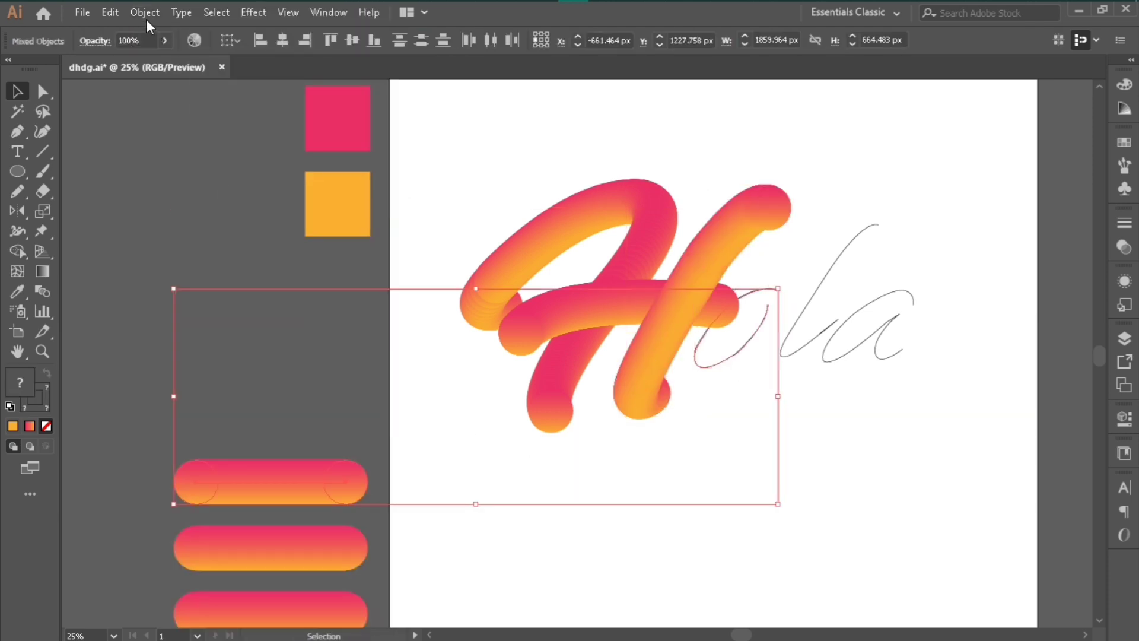
pyautogui.click(145, 12)
pyautogui.click(457, 535)
# Replace the spine of the fifth gradient bar with the letter l's path
pyautogui.click(822, 279)
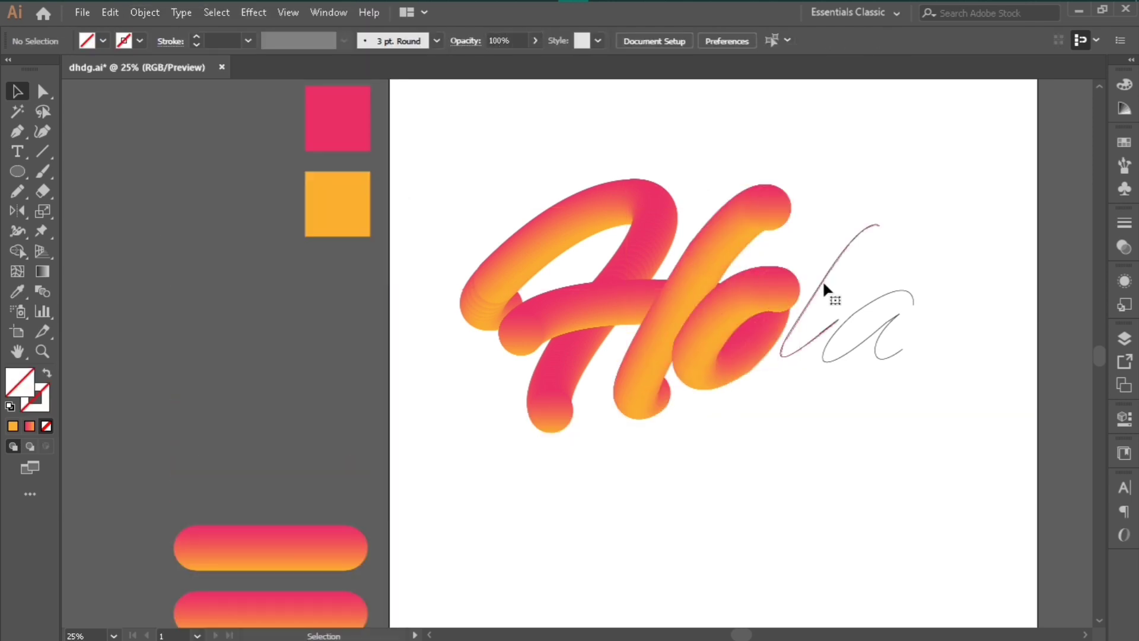
pyautogui.keyDown('shift'); pyautogui.click(249, 546); pyautogui.keyUp('shift')
pyautogui.click(144, 12)
pyautogui.moveTo(267, 443)
pyautogui.click(510, 531)
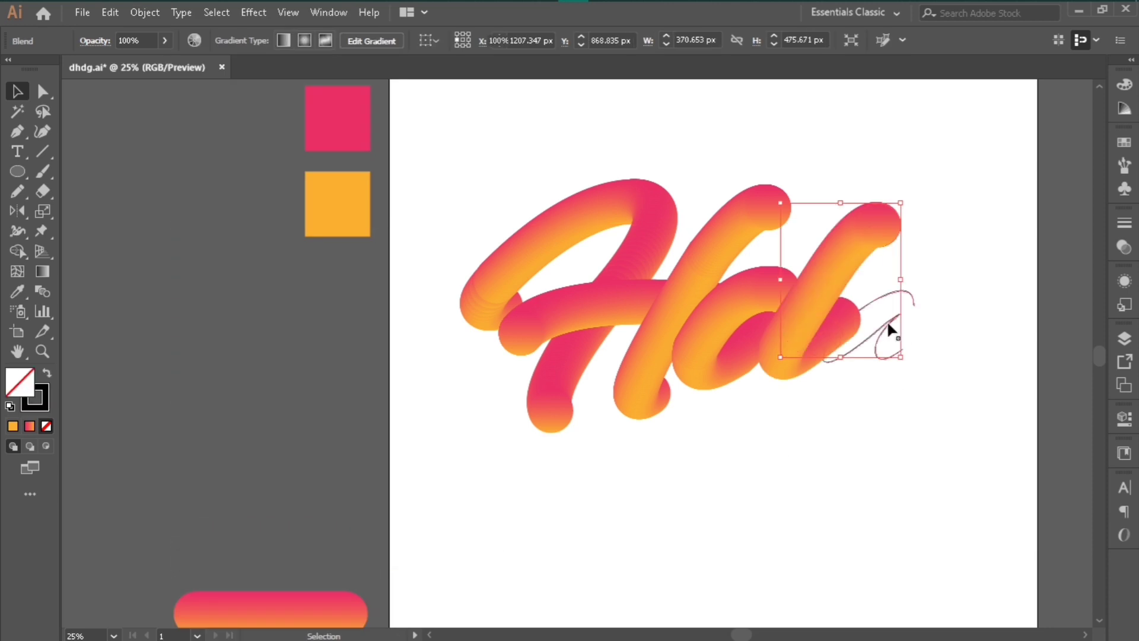
# Select the letter a's path together with the last remaining gradient bar
pyautogui.scroll(-1, 291, 512)
pyautogui.keyDown('shift'); pyautogui.click(287, 572); pyautogui.keyUp('shift')
pyautogui.click(217, 12)
pyautogui.click(145, 11)
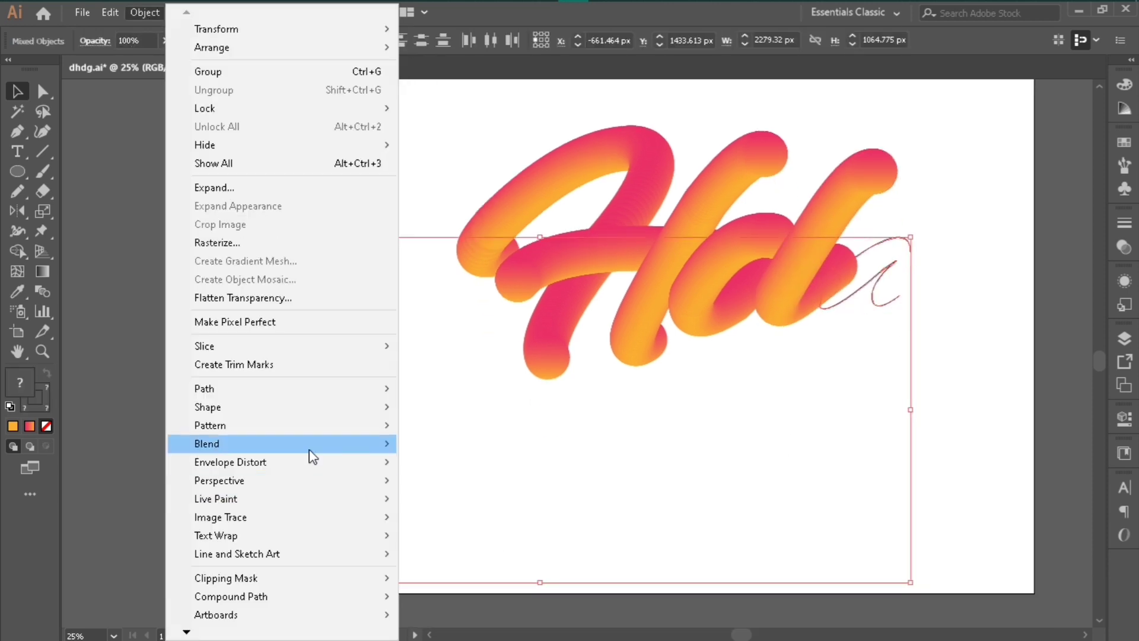
pyautogui.moveTo(311, 455)
pyautogui.click(467, 513)
pyautogui.click(145, 12)
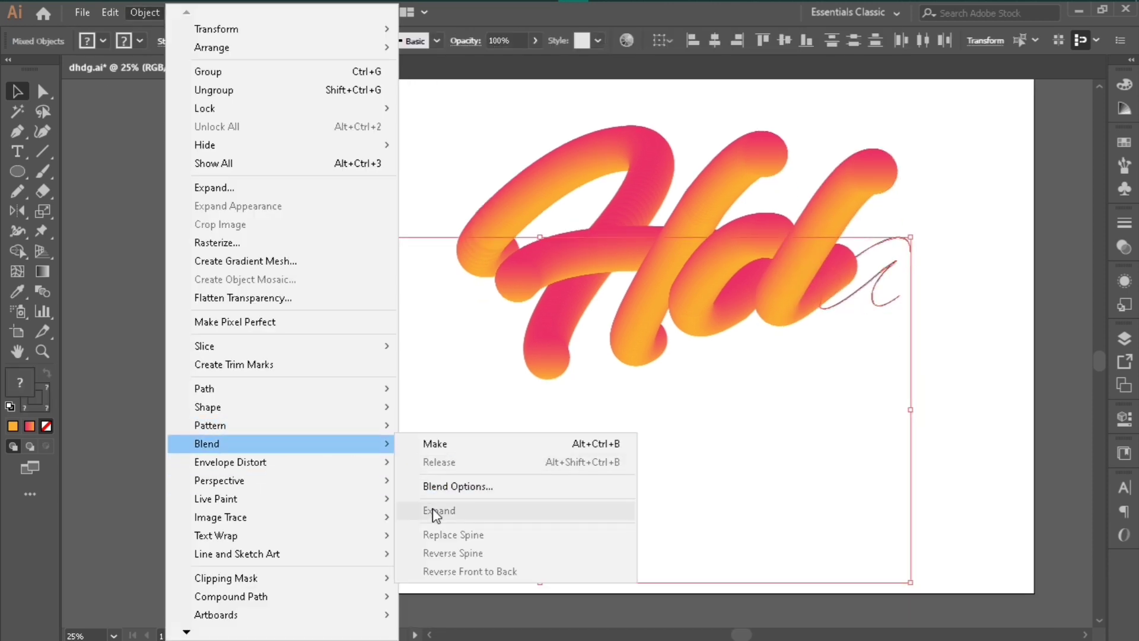
pyautogui.click(91, 386)
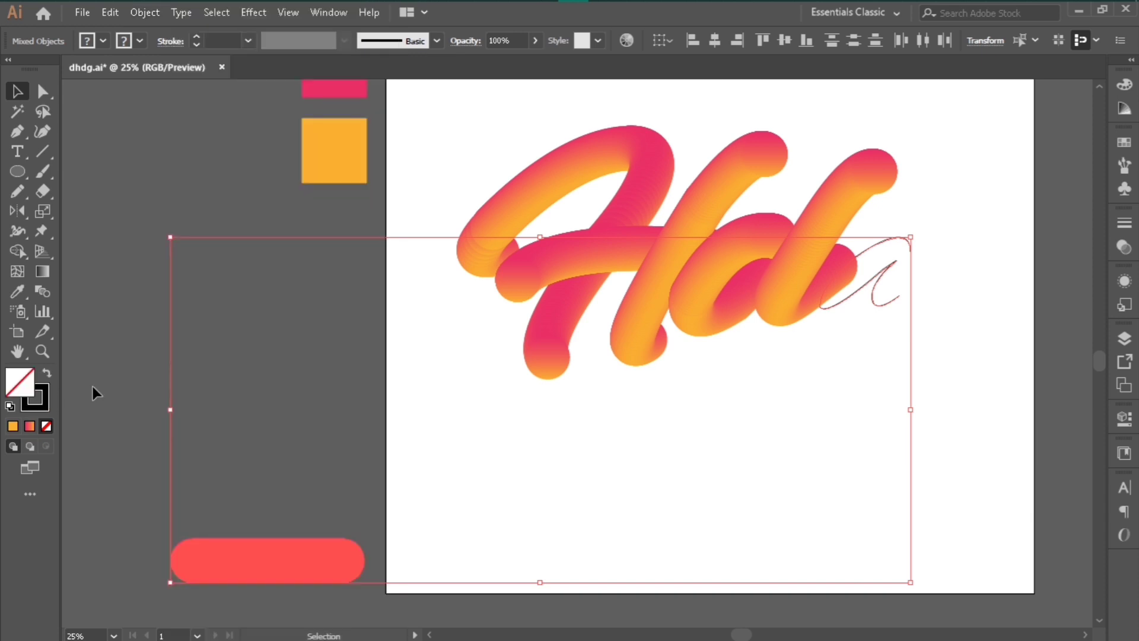
# Replace the spine of the selected last gradient bar with the letter a's path
pyautogui.click(158, 17)
pyautogui.moveTo(354, 448)
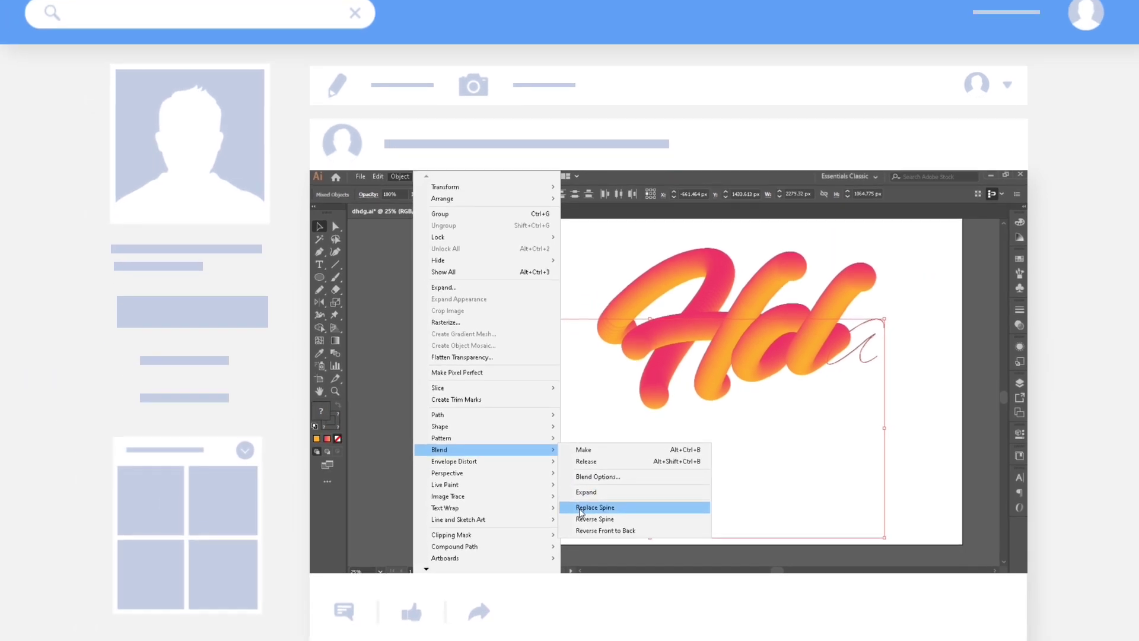
pyautogui.click(520, 531)
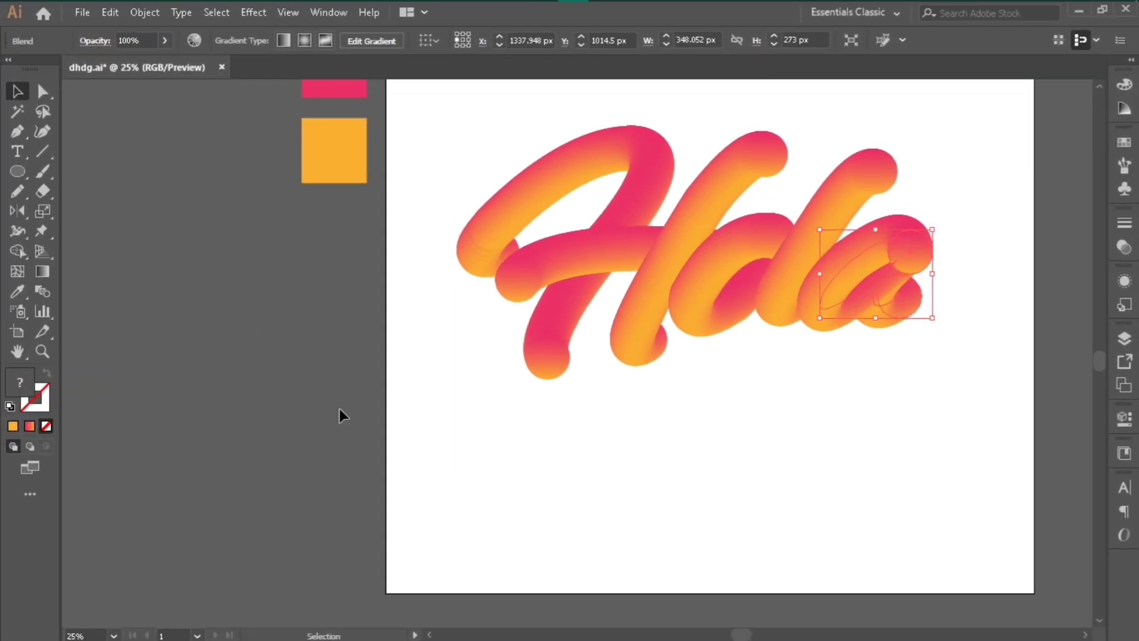
# Space out the letters a, l and o by moving them slightly right and down
pyautogui.hscroll(5, 339, 409)
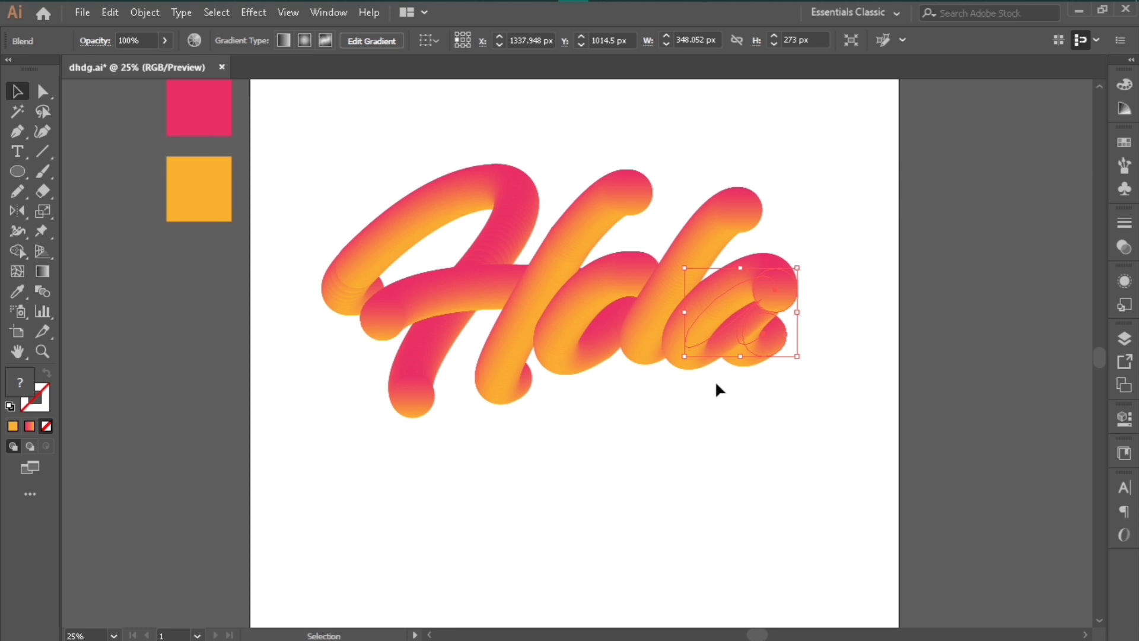
pyautogui.moveTo(716, 351); pyautogui.dragTo(784, 370)
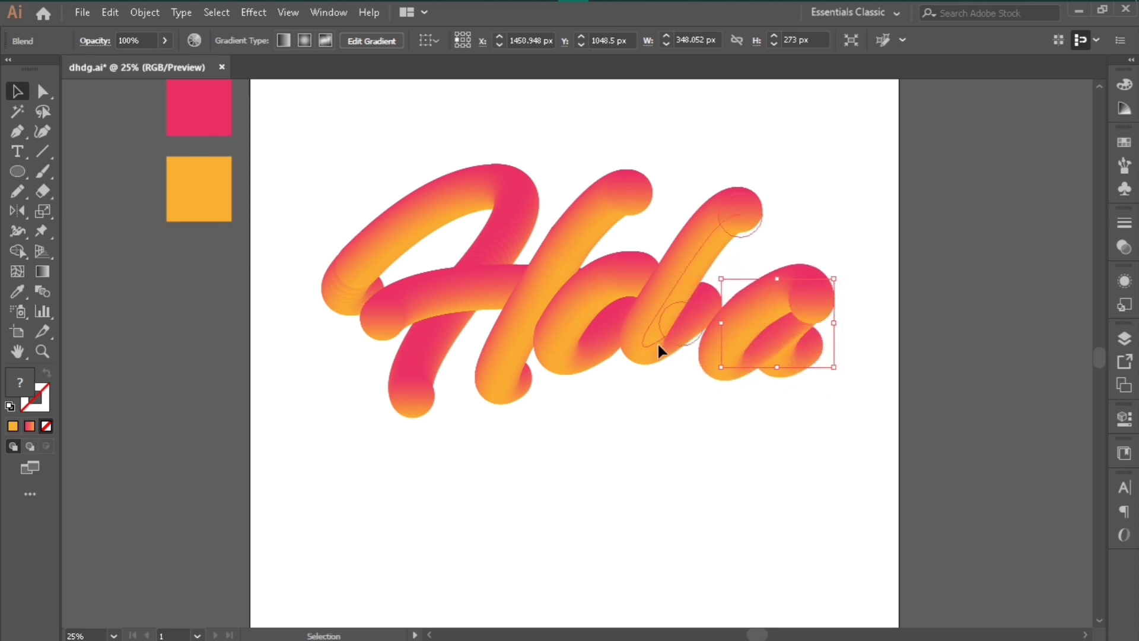
pyautogui.moveTo(660, 350); pyautogui.dragTo(664, 362)
pyautogui.click(604, 338)
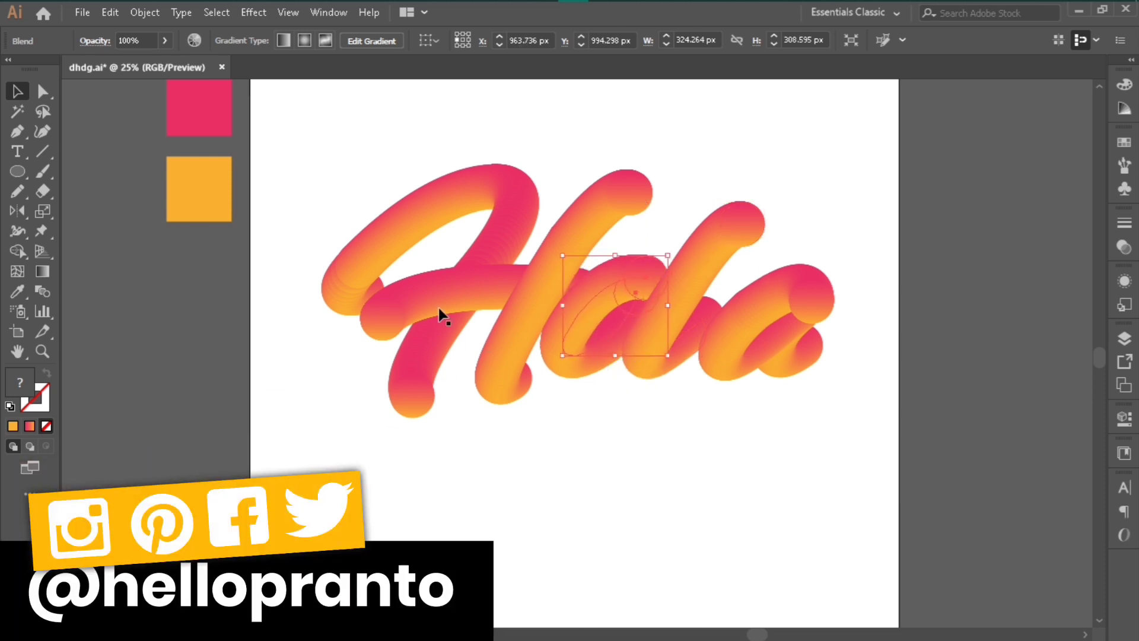
# Bring the H's left stroke to the front, with its crossbar on top of it
pyautogui.click(432, 363)
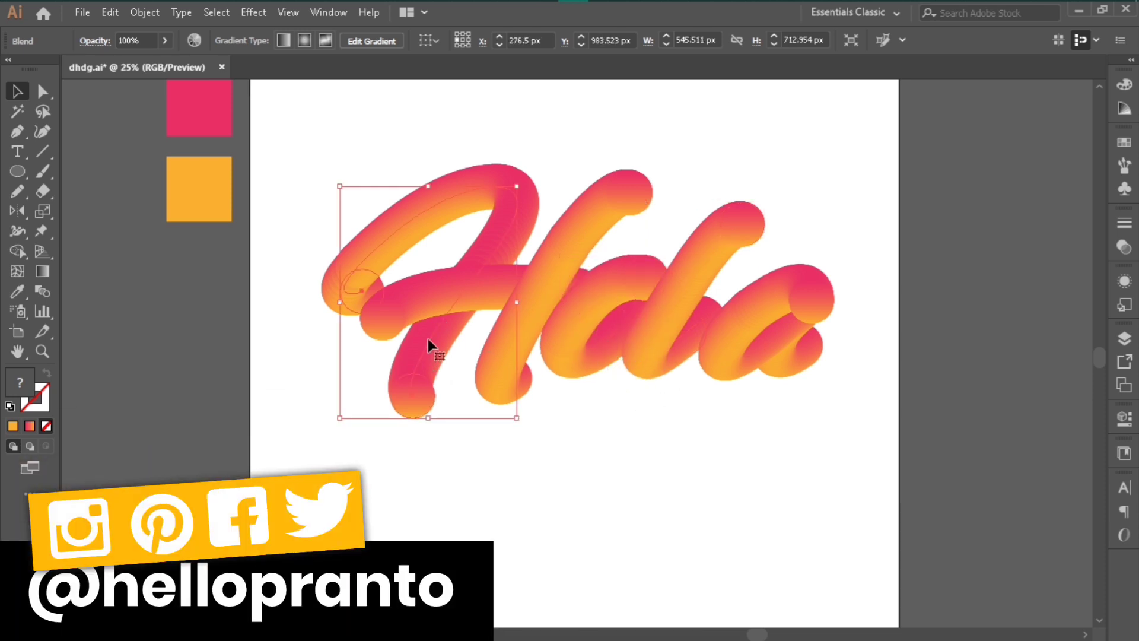
pyautogui.press('ctrl')
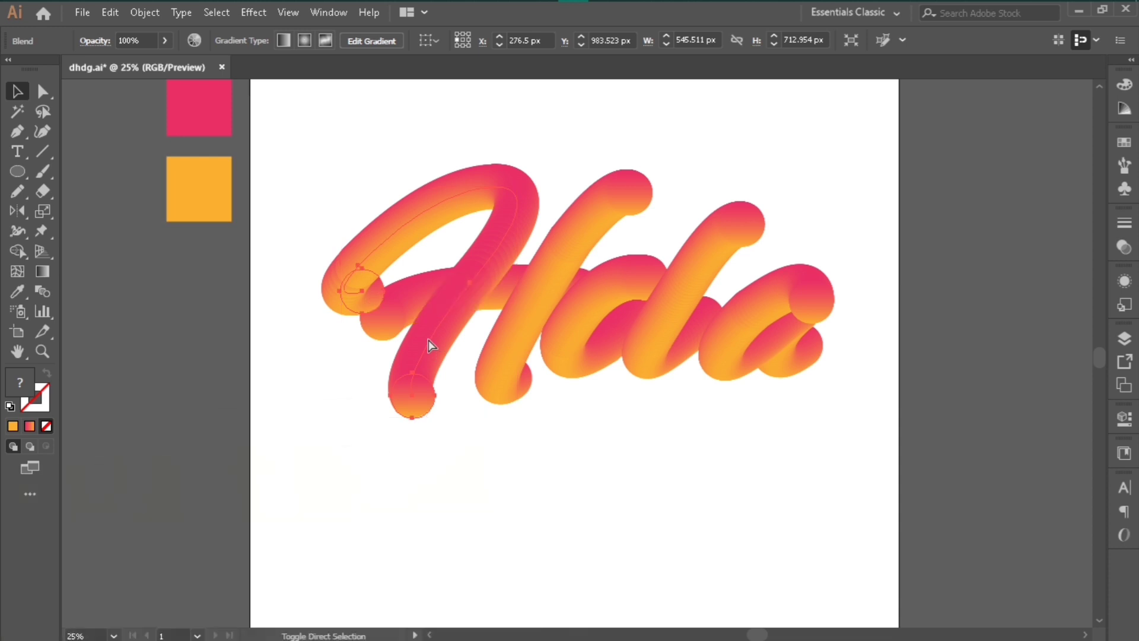
pyautogui.click(415, 297)
pyautogui.press('ctrl')
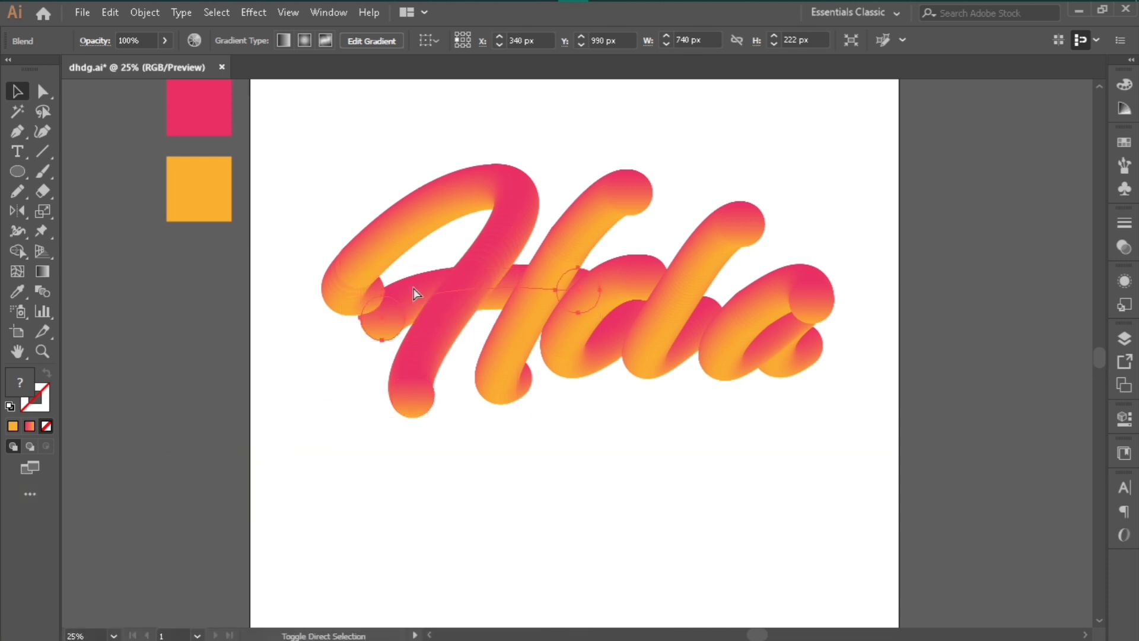
pyautogui.hotkey('ctrl', 'shift', ']')
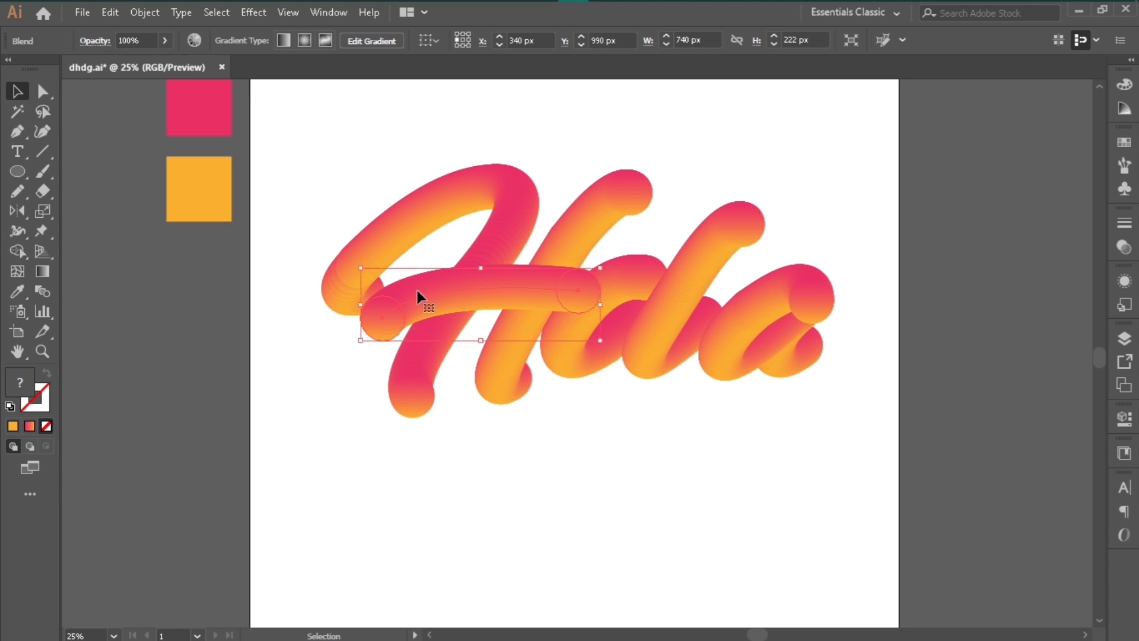
# Move the H's left and right strokes slightly to the left
pyautogui.click(489, 237)
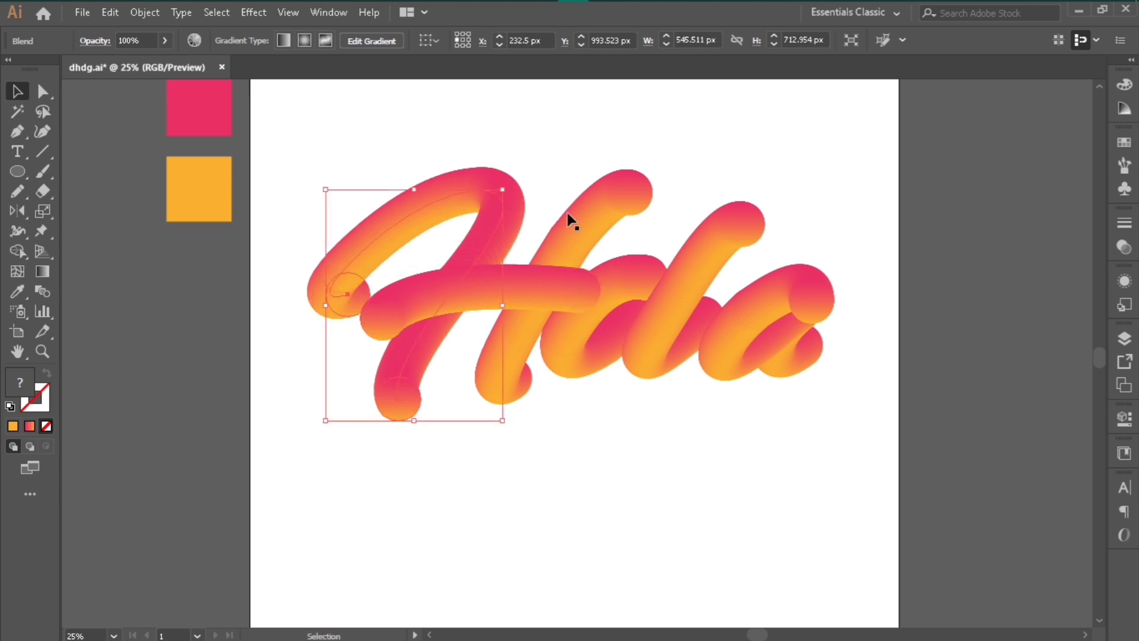
pyautogui.click(580, 243)
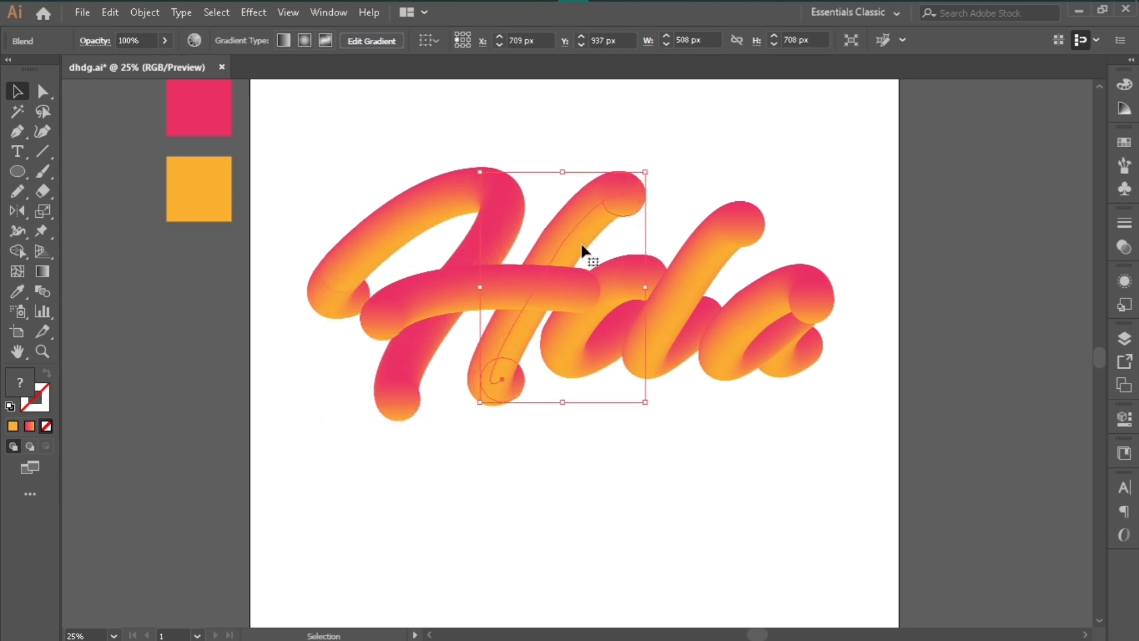
pyautogui.click(420, 354)
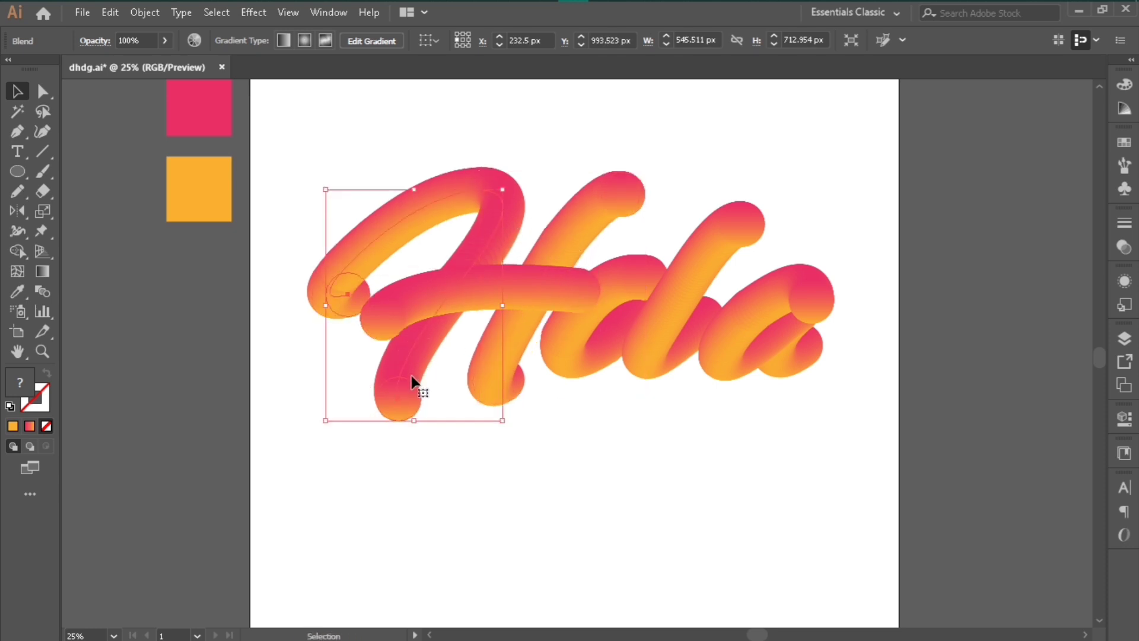
# Restack the H so its left stroke lies in front of the crossbar and its right stroke behind it
pyautogui.click(549, 303)
pyautogui.click(573, 224)
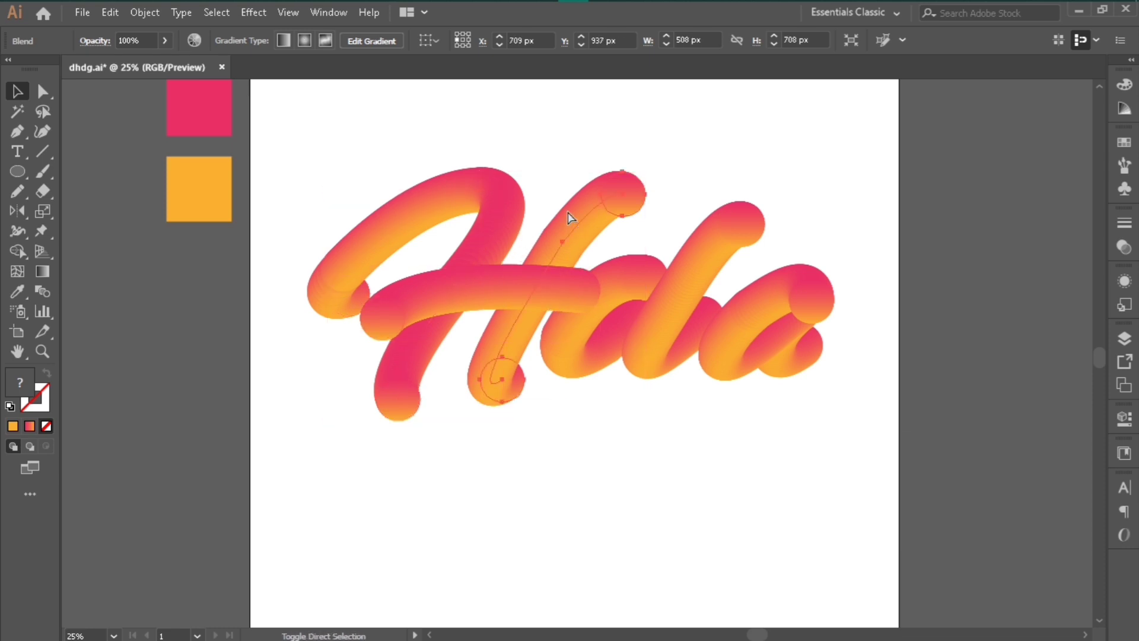
pyautogui.click(543, 297)
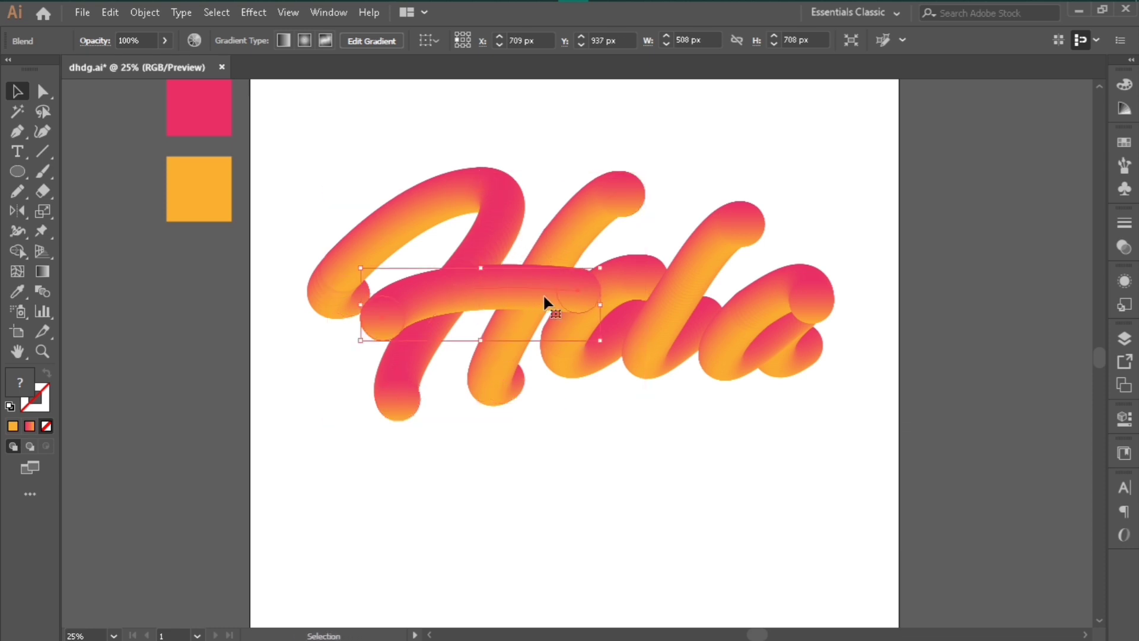
pyautogui.click(505, 393)
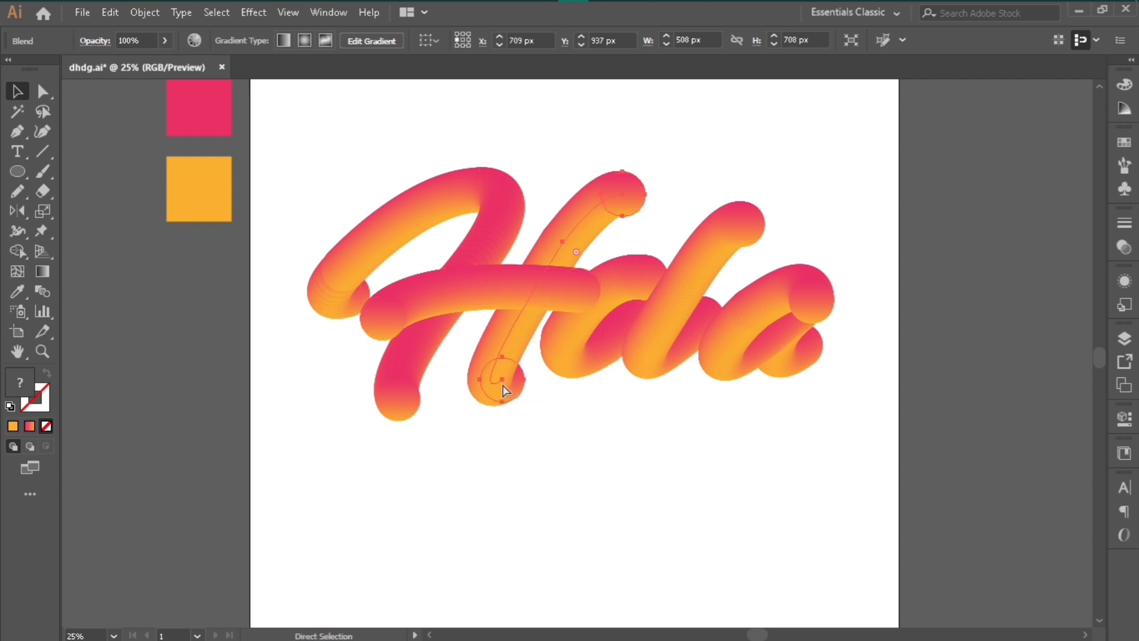
pyautogui.hotkey('ctrl', 'shift', ']')
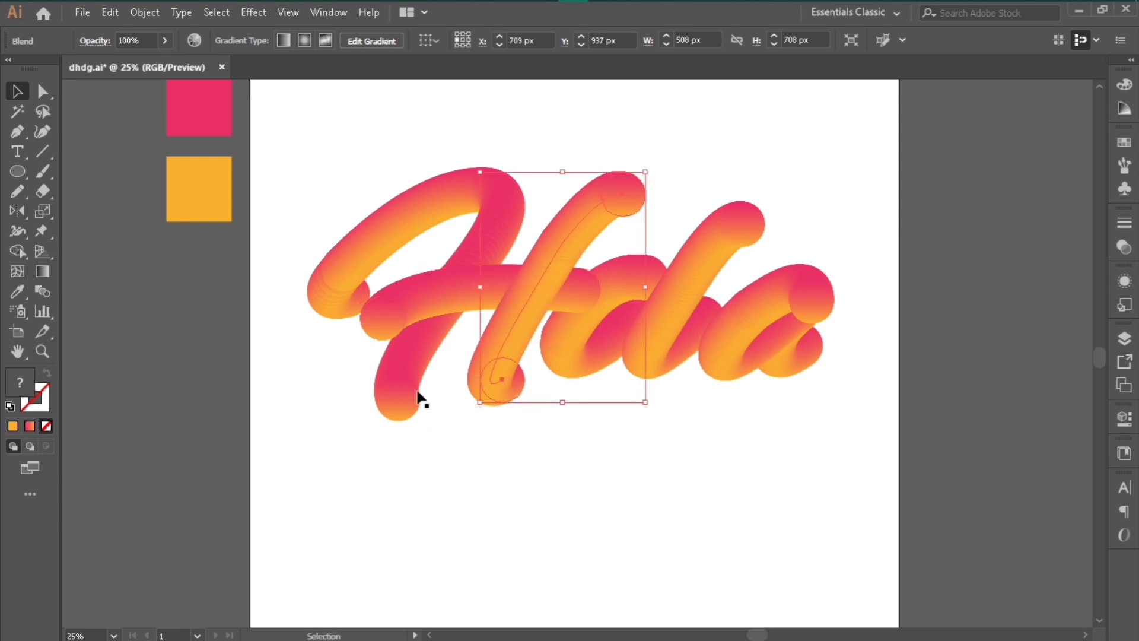
pyautogui.click(414, 383)
pyautogui.hotkey('ctrl', 'shift', ']')
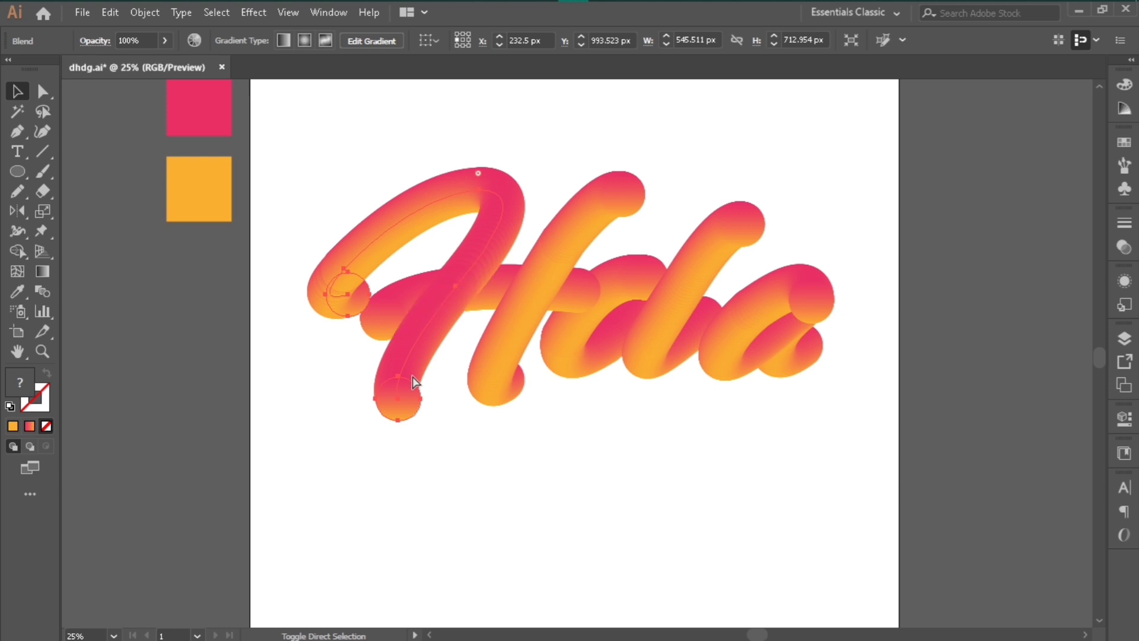
pyautogui.click(577, 196)
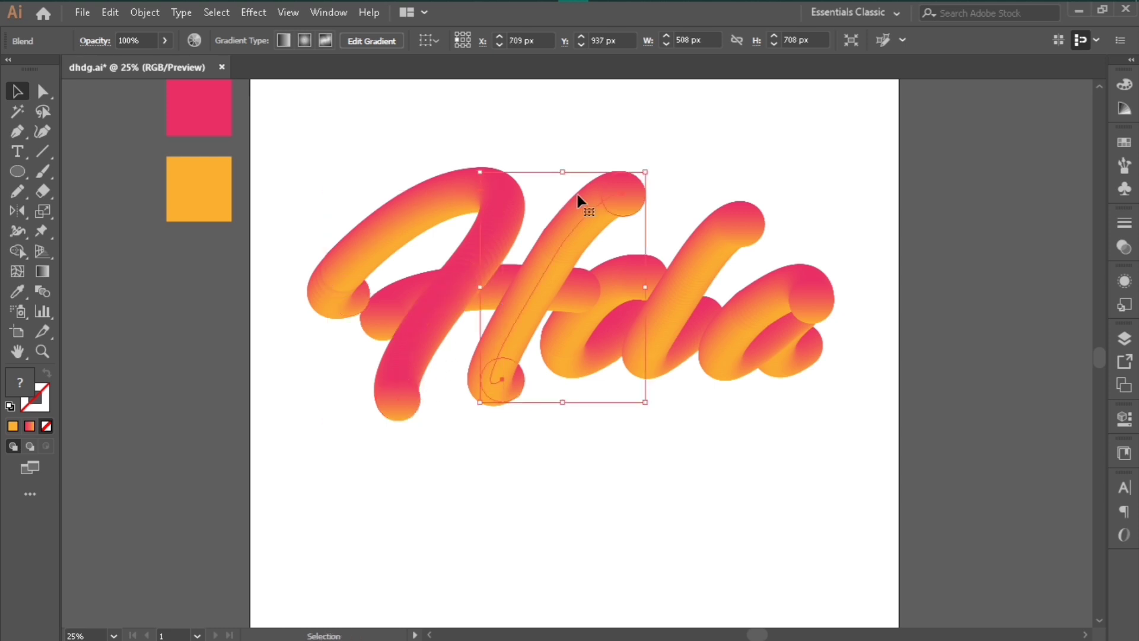
pyautogui.hotkey('ctrl', '[')
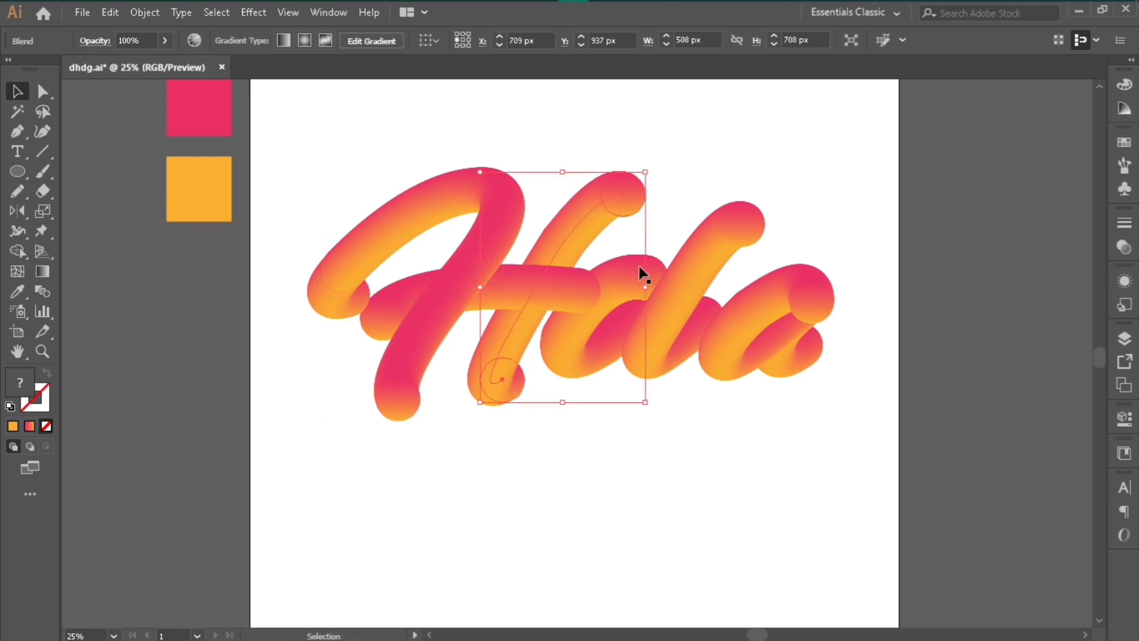
# Fine-tune the positions of the letters o, l and a to even out their spacing
pyautogui.click(653, 281)
pyautogui.moveTo(734, 324); pyautogui.dragTo(760, 331)
pyautogui.moveTo(682, 351); pyautogui.dragTo(701, 359)
pyautogui.click(615, 333)
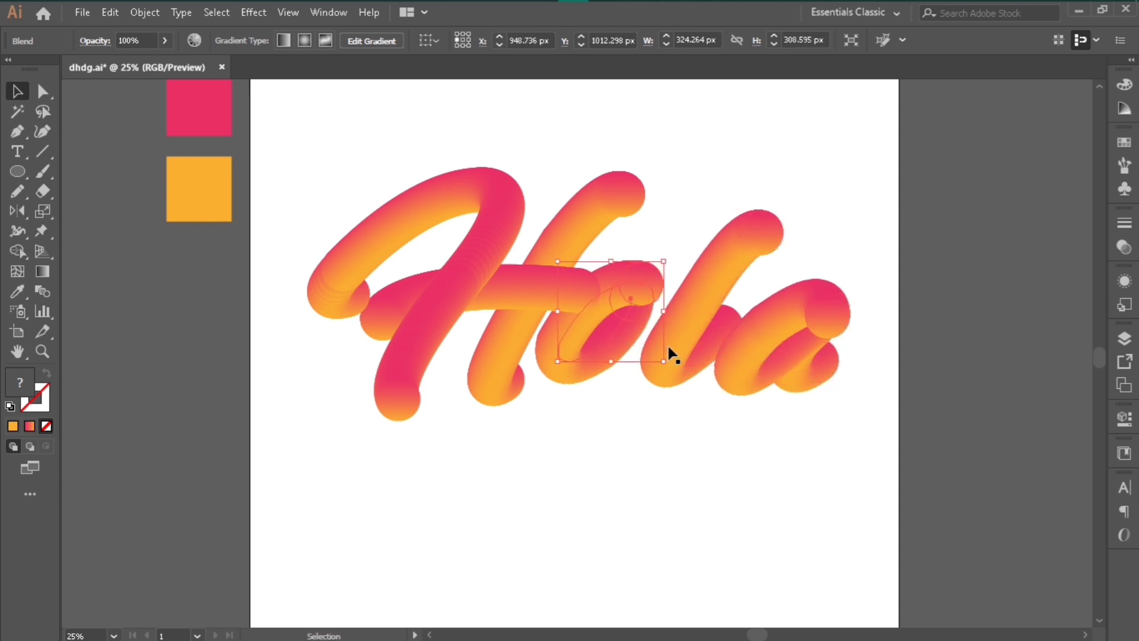
pyautogui.hotkey('ctrl', 'z')
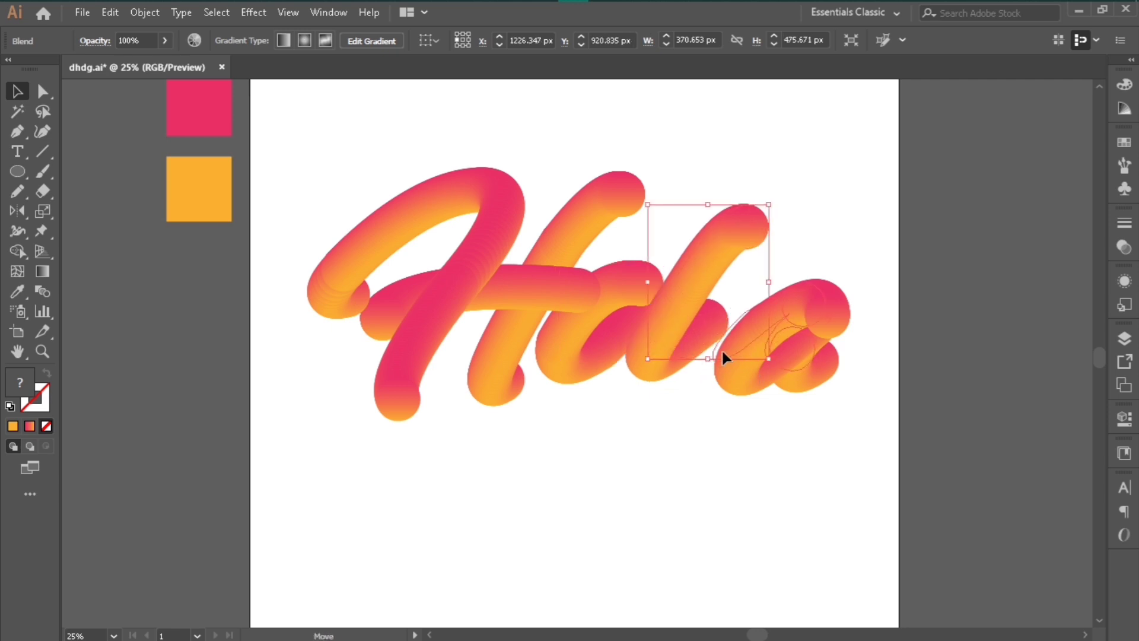
pyautogui.hotkey('ctrl', 'z')
pyautogui.moveTo(737, 343); pyautogui.dragTo(742, 345)
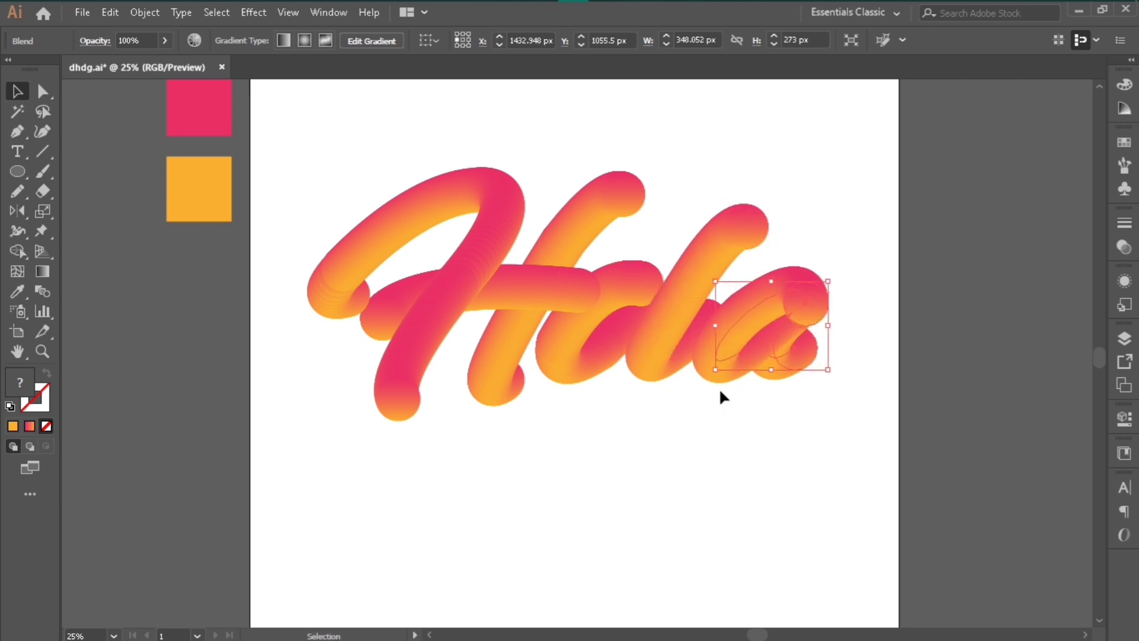
# Deselect the lettering and draw a rectangle covering the whole artboard
pyautogui.hotkey('ctrl', '-')
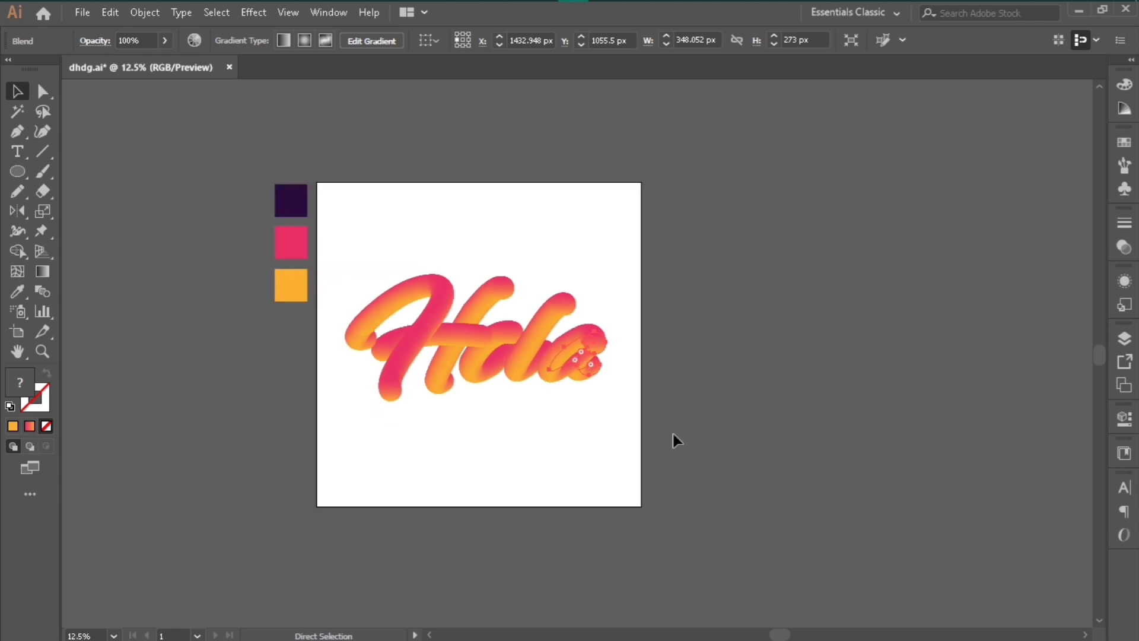
pyautogui.press('v')
pyautogui.click(255, 403)
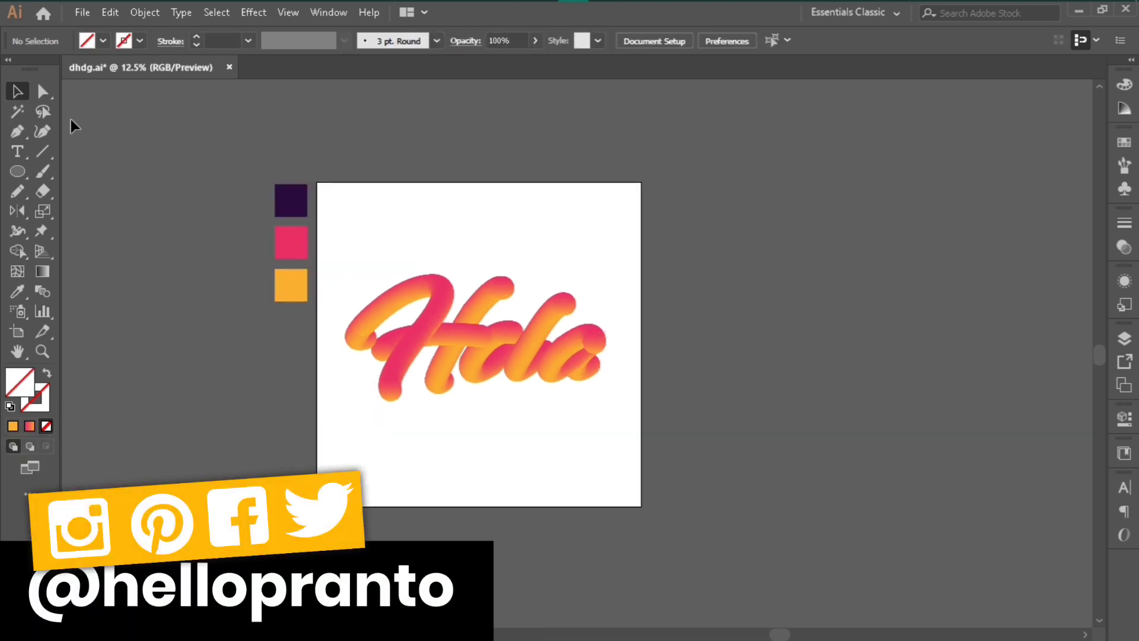
pyautogui.click(16, 171)
pyautogui.click(48, 172)
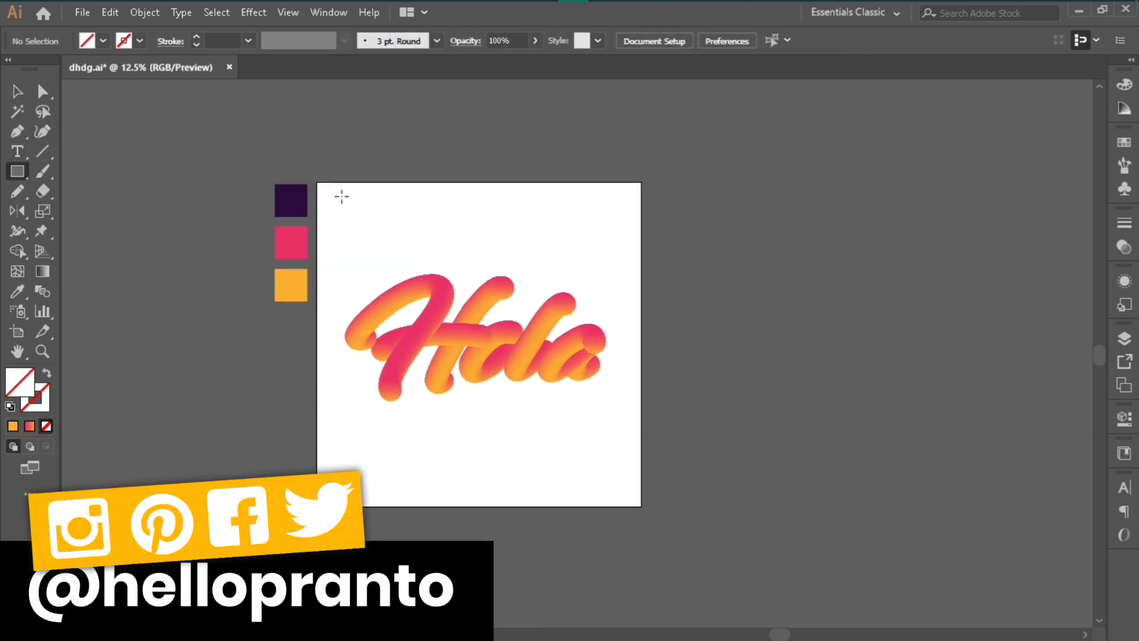
pyautogui.moveTo(317, 184); pyautogui.dragTo(642, 508)
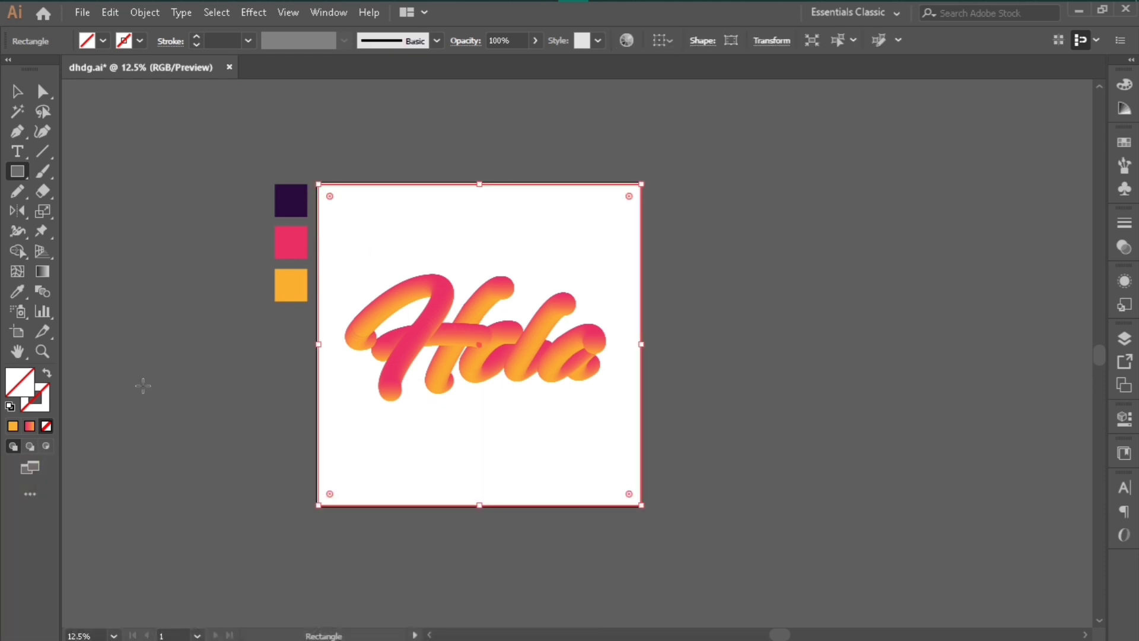
# Fill the rectangle with the dark purple sampled from the swatch square and send it behind the lettering
pyautogui.click(13, 294)
pyautogui.click(290, 200)
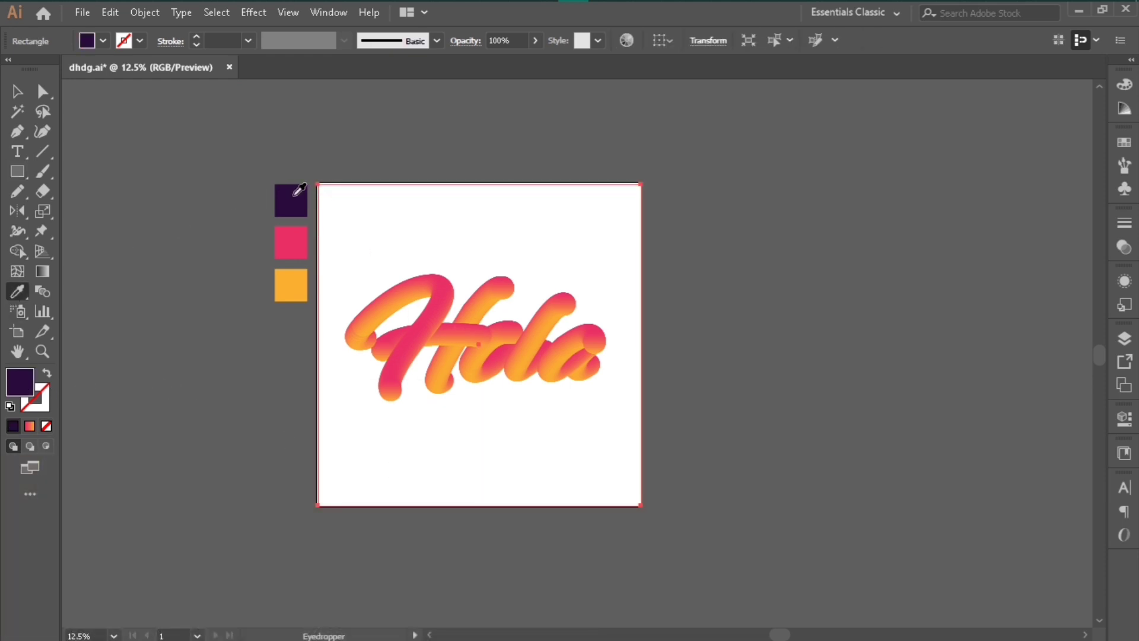
pyautogui.click(17, 92)
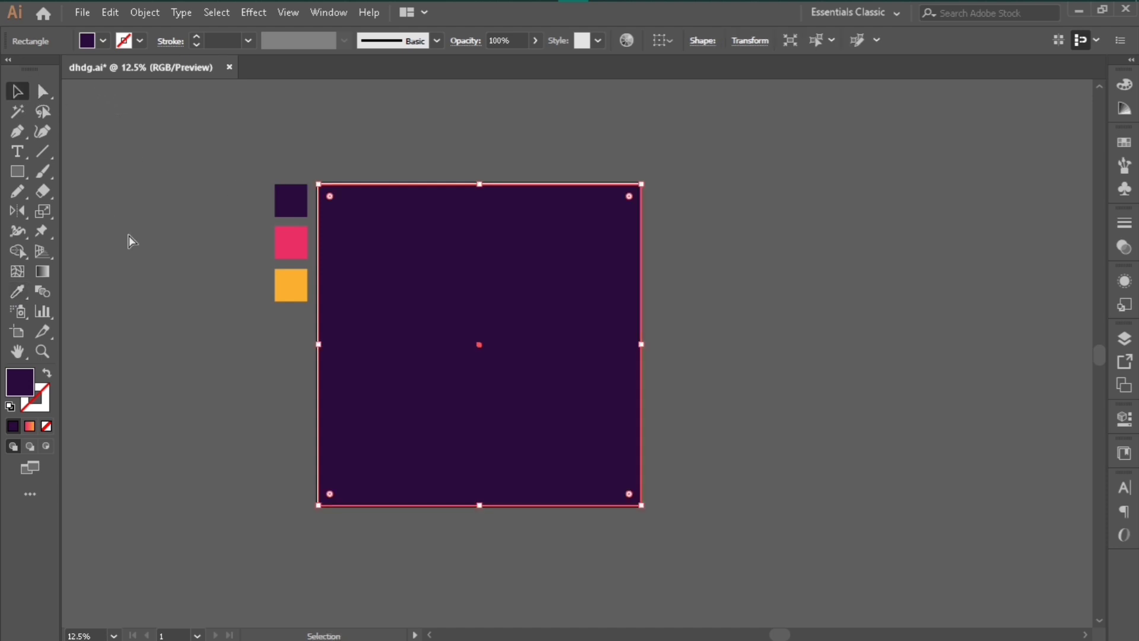
pyautogui.hotkey('ctrl', 'shift', '[')
pyautogui.click(137, 169)
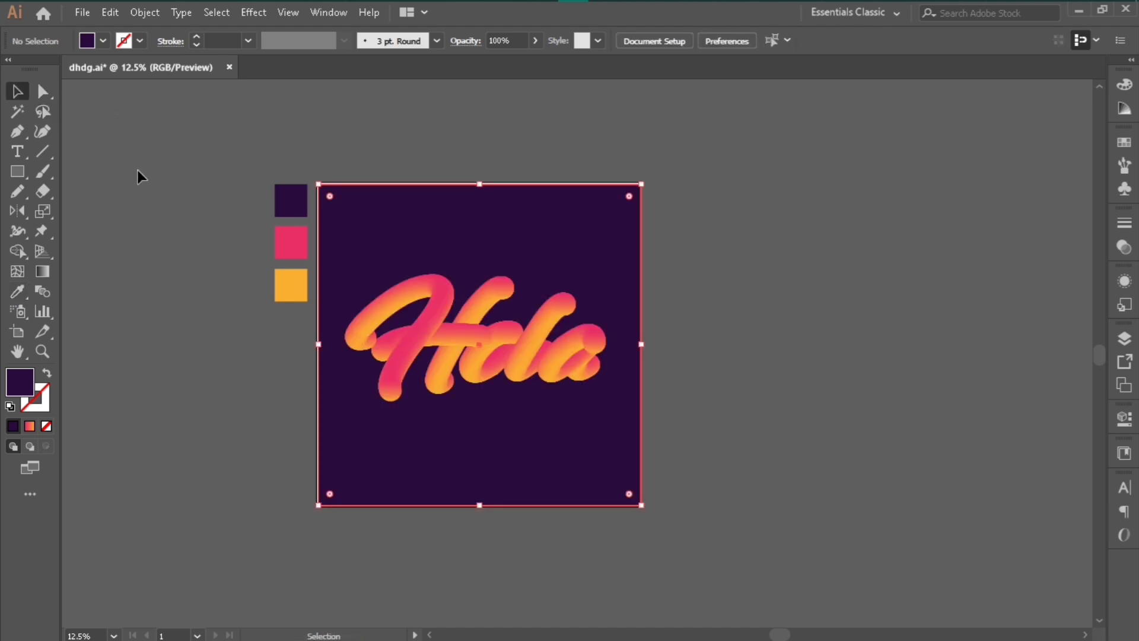
# Enlarge the purple background rectangle slightly so it extends past the artboard edges, and deselect it
pyautogui.click(581, 489)
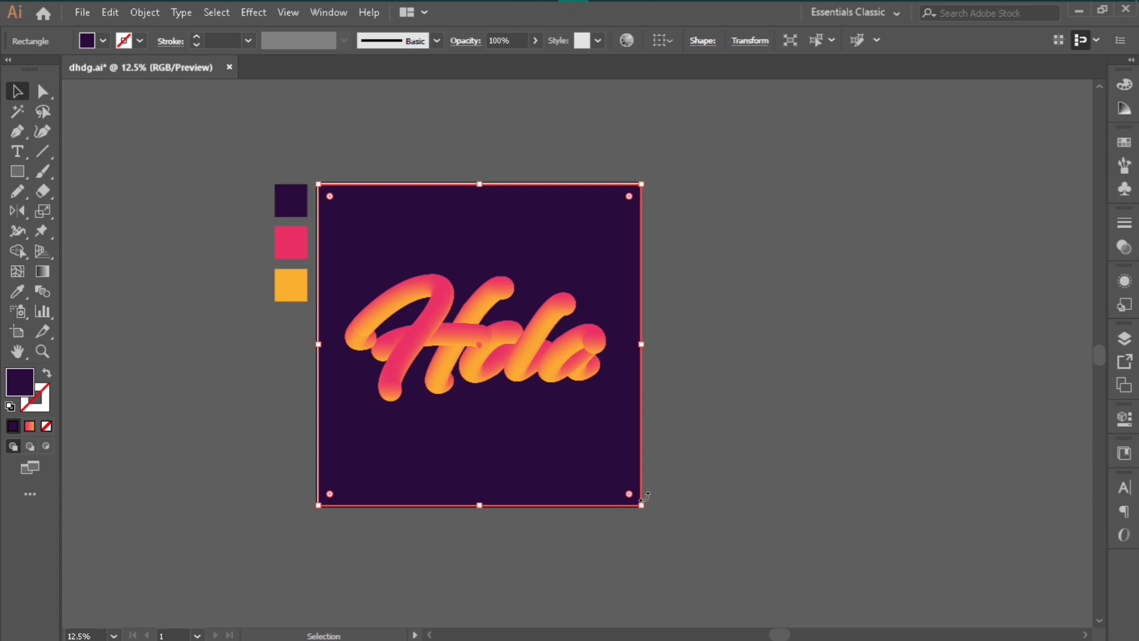
pyautogui.moveTo(641, 505)
pyautogui.mouseDown()
pyautogui.moveTo(653, 518)
pyautogui.moveTo(602, 493)
pyautogui.moveTo(645, 503)
pyautogui.mouseUp()
pyautogui.moveTo(595, 252); pyautogui.dragTo(593, 261)
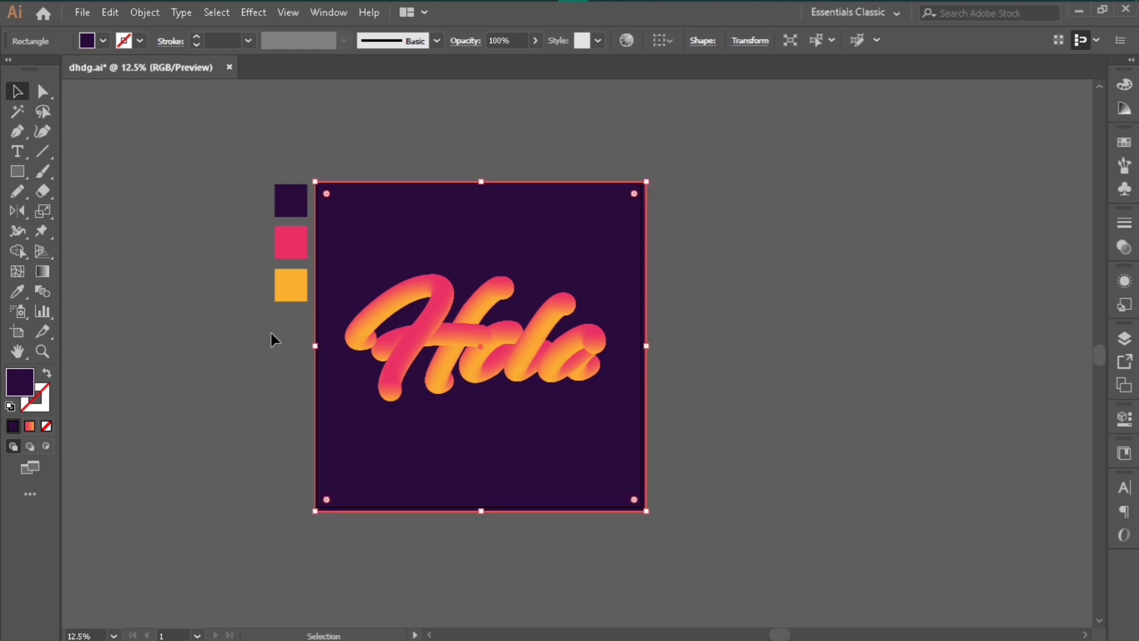
pyautogui.press('a')
pyautogui.hotkey('ctrl', '+')
pyautogui.hotkey('ctrl', '+')
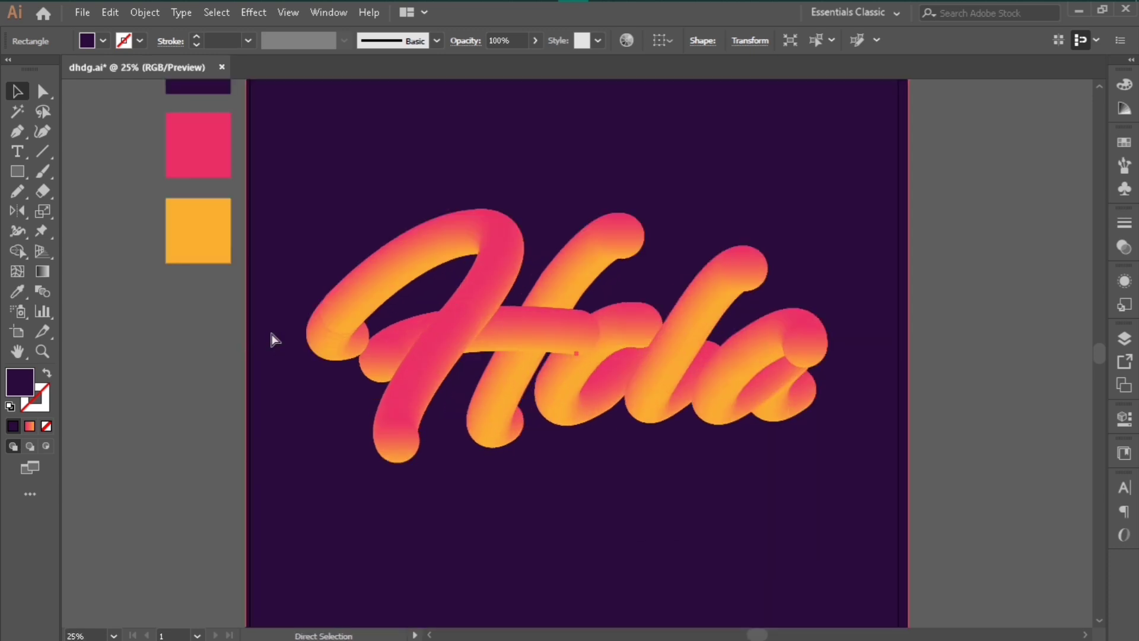
pyautogui.hotkey('ctrl', '-')
pyautogui.press('v')
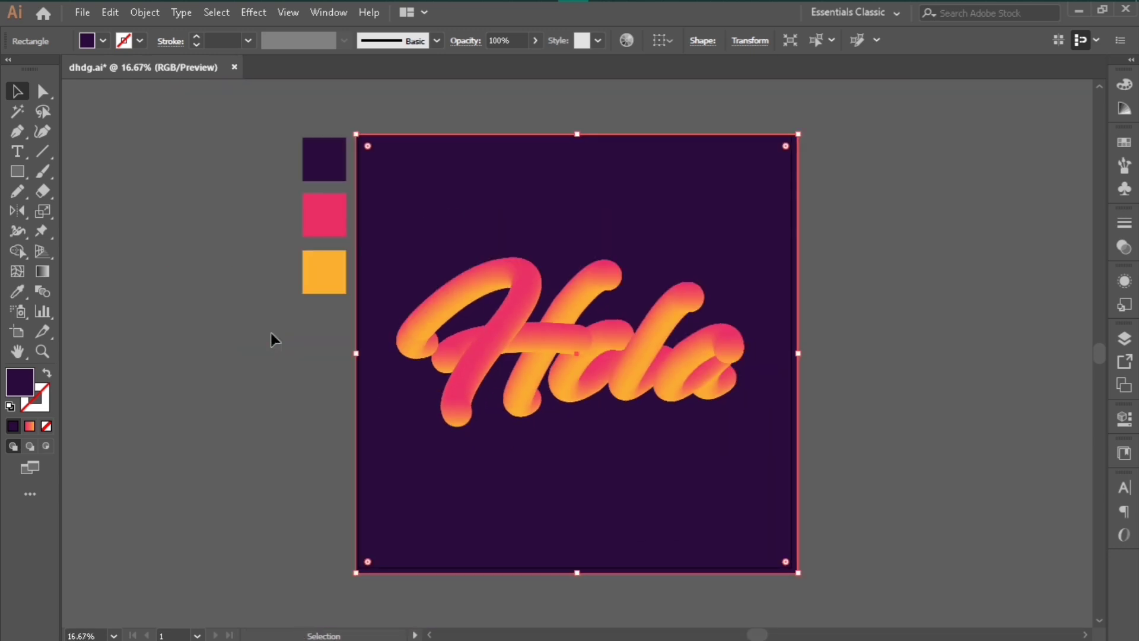
pyautogui.click(239, 354)
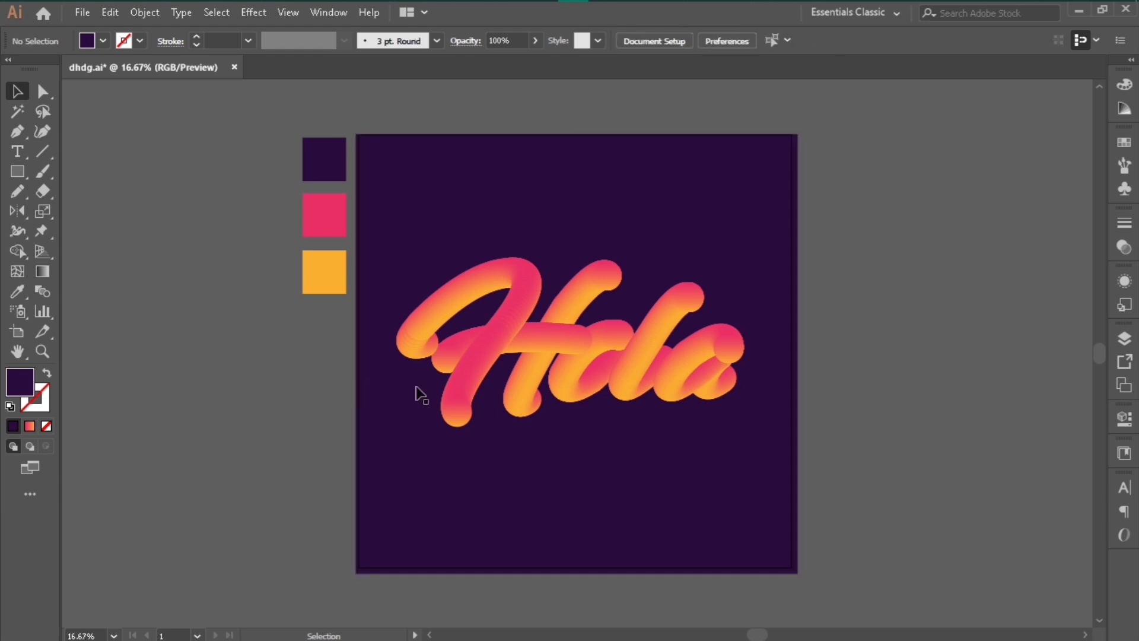